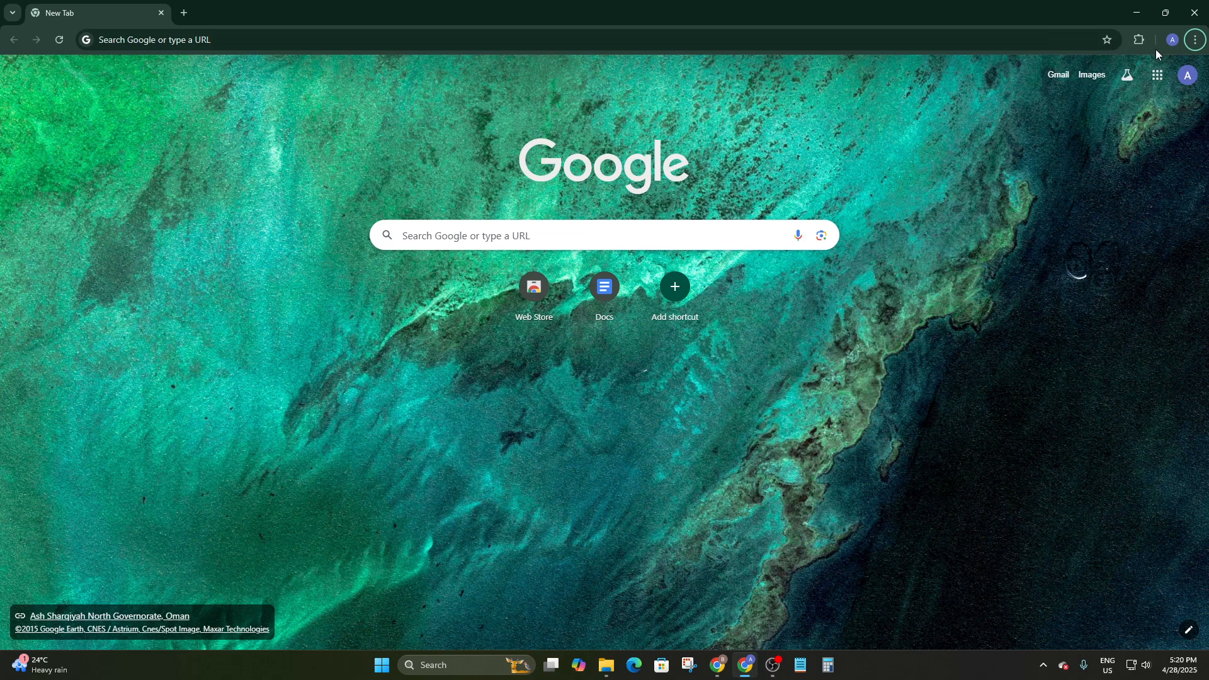
- Open Google Calendar from the list of Google apps and dismiss the appointment scheduling introduction
left_click(1158, 75)
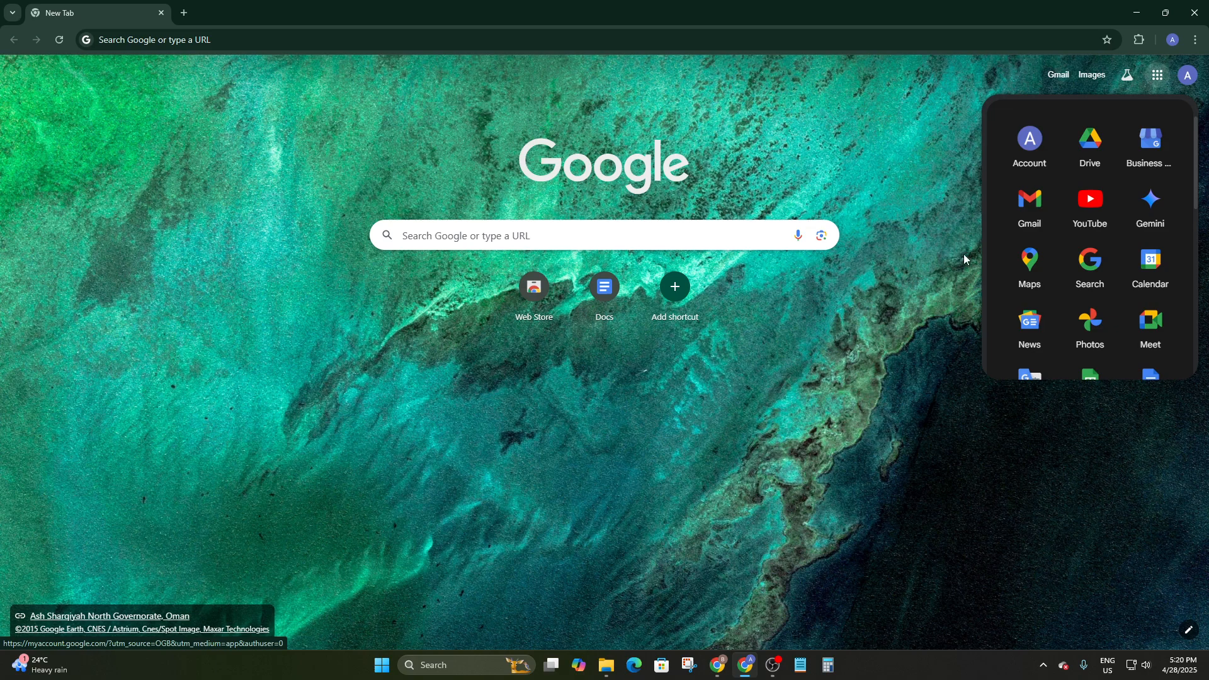
scroll(1089, 227, "down", 1)
scroll(1087, 230, "up", 1)
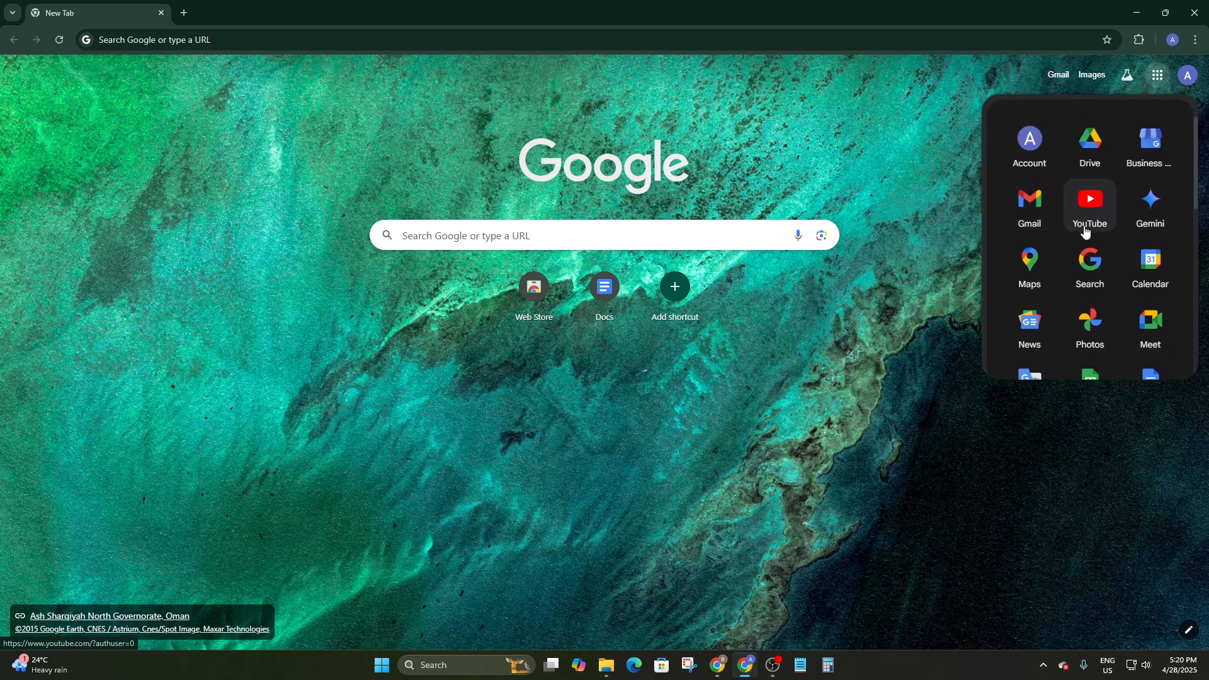
scroll(1085, 231, "down", 2)
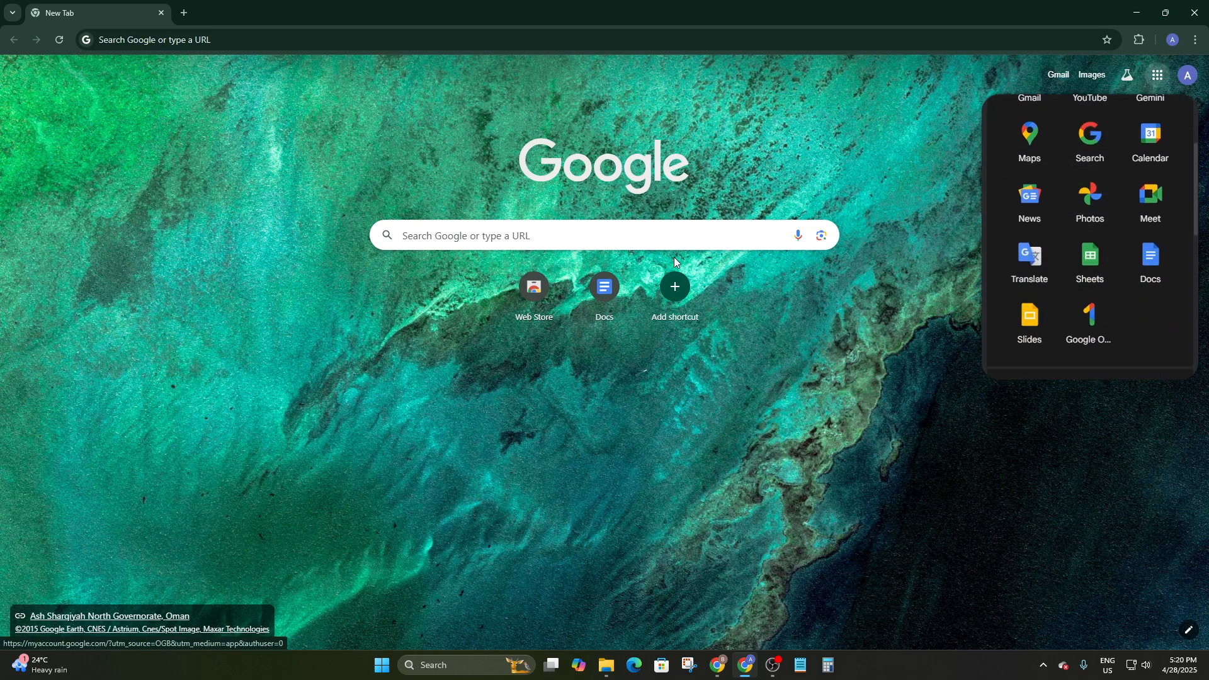
left_click(1155, 146)
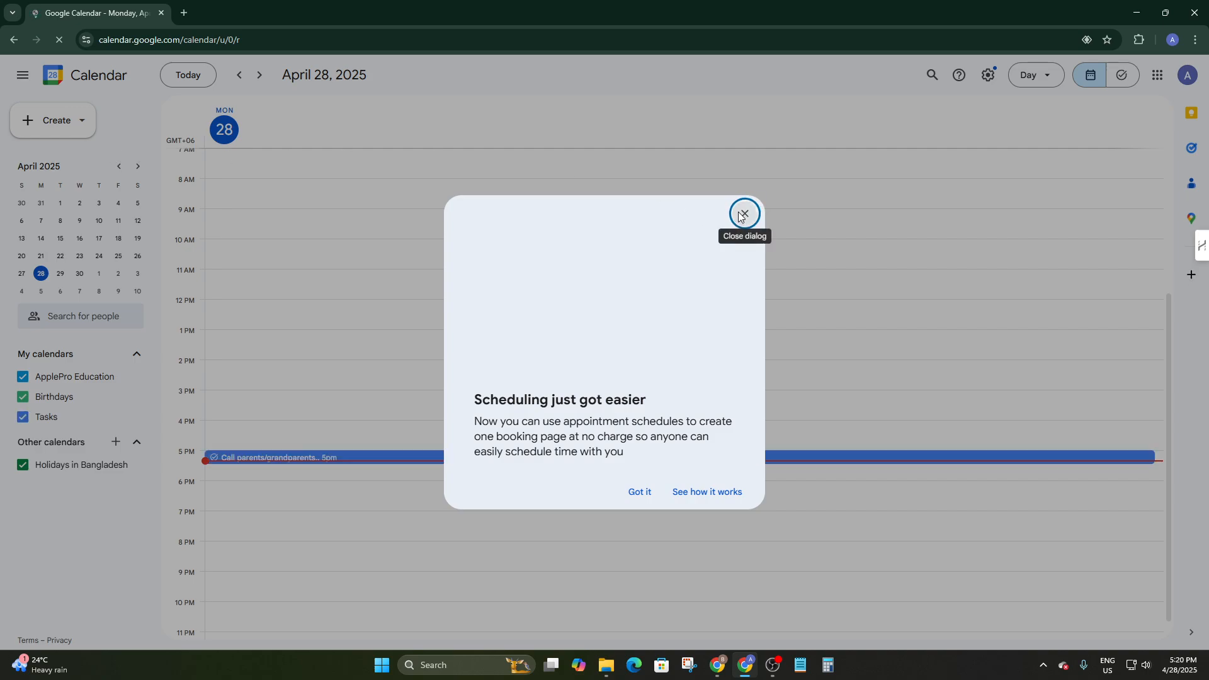
left_click(743, 215)
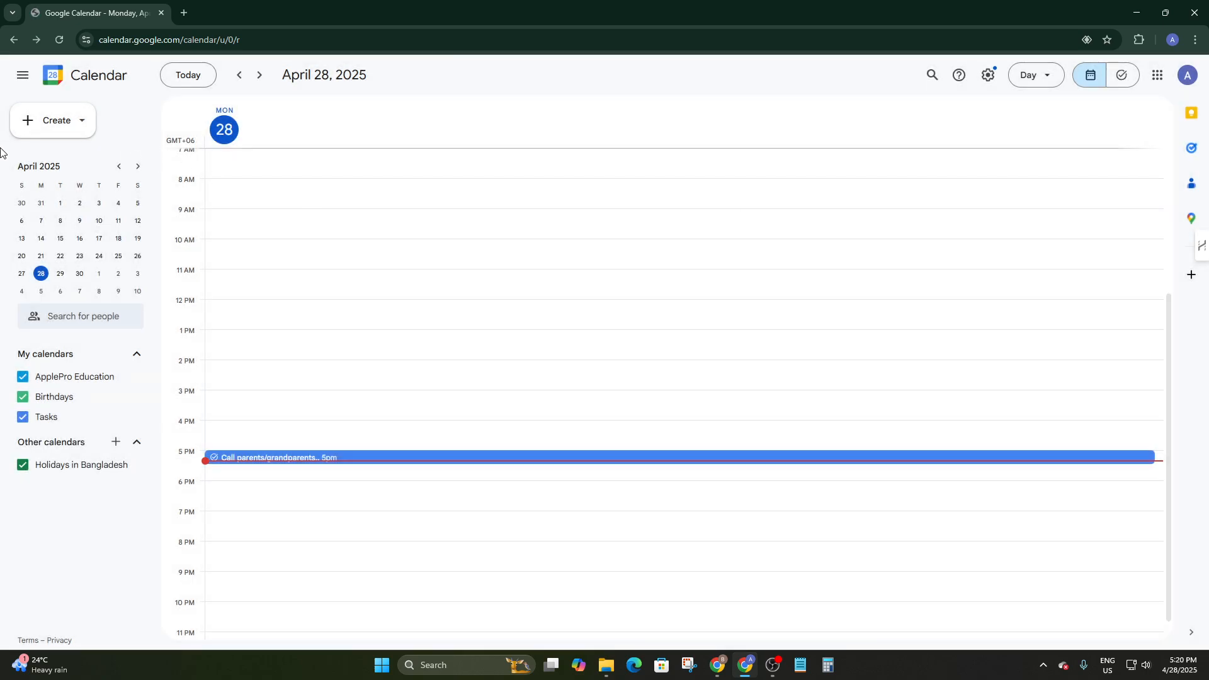
- Look through the hourly schedule for April 28, 2025, and collapse and re-expand the main sidebar
scroll(442, 292, "down", 1)
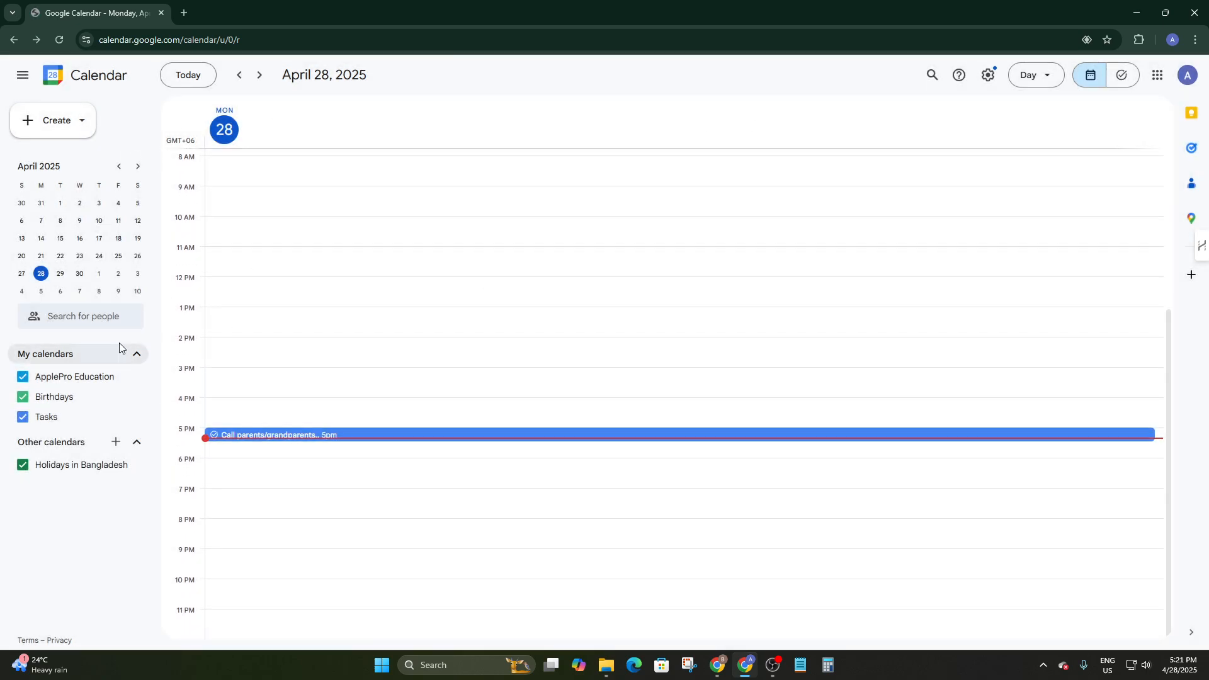
scroll(206, 237, "up", 3)
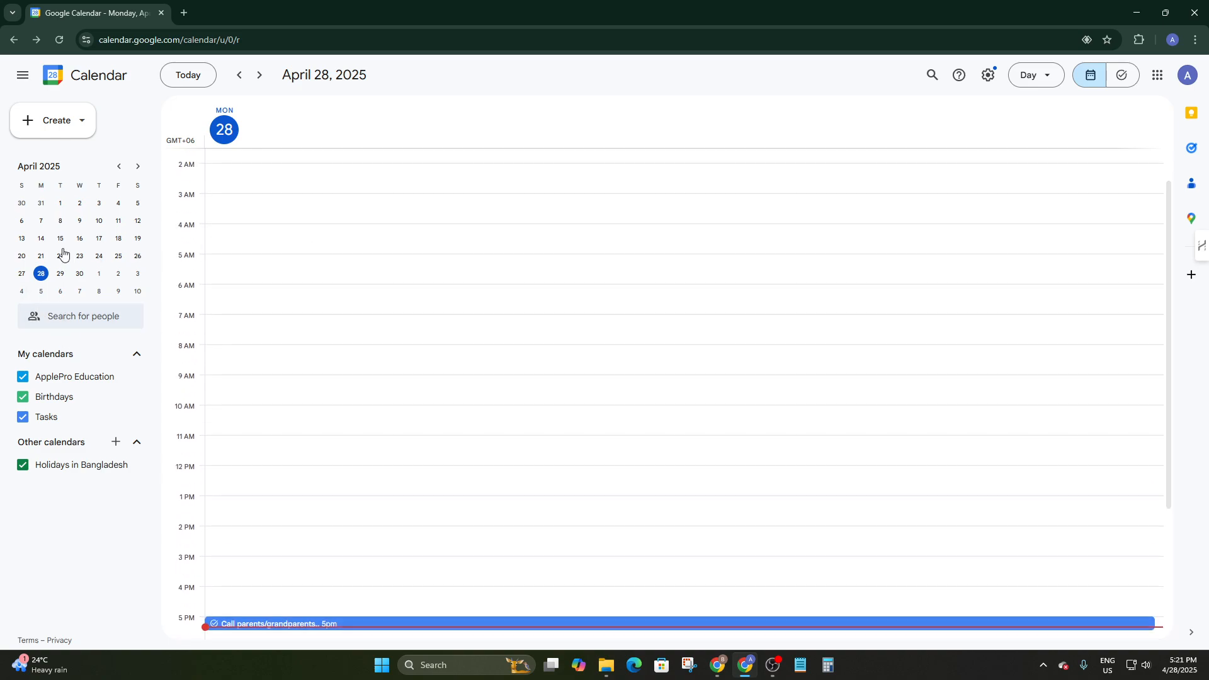
scroll(361, 354, "up", 1)
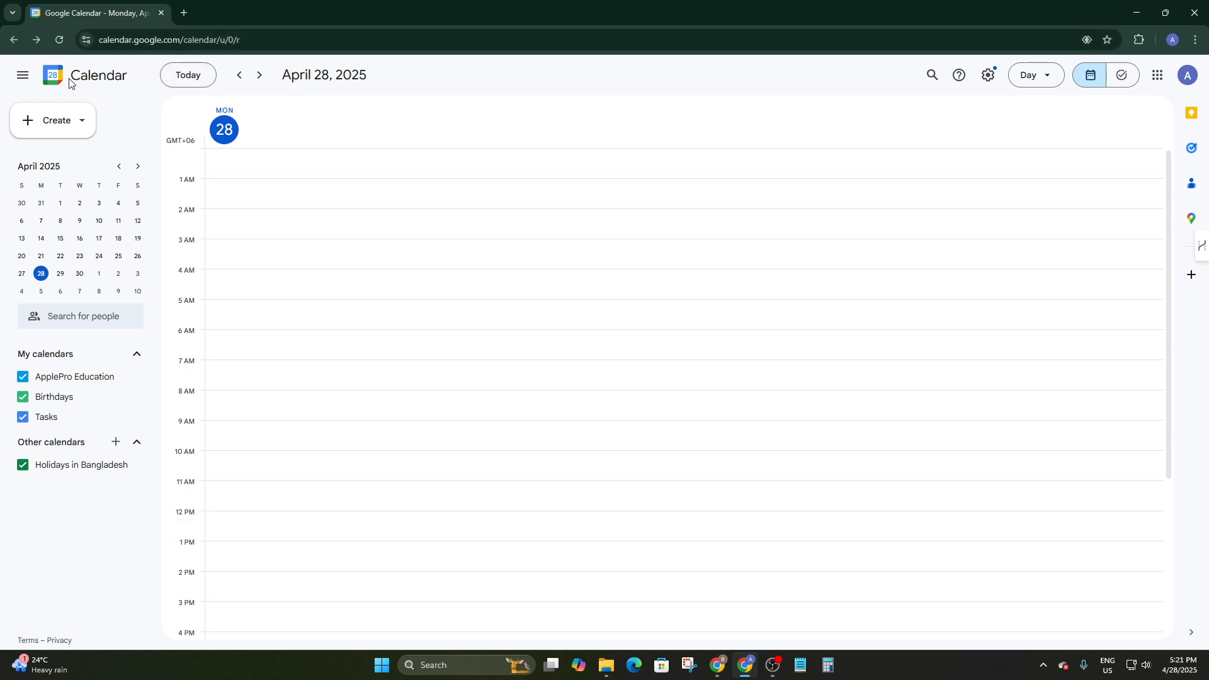
left_click(21, 74)
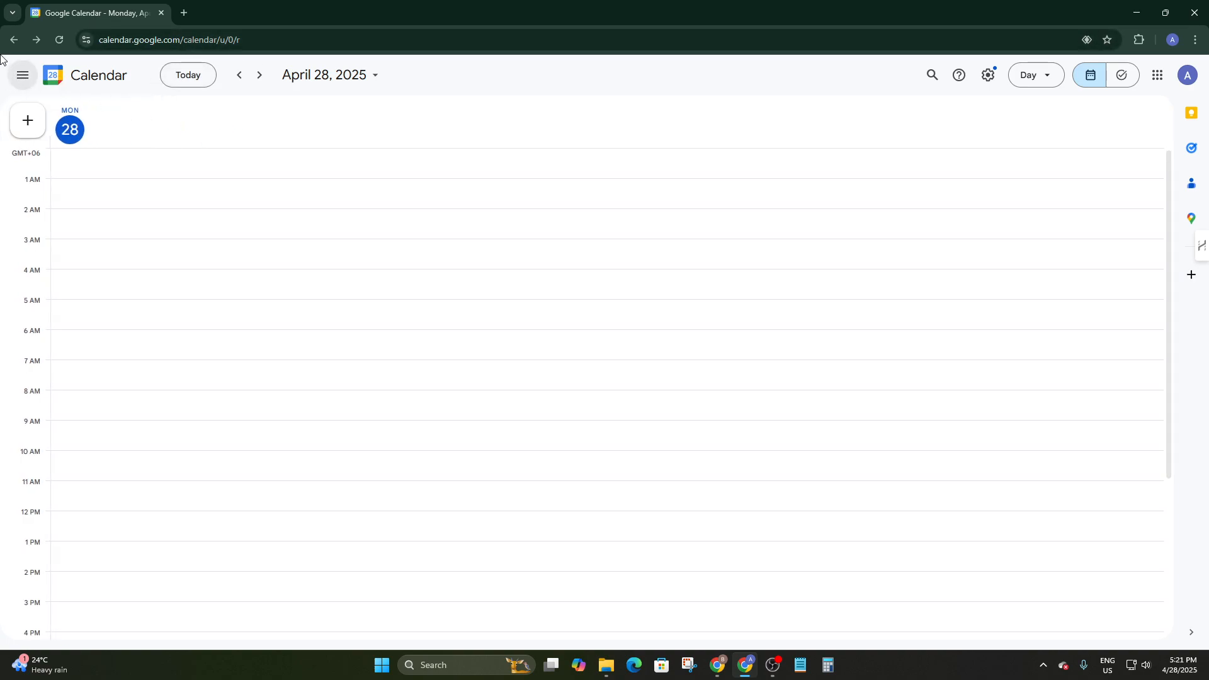
left_click(22, 74)
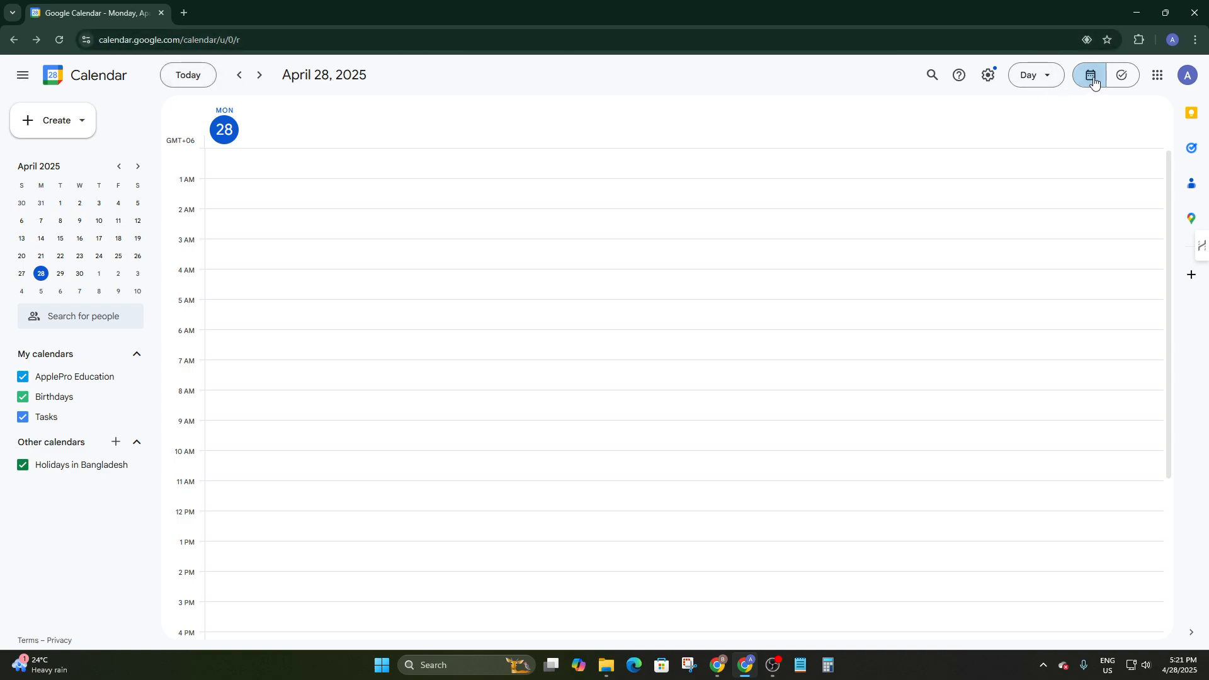
- Change the calendar from Day view to Week view and on to Month view
left_click(1053, 75)
left_click(1053, 129)
left_click(1031, 74)
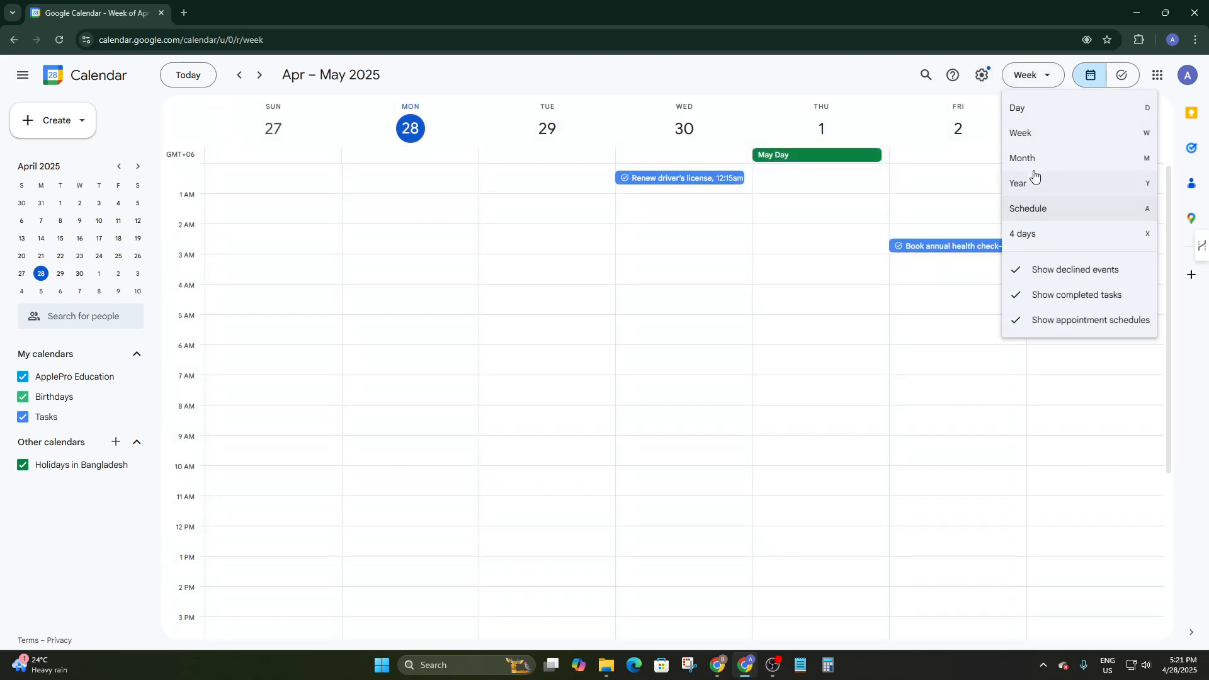
left_click(1034, 165)
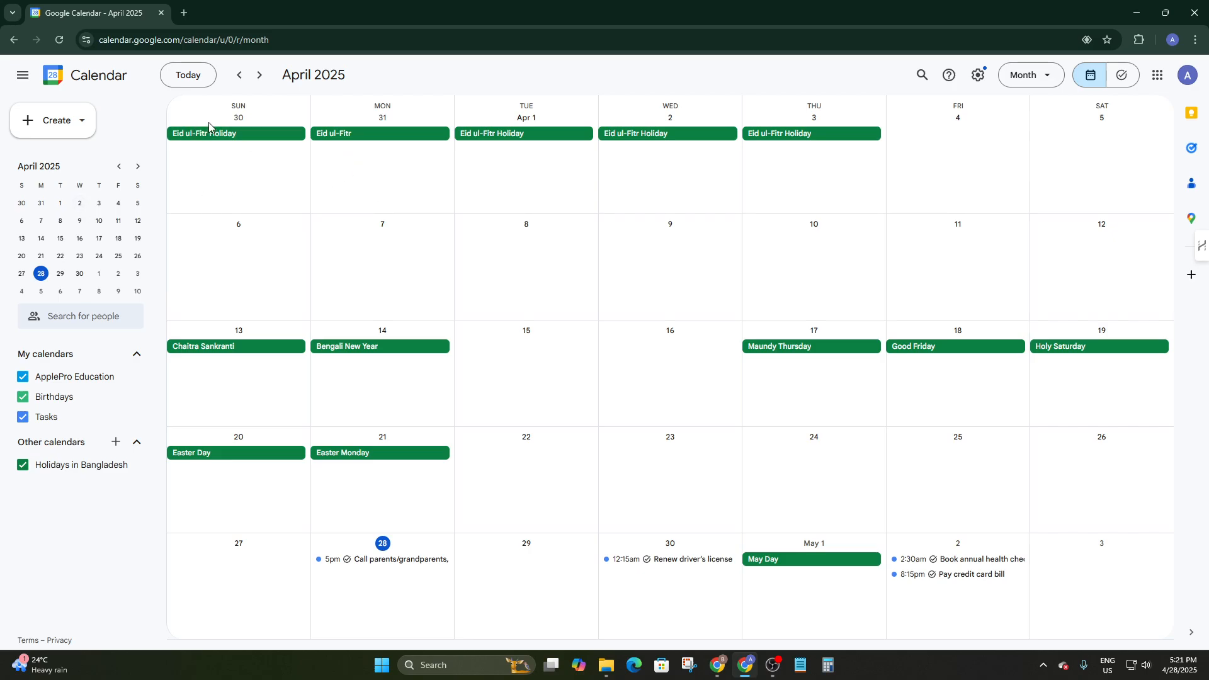
- Browse the May and June 2025 months, return to April, and briefly magnify the page before restoring 100% zoom
scroll(357, 155, "down", 1)
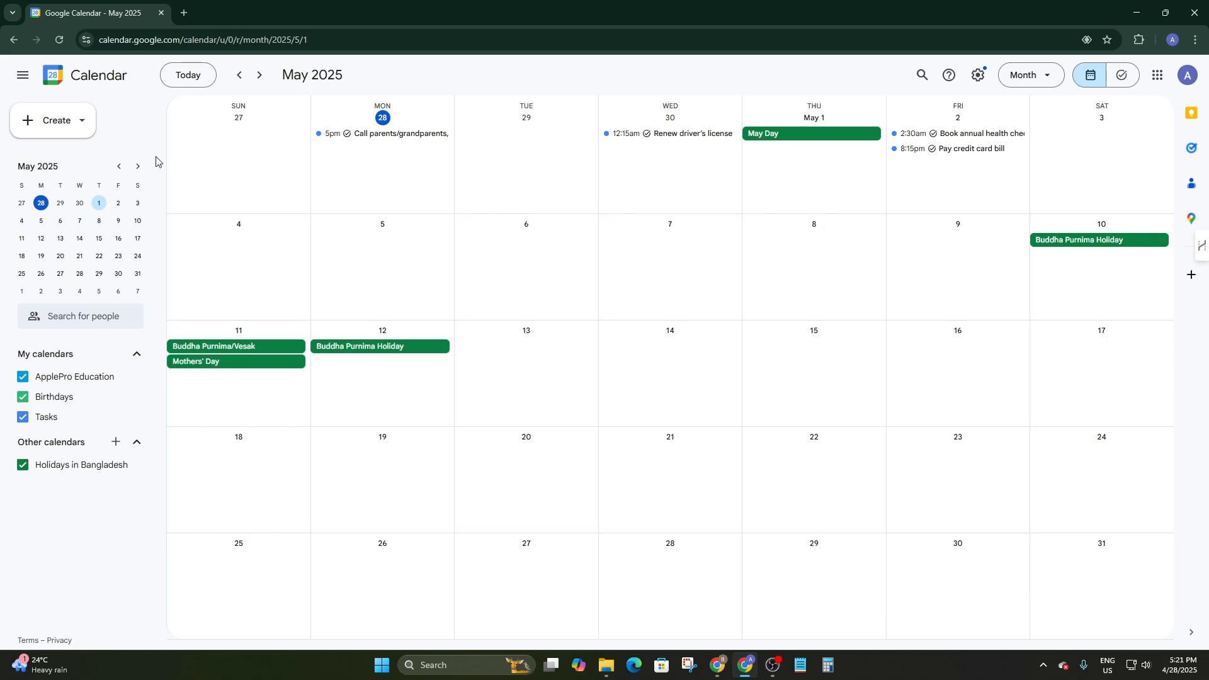
scroll(783, 214, "down", 1)
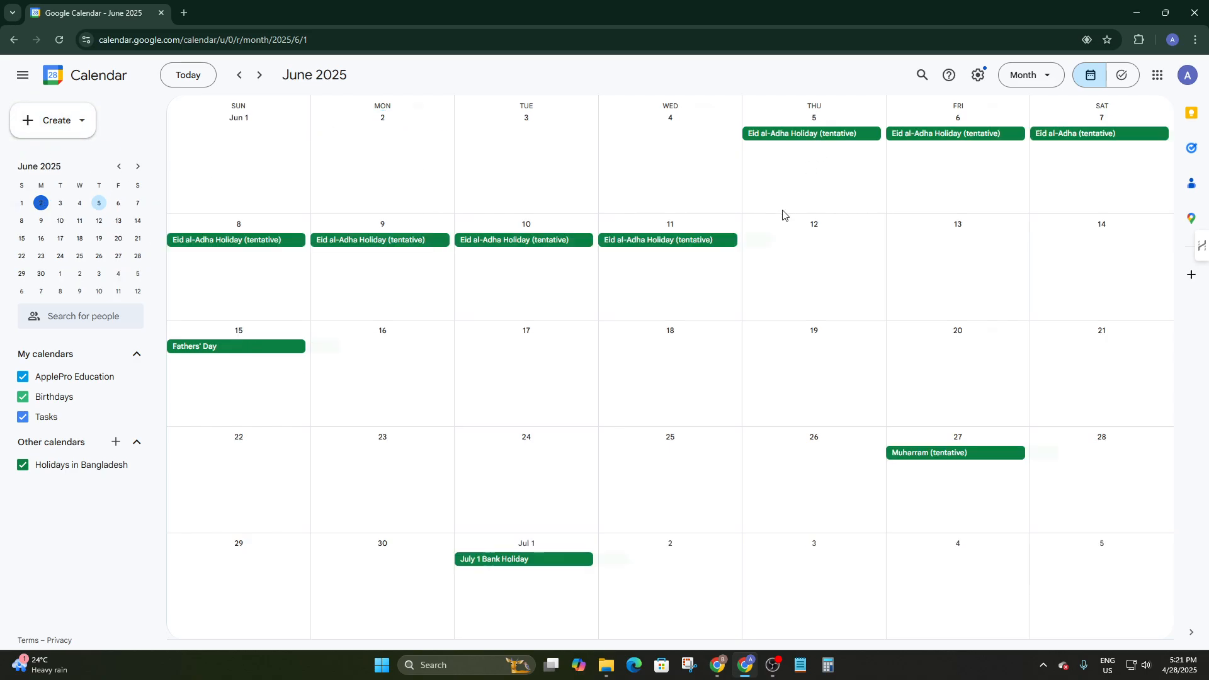
scroll(837, 201, "up", 1)
scroll(735, 238, "up", 5)
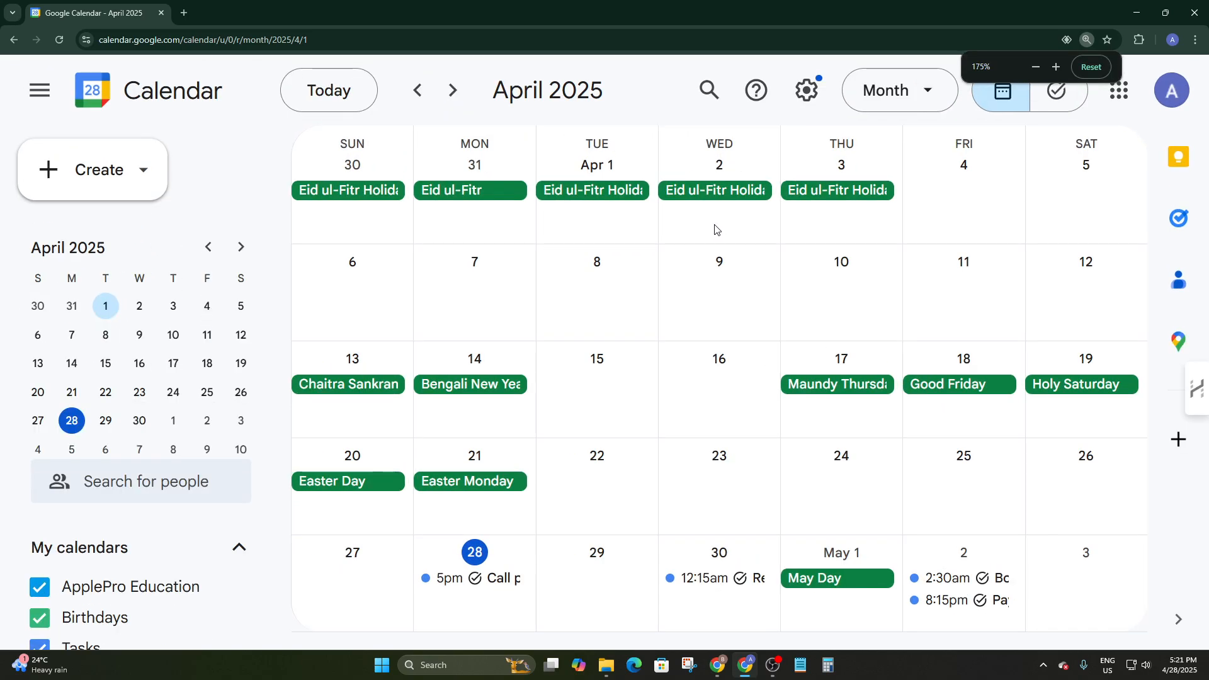
scroll(655, 208, "down", 4)
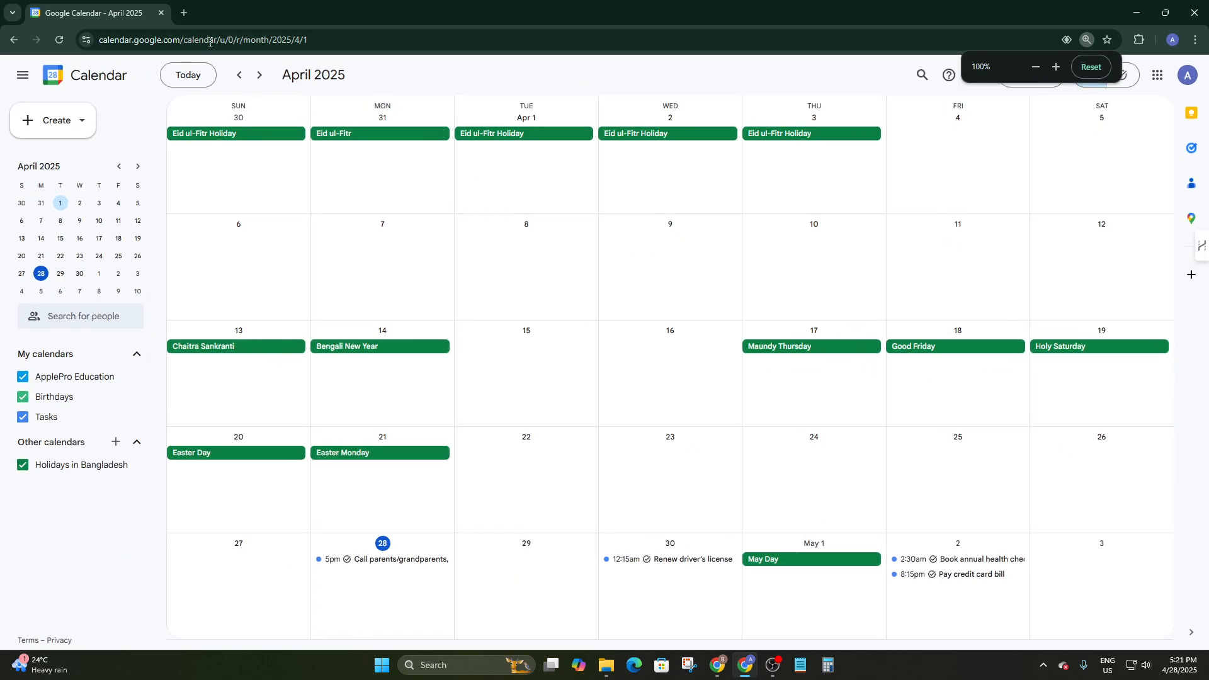
- Collapse and re-expand the main sidebar, and jump the month view to today's date
left_click(22, 76)
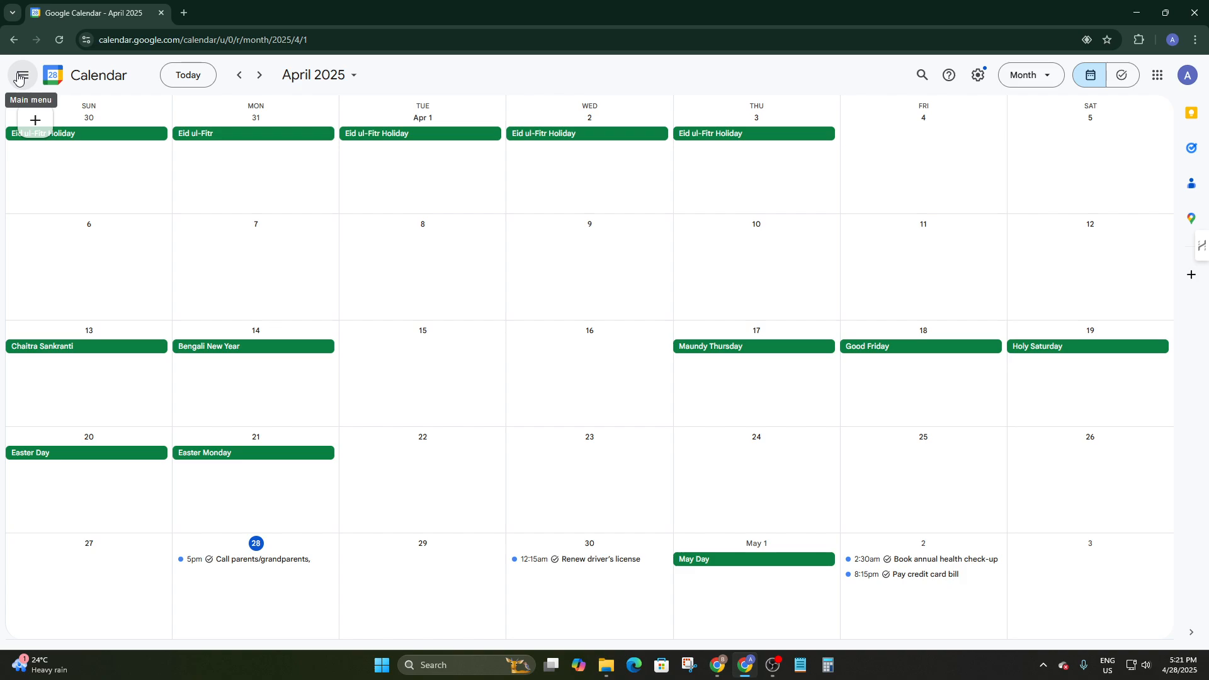
left_click(19, 77)
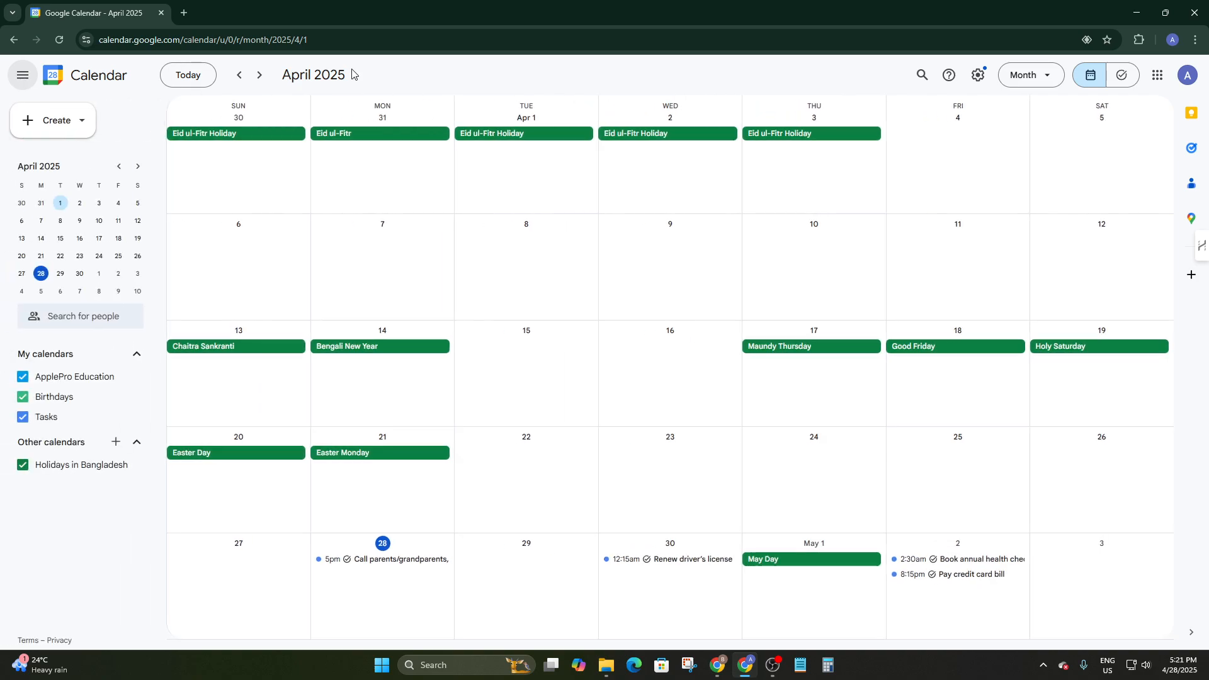
left_click(196, 77)
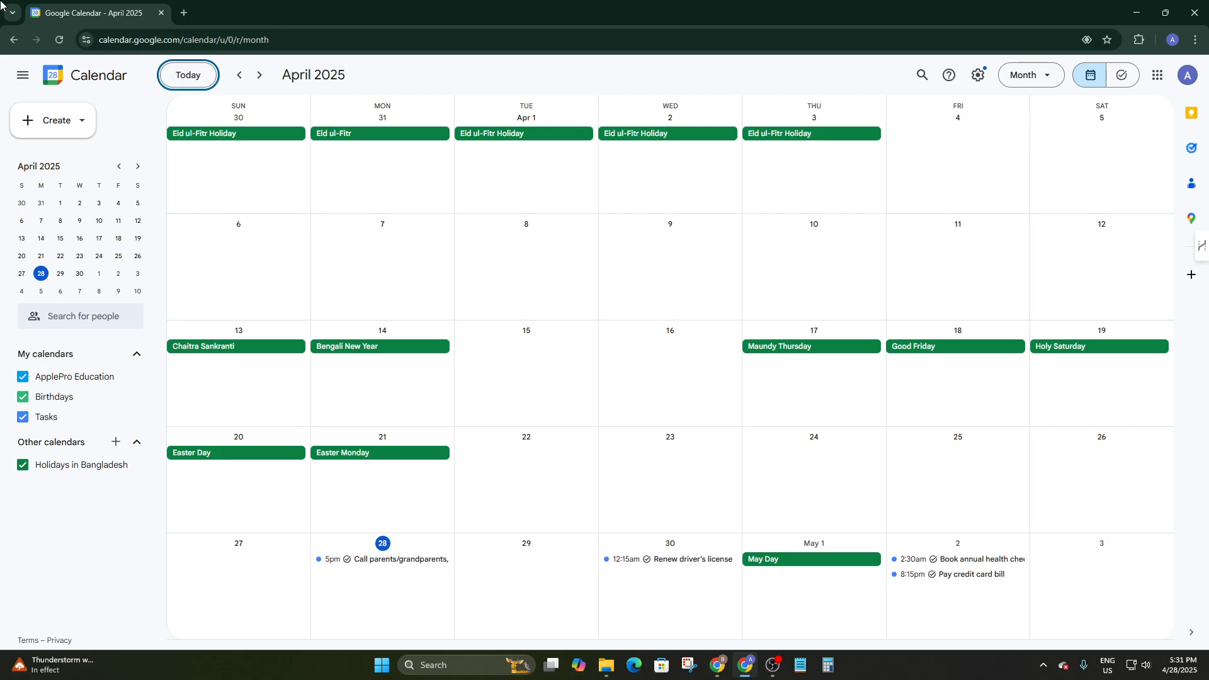
- Show the Tasks list beside the calendar and advance the month view to May 2025
left_click(1192, 149)
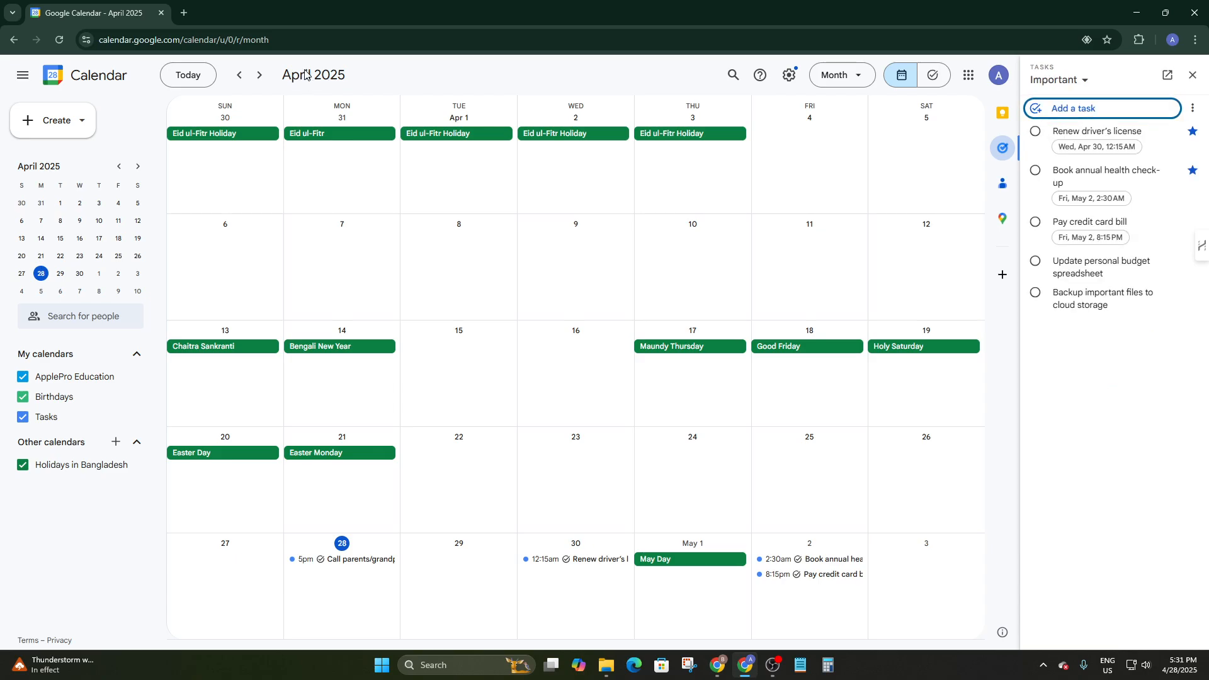
left_click(187, 77)
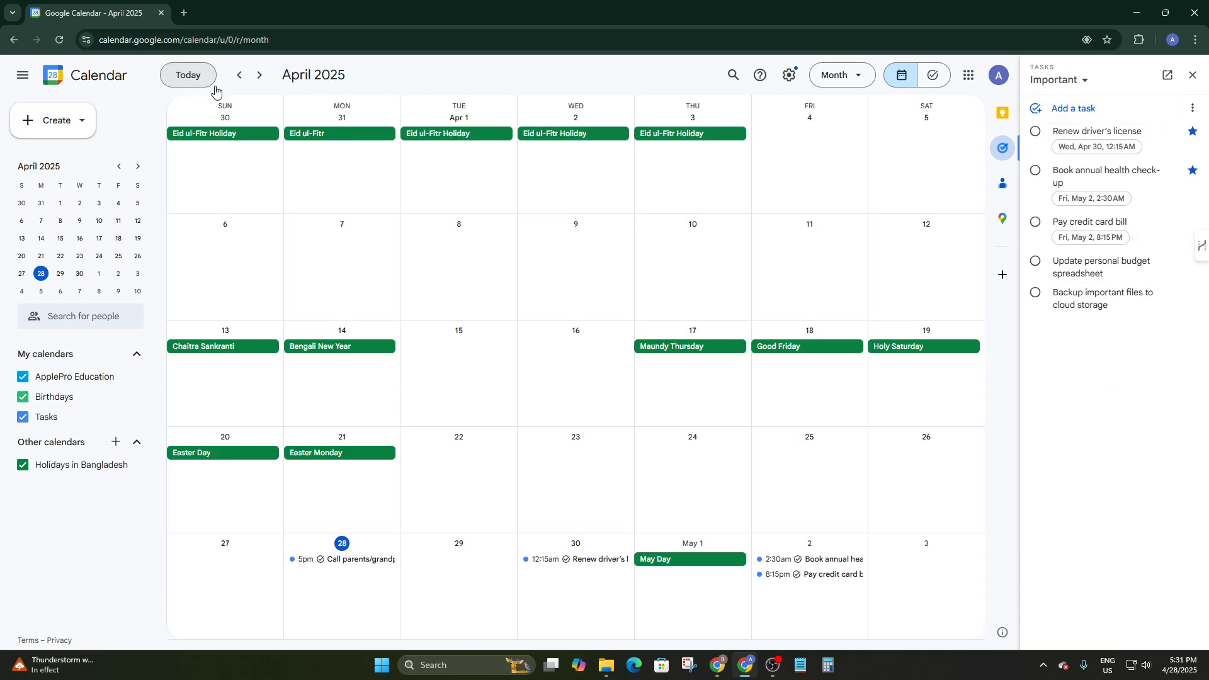
scroll(534, 299, "down", 1)
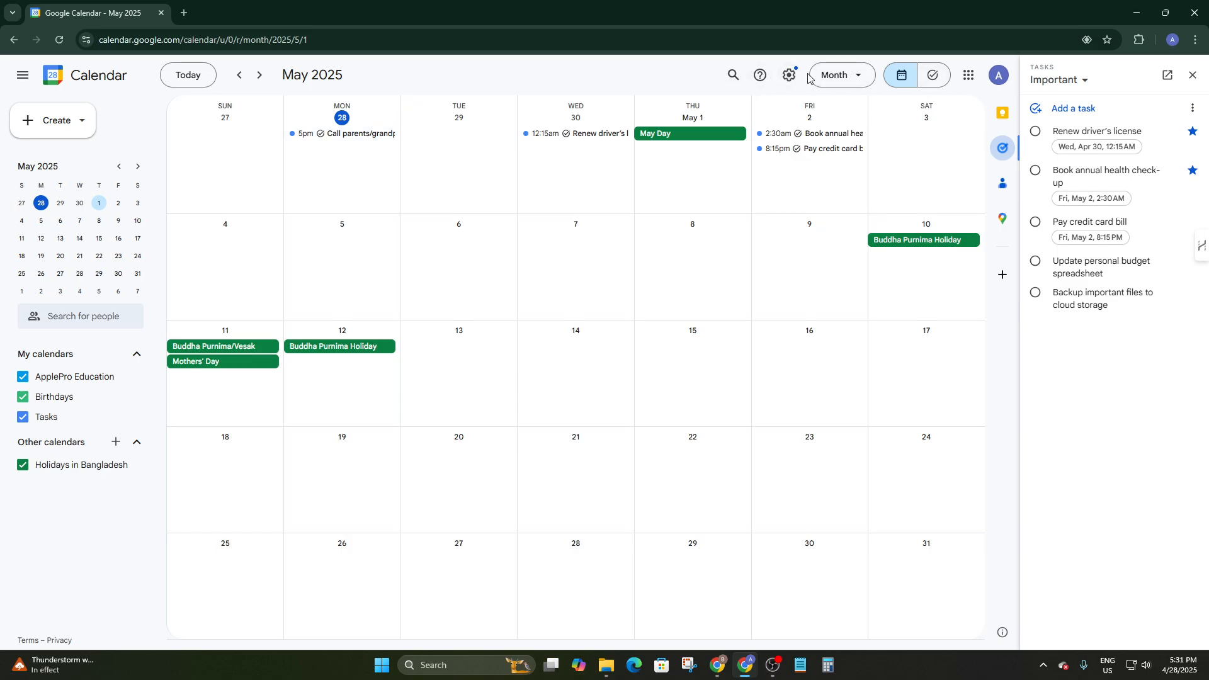
- Check the calendar search, and view all task lists on the full Tasks page before returning to the May 2025 calendar
left_click(735, 76)
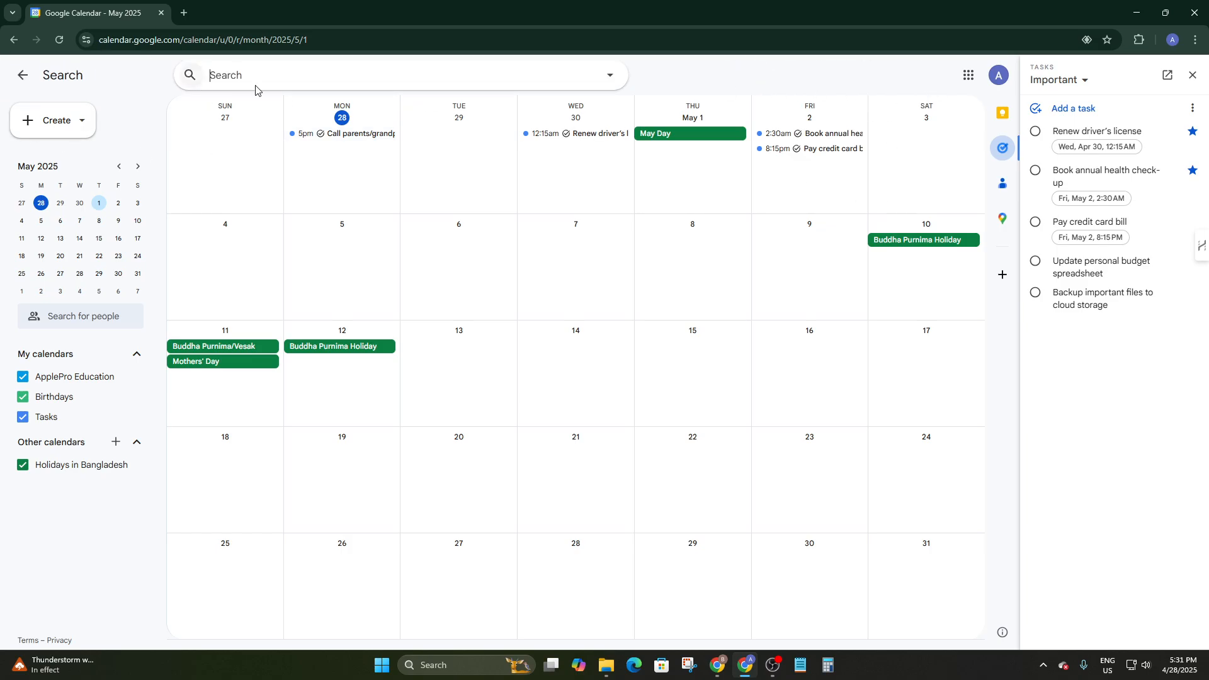
left_click(824, 78)
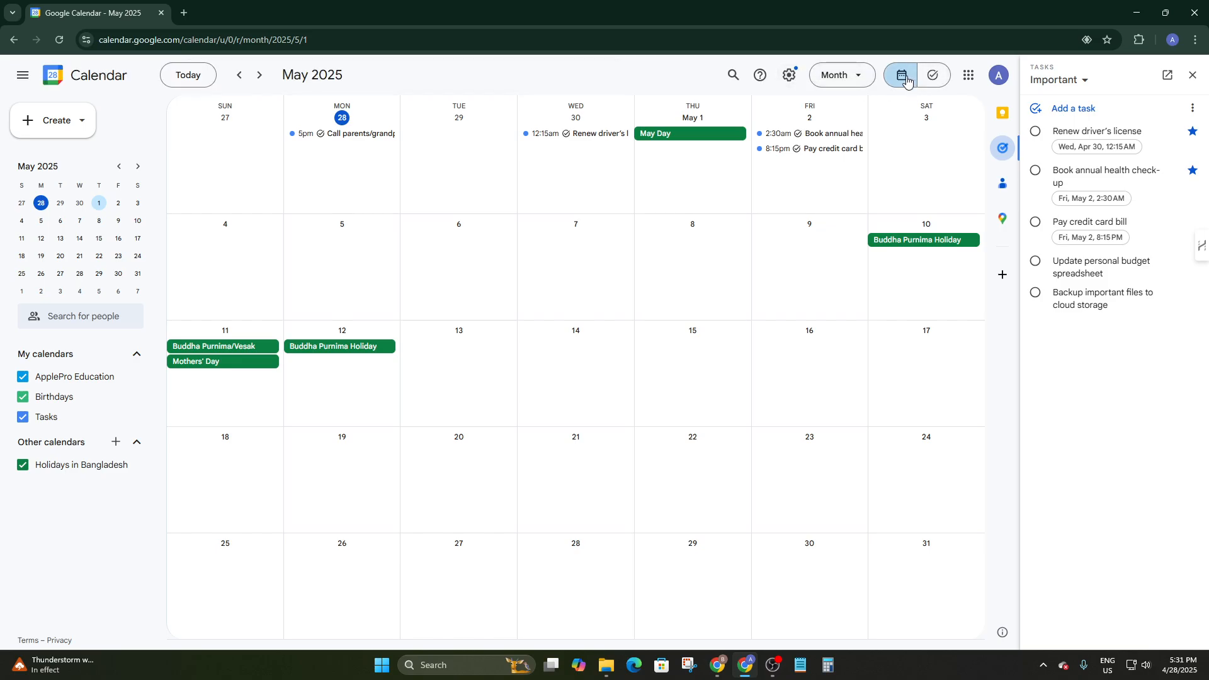
left_click(932, 76)
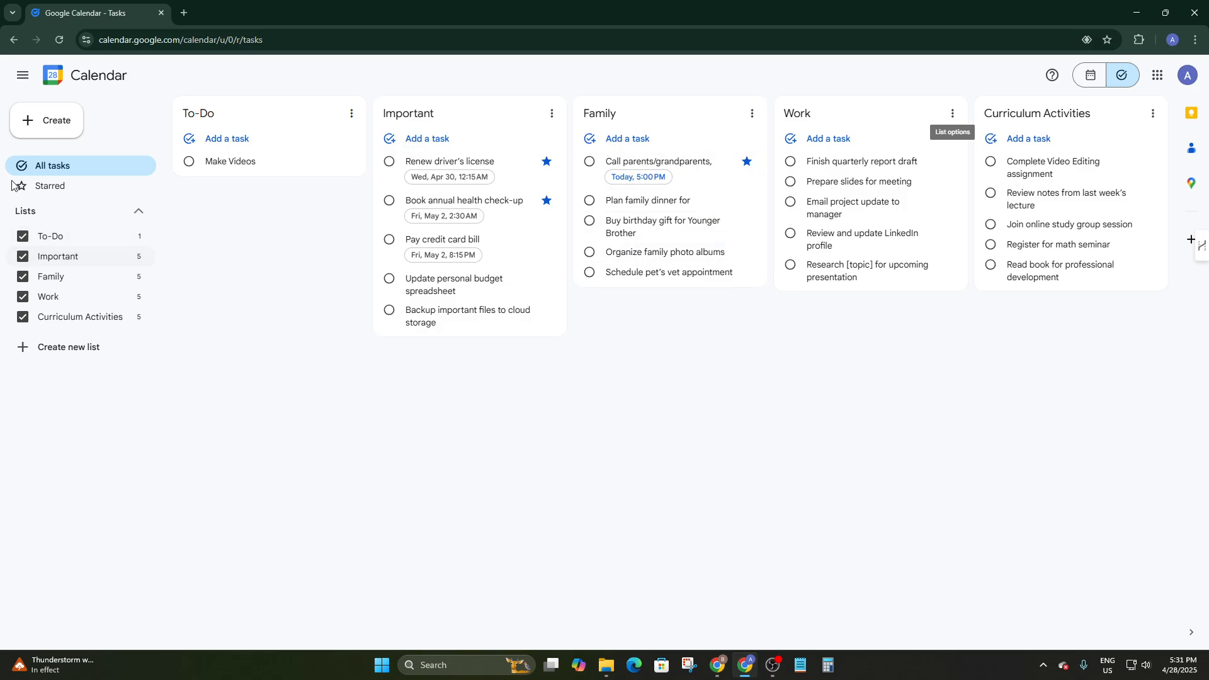
left_click(13, 40)
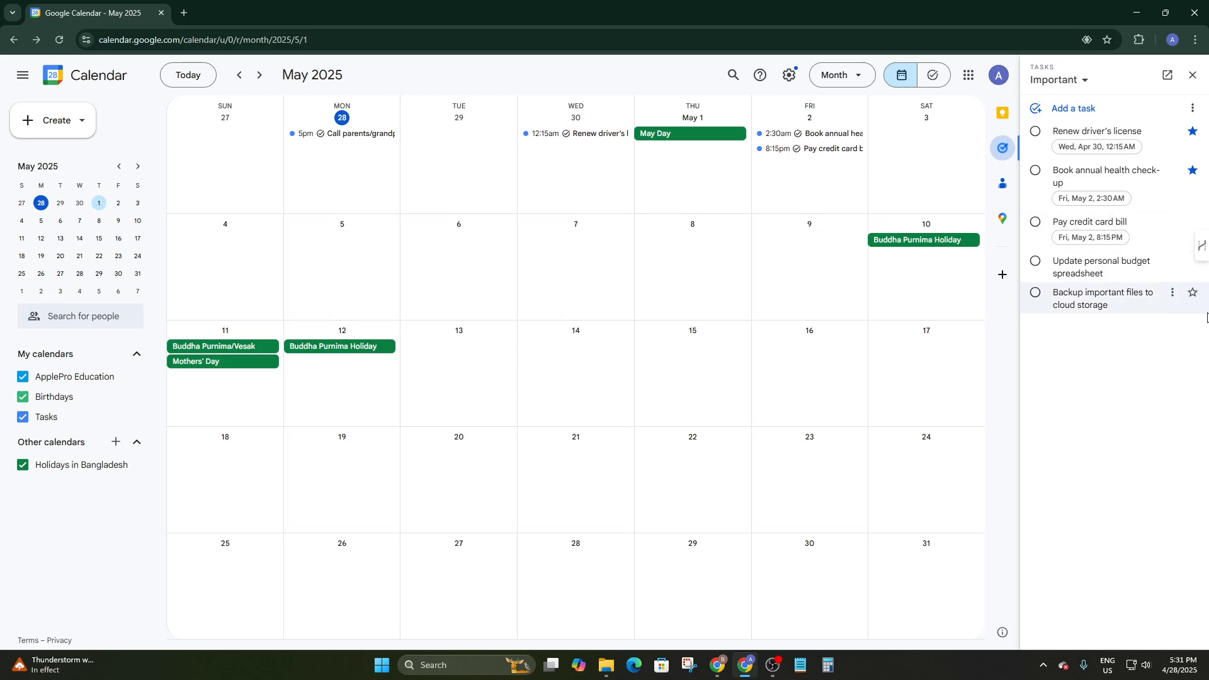
- Look through the full list of Google apps, and leave it by starting a blank event on May 8
left_click(968, 85)
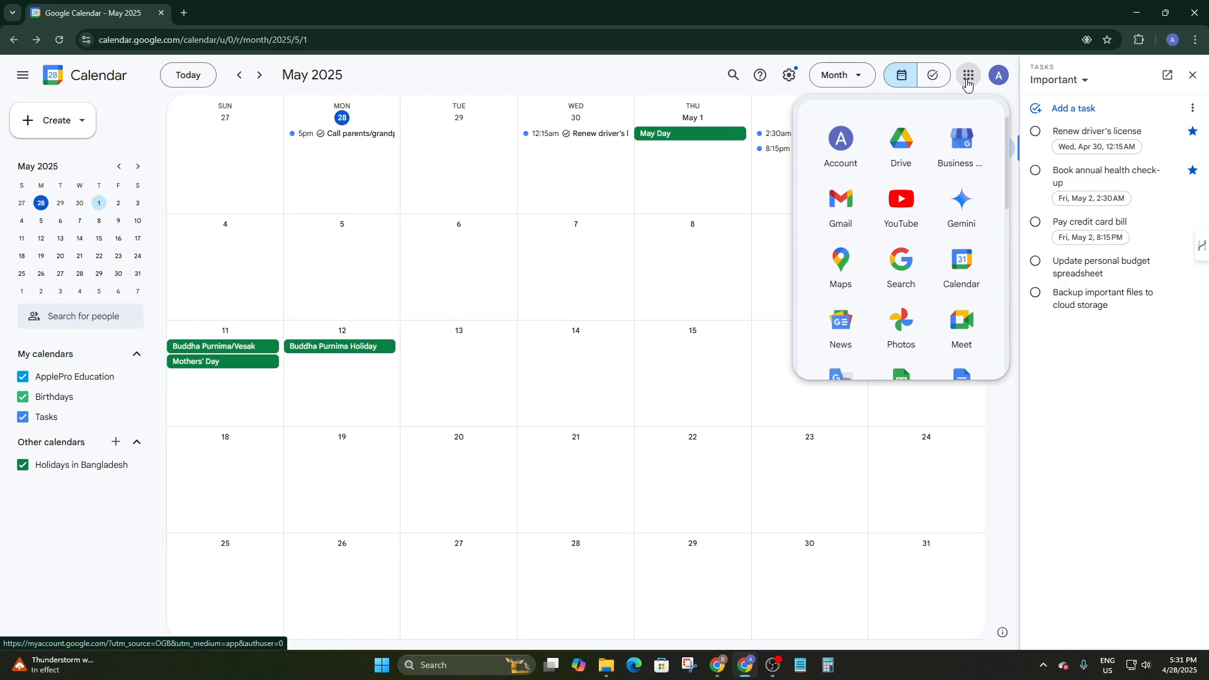
scroll(907, 214, "down", 8)
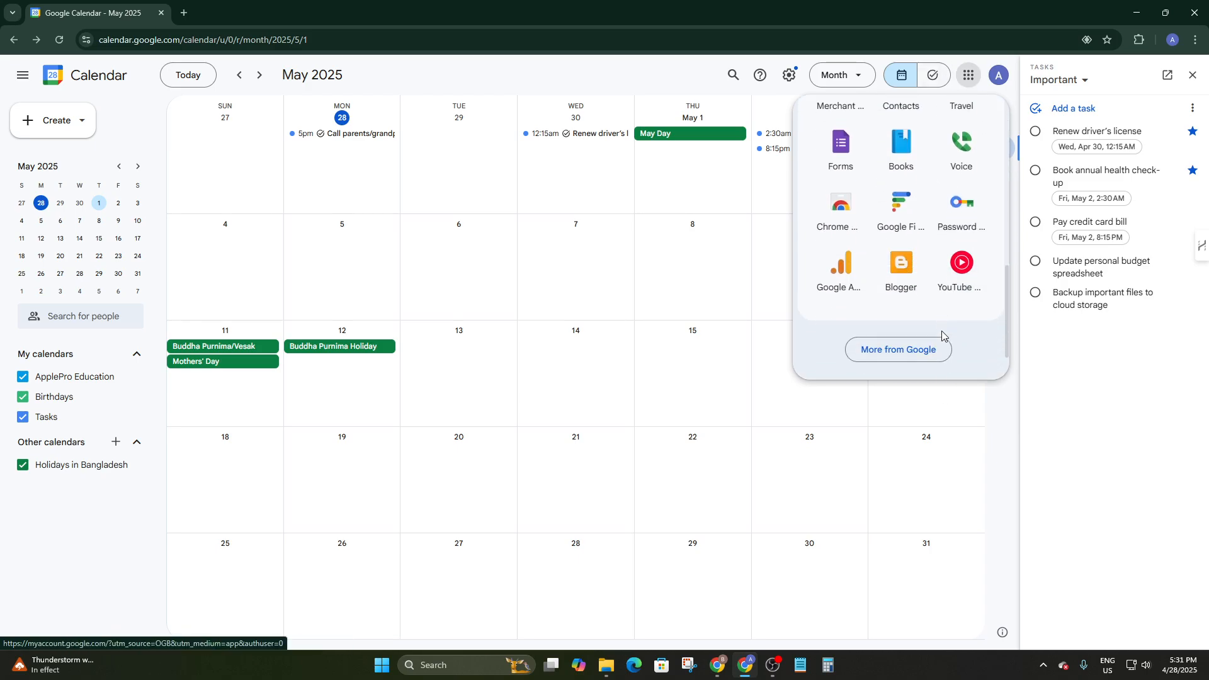
scroll(932, 284, "up", 8)
left_click(706, 228)
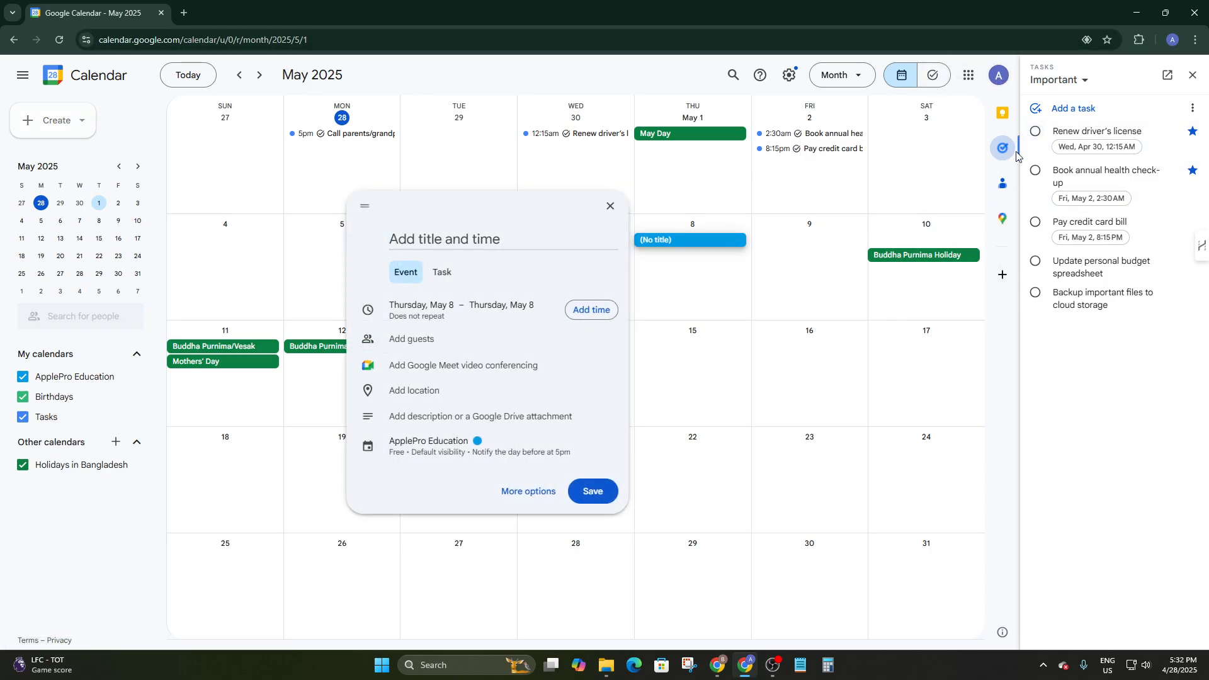
- Browse the Calendar add-ons in the Google Workspace Marketplace and close it
left_click(1004, 276)
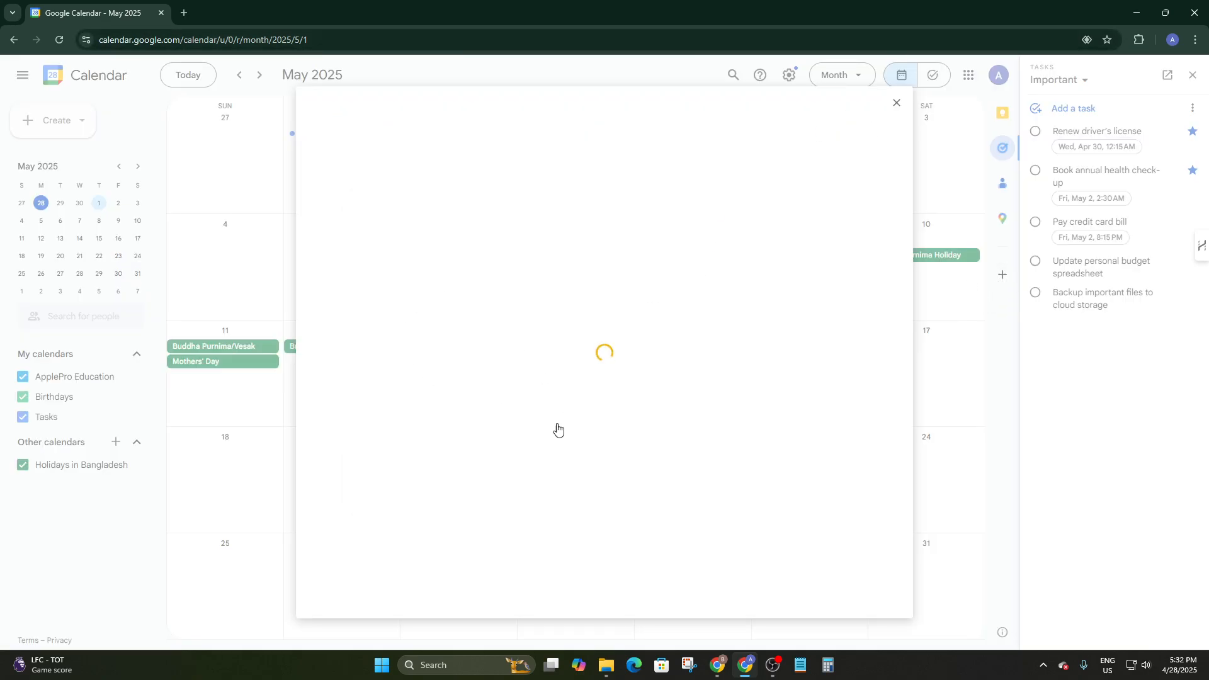
scroll(740, 292, "down", 3)
scroll(810, 216, "up", 1)
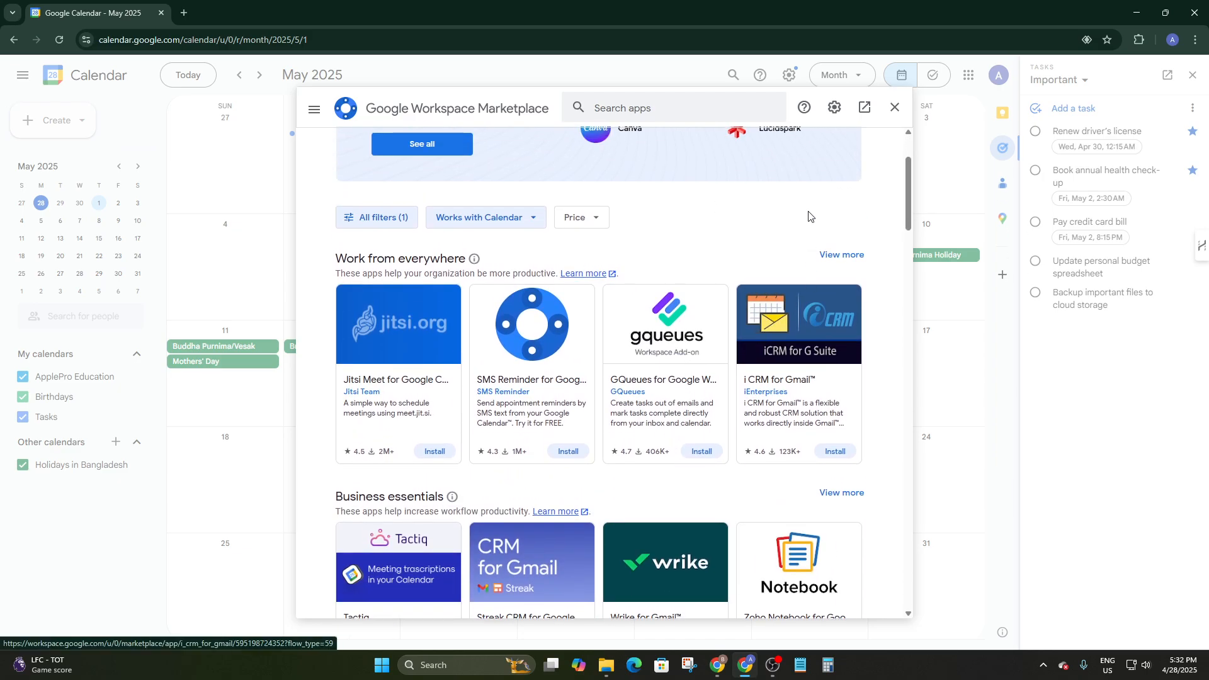
scroll(642, 479, "down", 10)
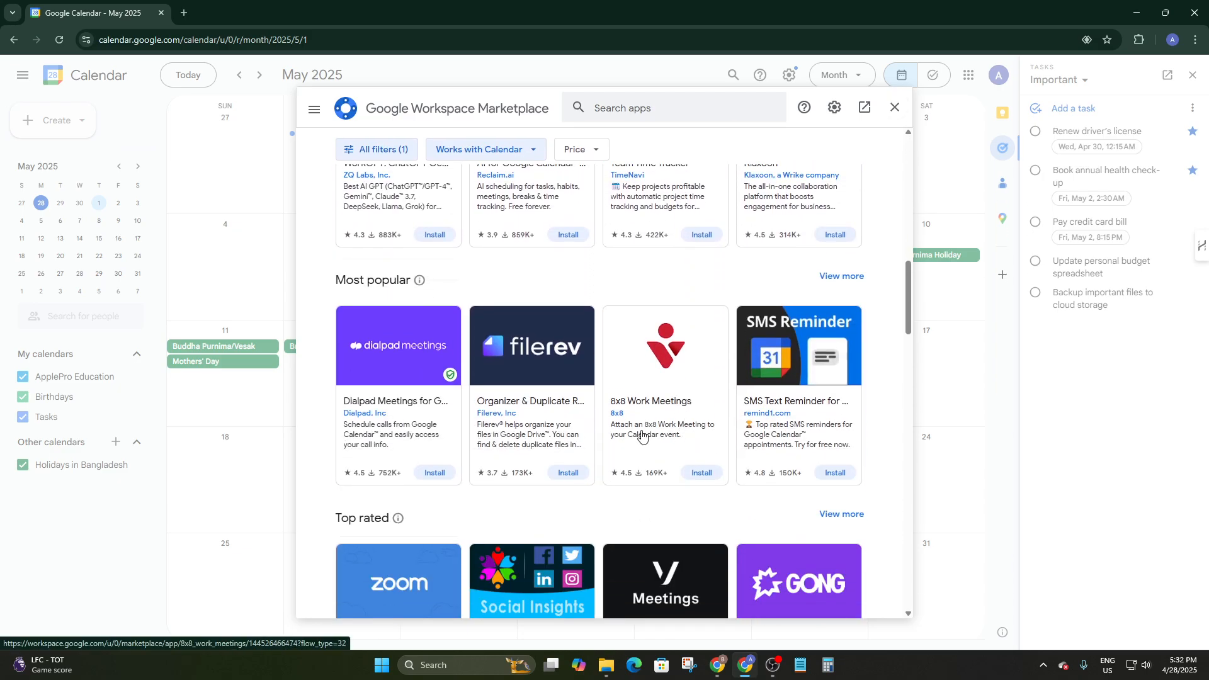
left_click(894, 107)
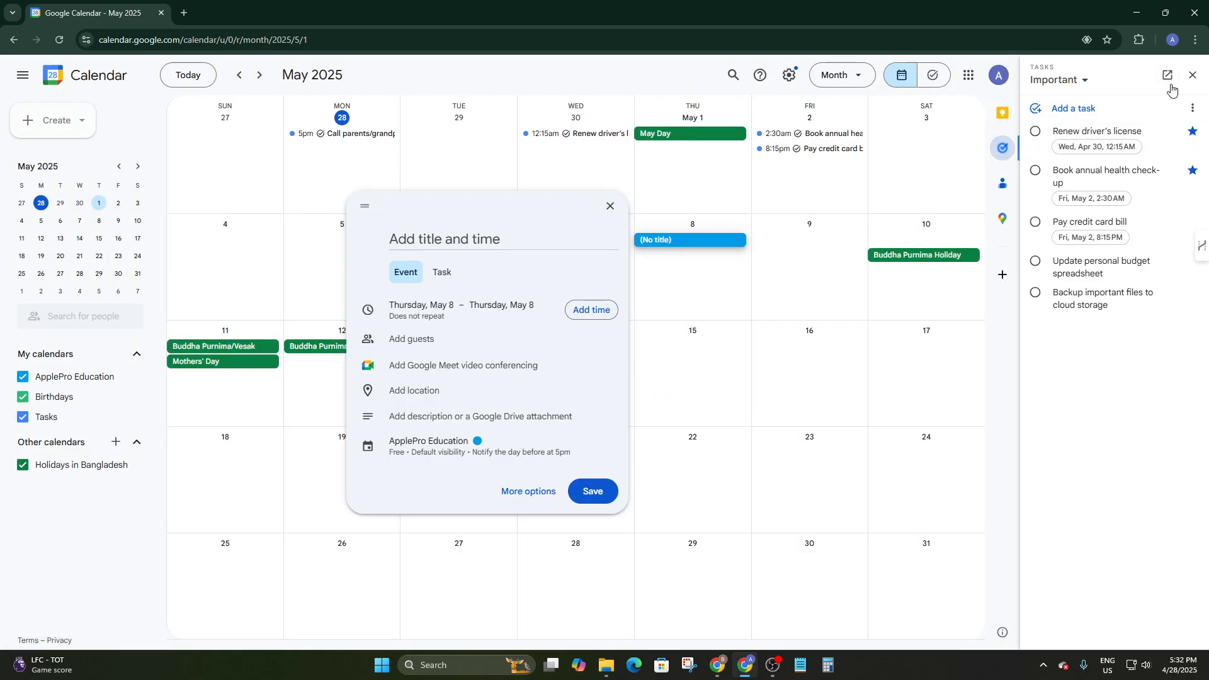
- Hide the Tasks list and discard the untitled May 8 event draft
left_click(1193, 75)
left_click(609, 206)
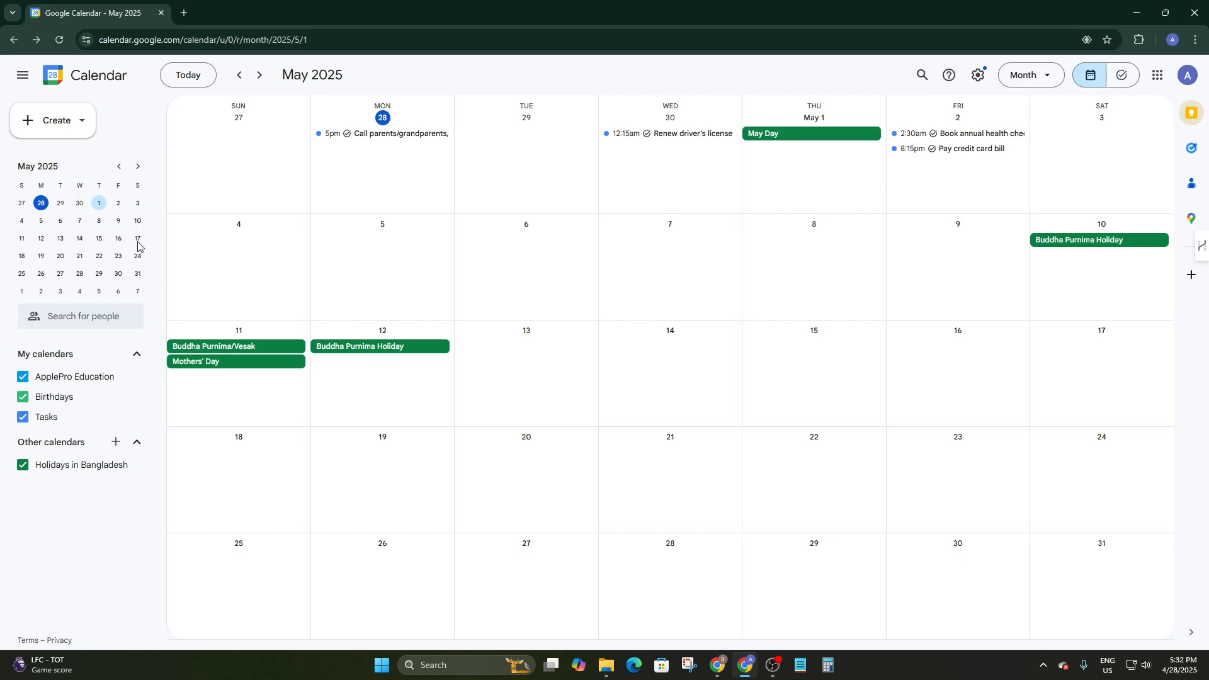
- Add a suggested contact from the people search and remove that contact again
left_click(94, 316)
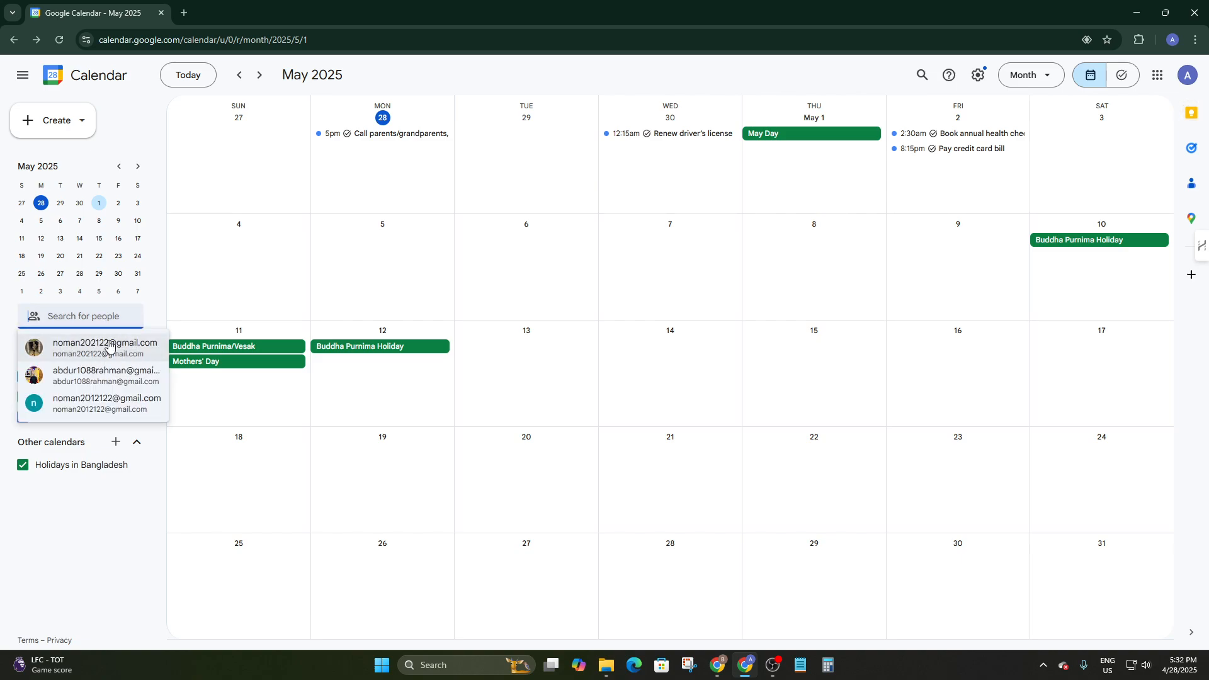
left_click(106, 348)
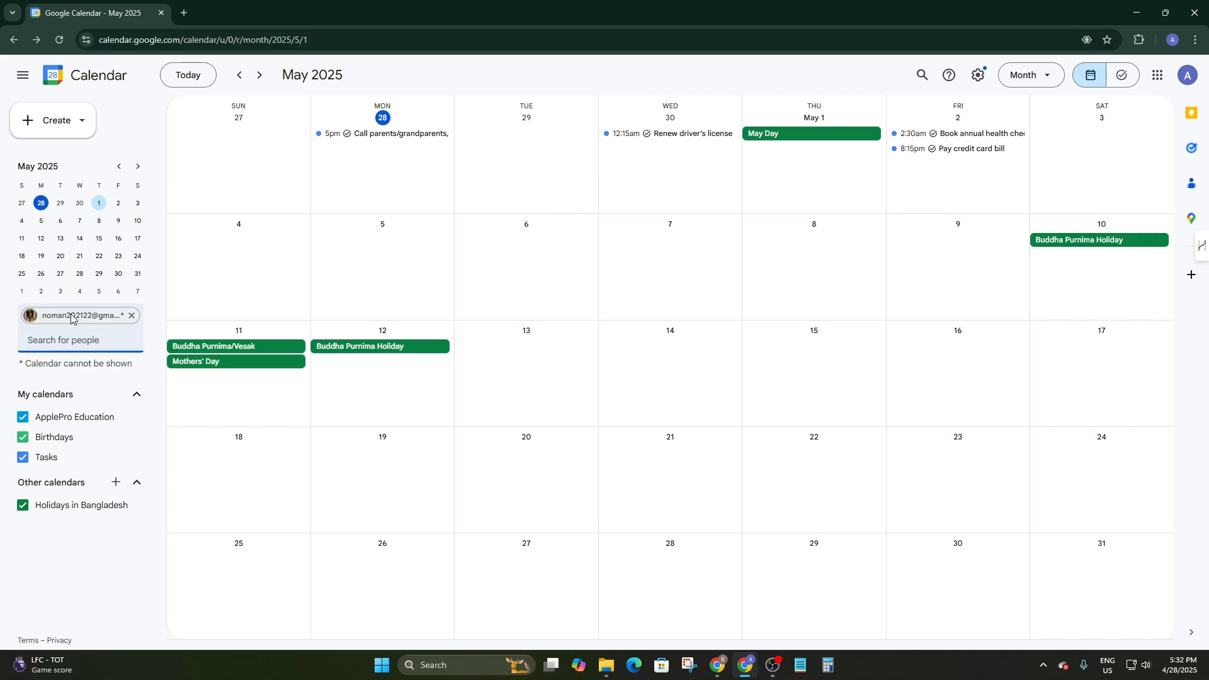
left_click(130, 317)
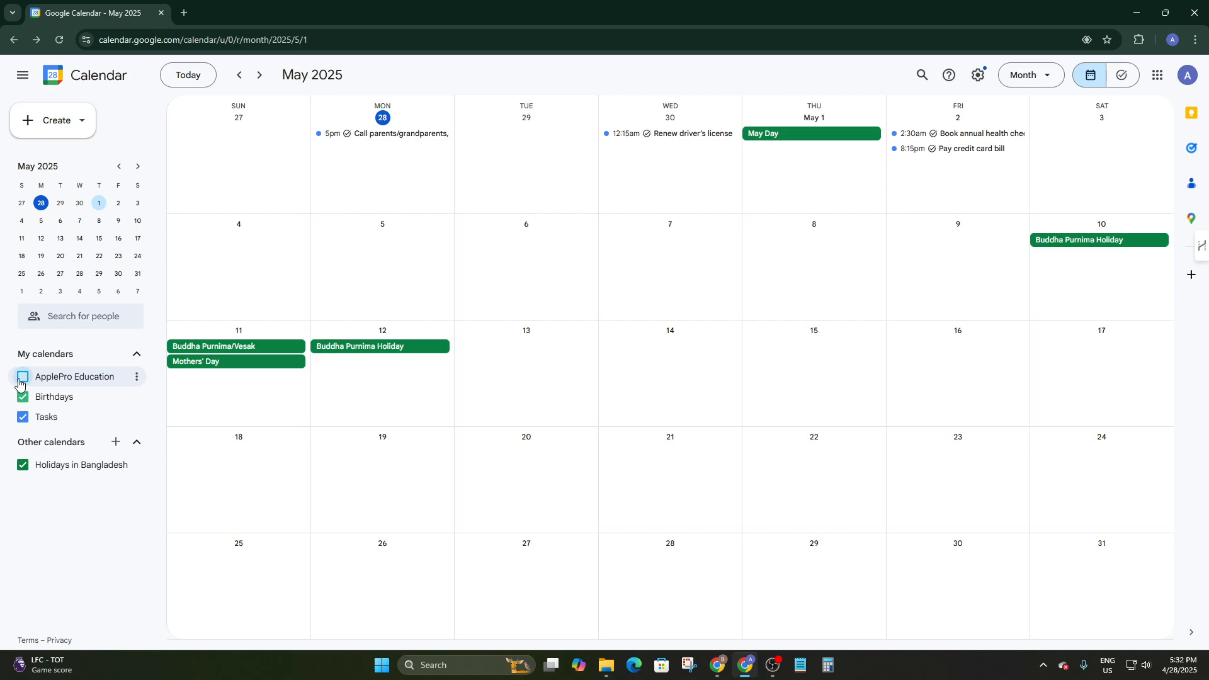
- Toggle the ApplePro Education, Birthdays and Tasks calendars off and back on to check their effect on the May 2025 calendar
left_click(22, 377)
left_click(23, 397)
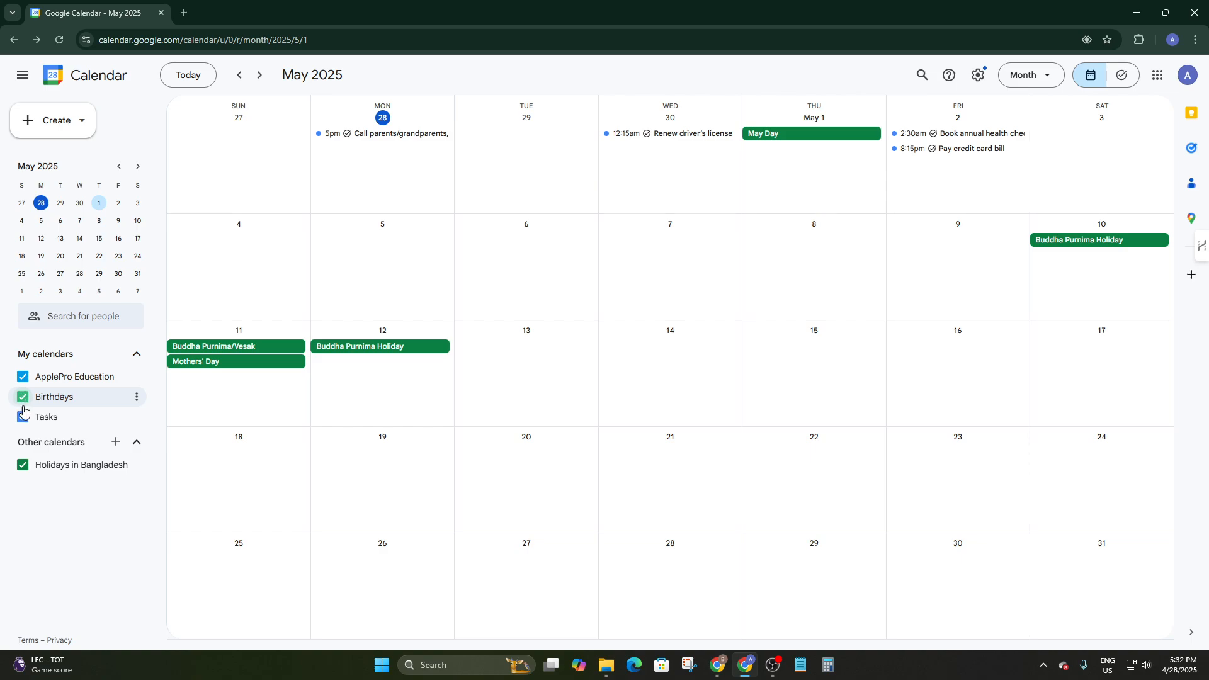
left_click(22, 416)
left_click(22, 422)
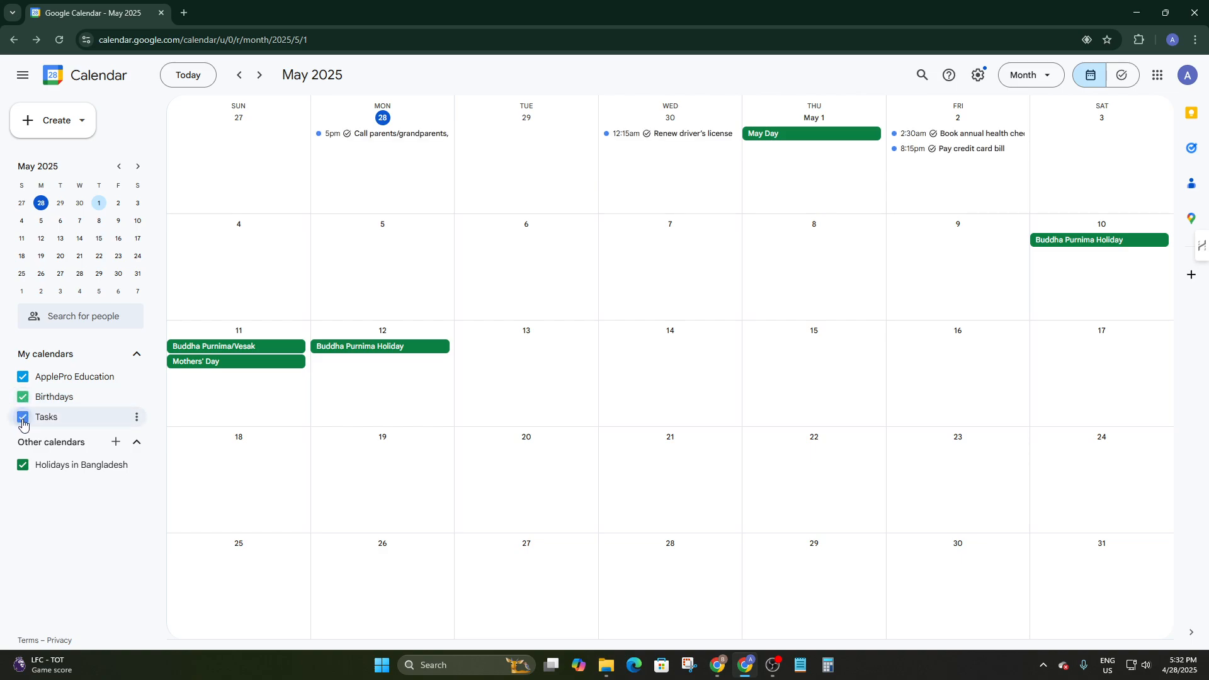
left_click(23, 422)
left_click(23, 424)
left_click(24, 424)
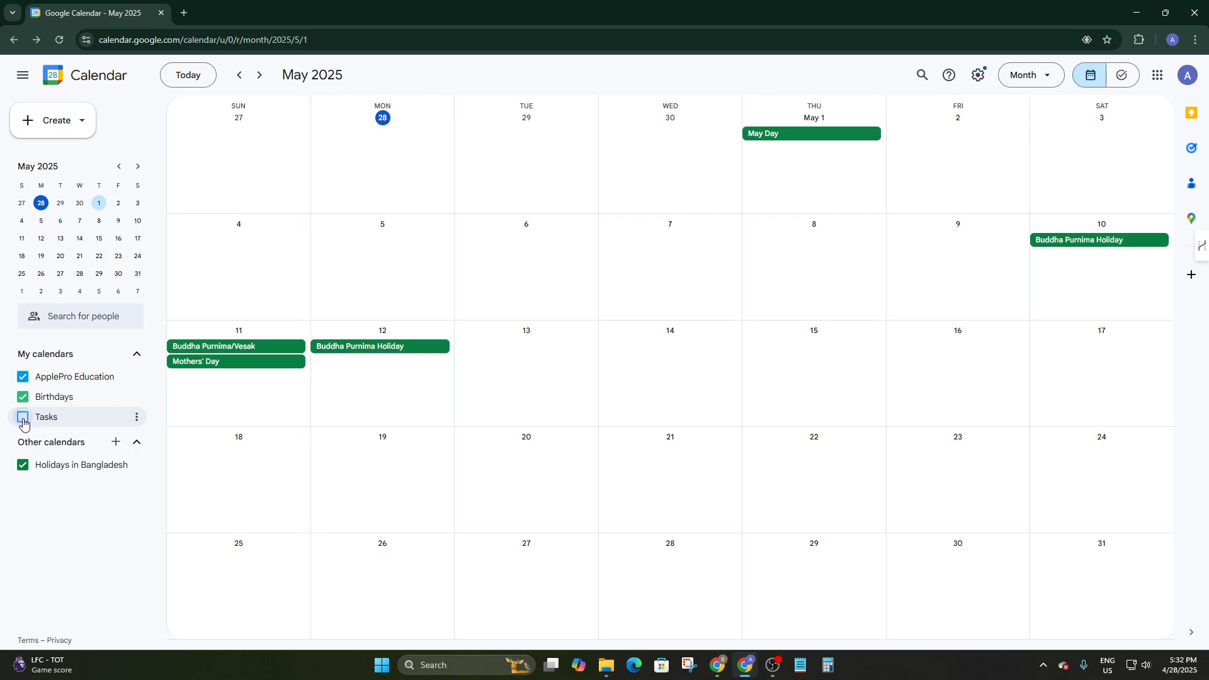
left_click(24, 423)
left_click(23, 423)
left_click(23, 423)
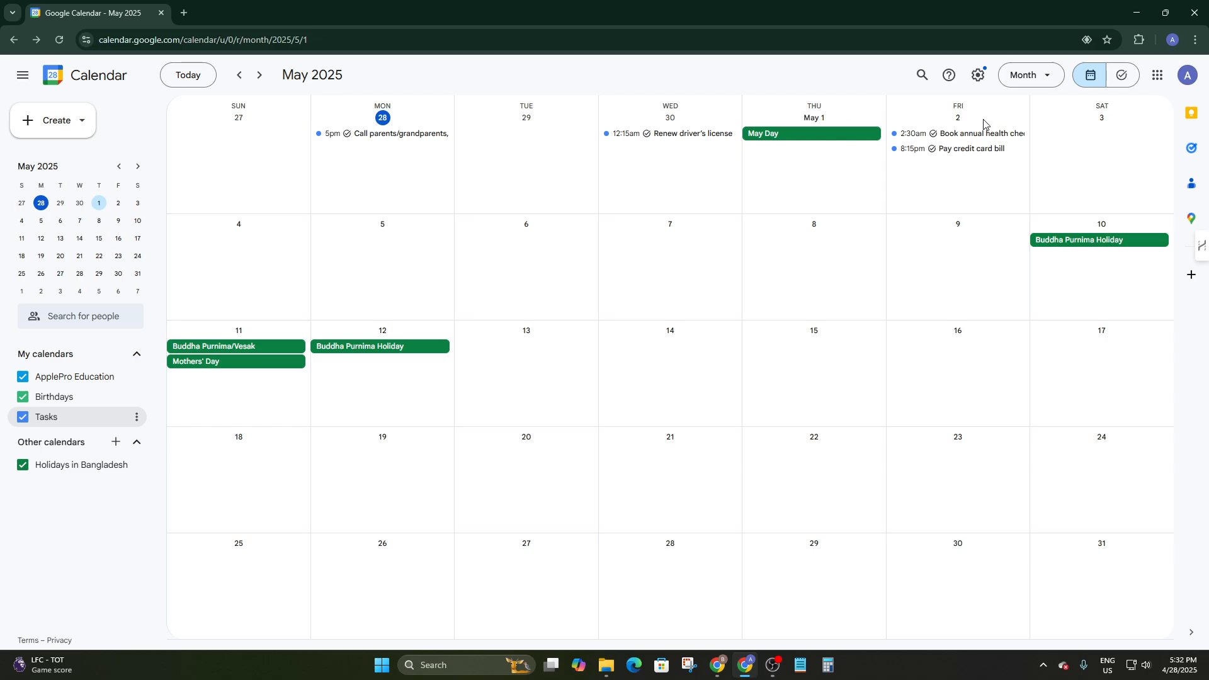
- Check May 1 in Day view with the Tasks calendar toggled off and on, and return to Month view
left_click(1031, 75)
left_click(1031, 108)
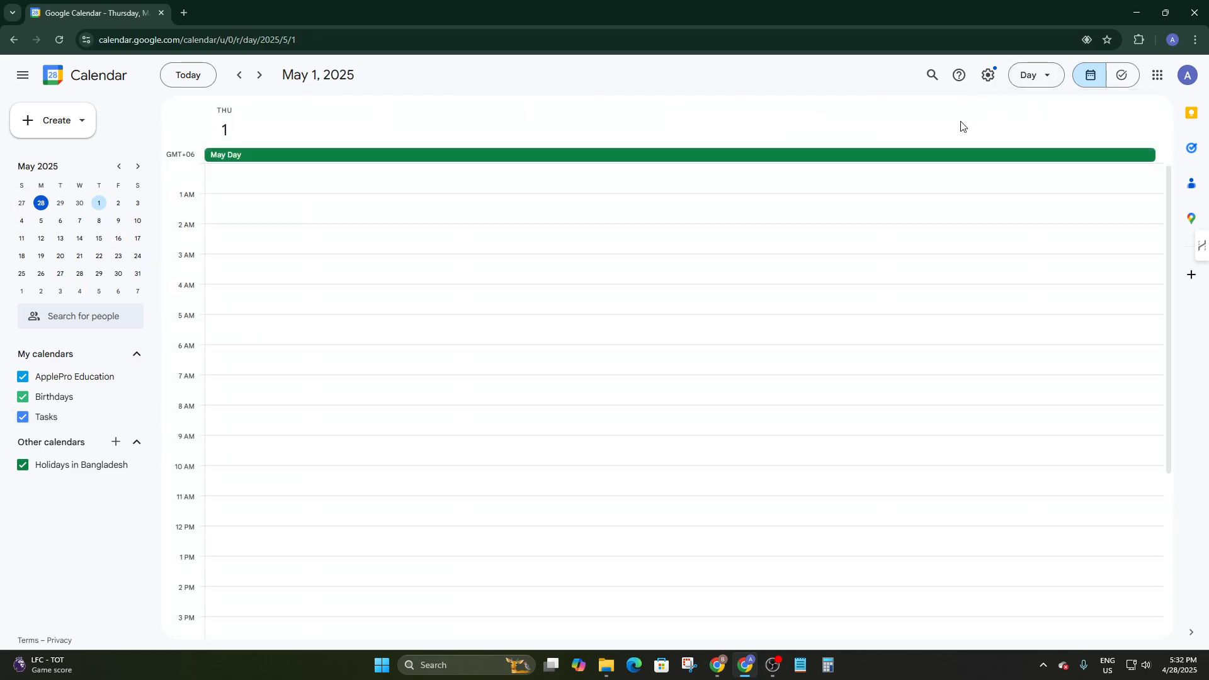
left_click(23, 417)
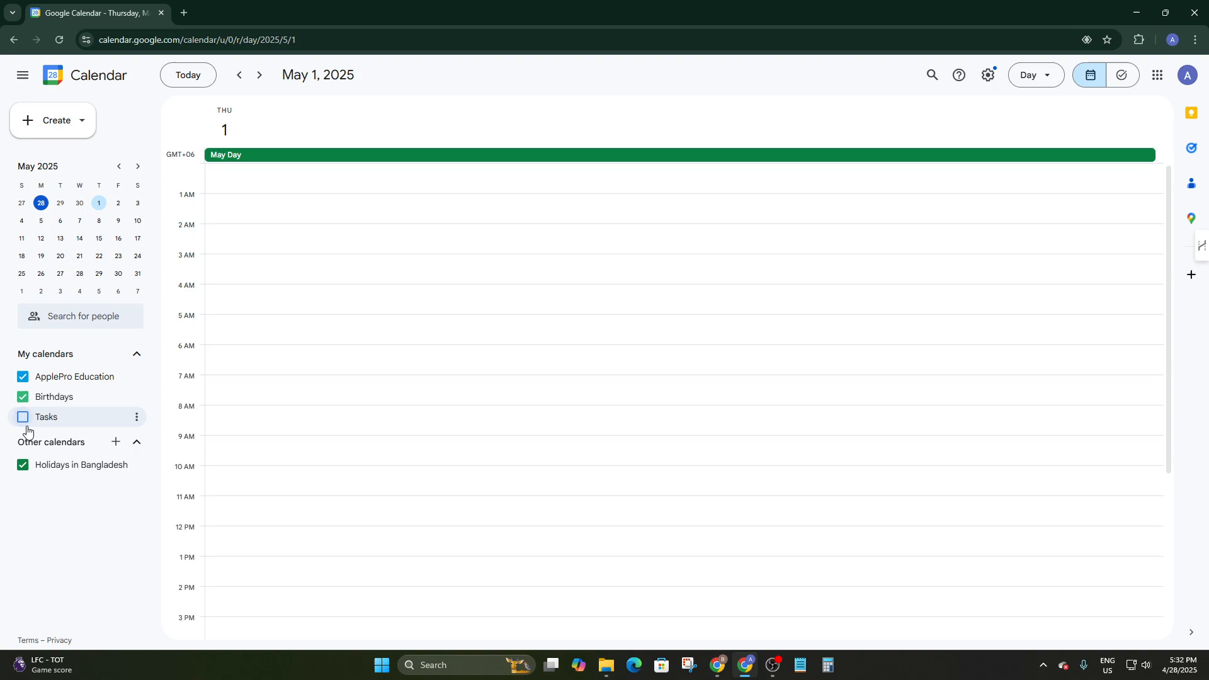
scroll(348, 389, "down", 5)
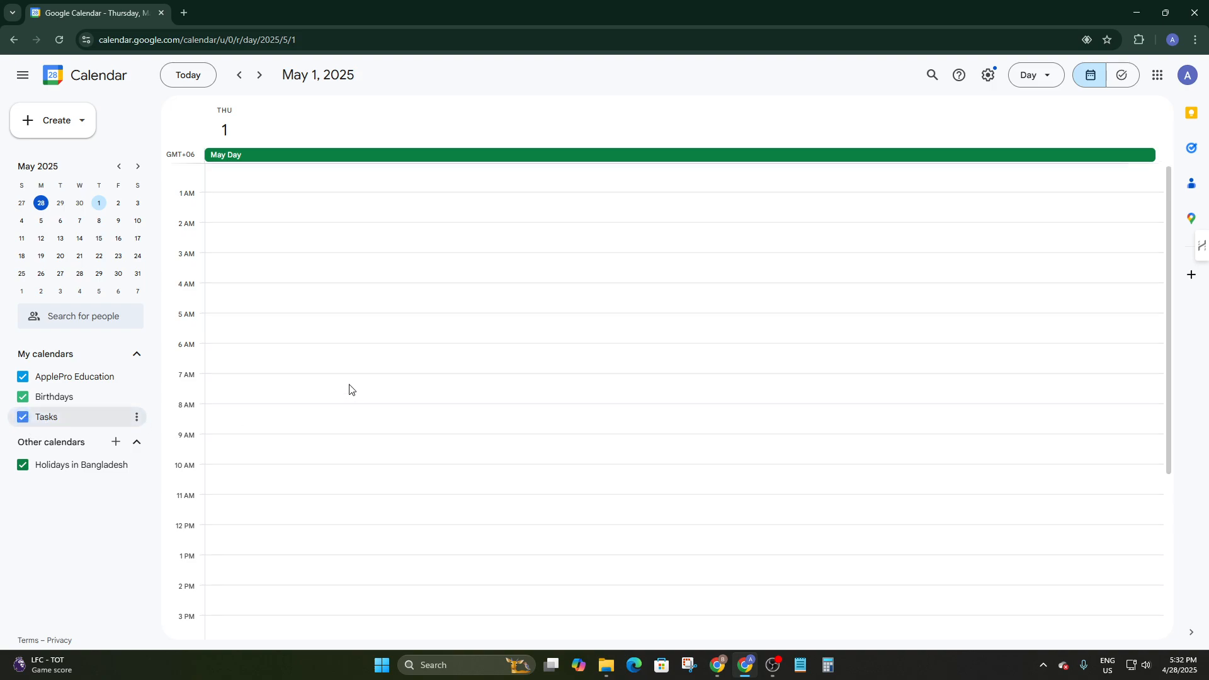
scroll(348, 388, "up", 5)
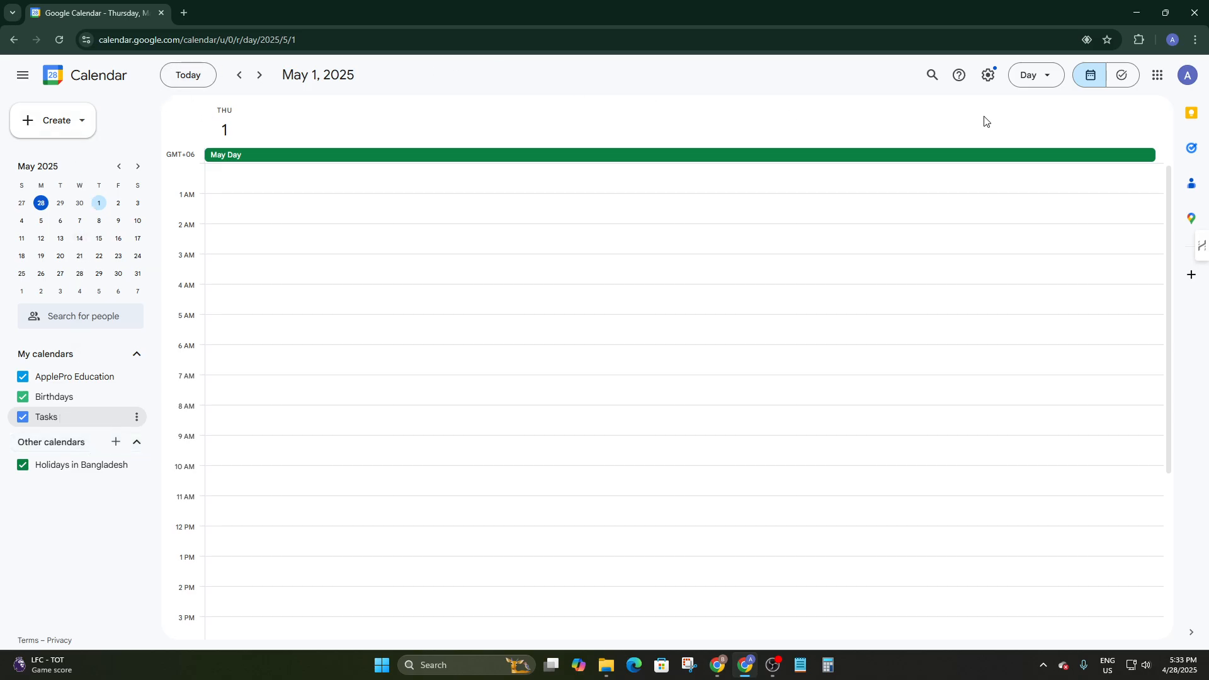
left_click(1036, 75)
left_click(1037, 153)
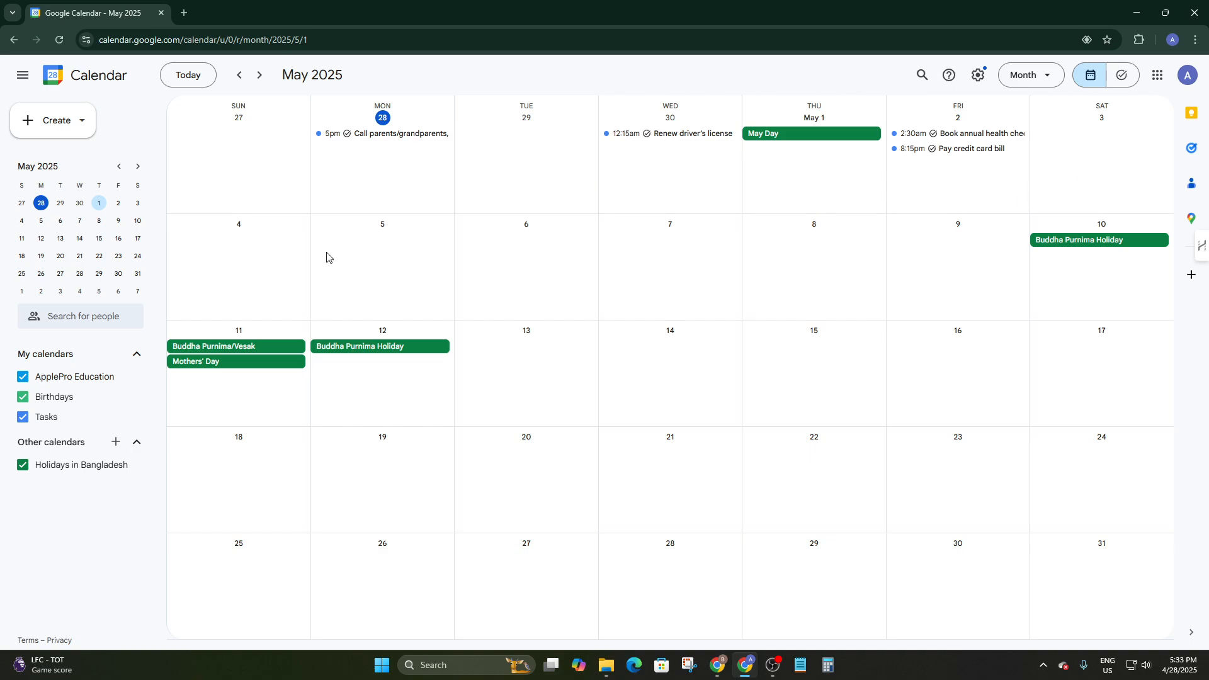
left_click(723, 111)
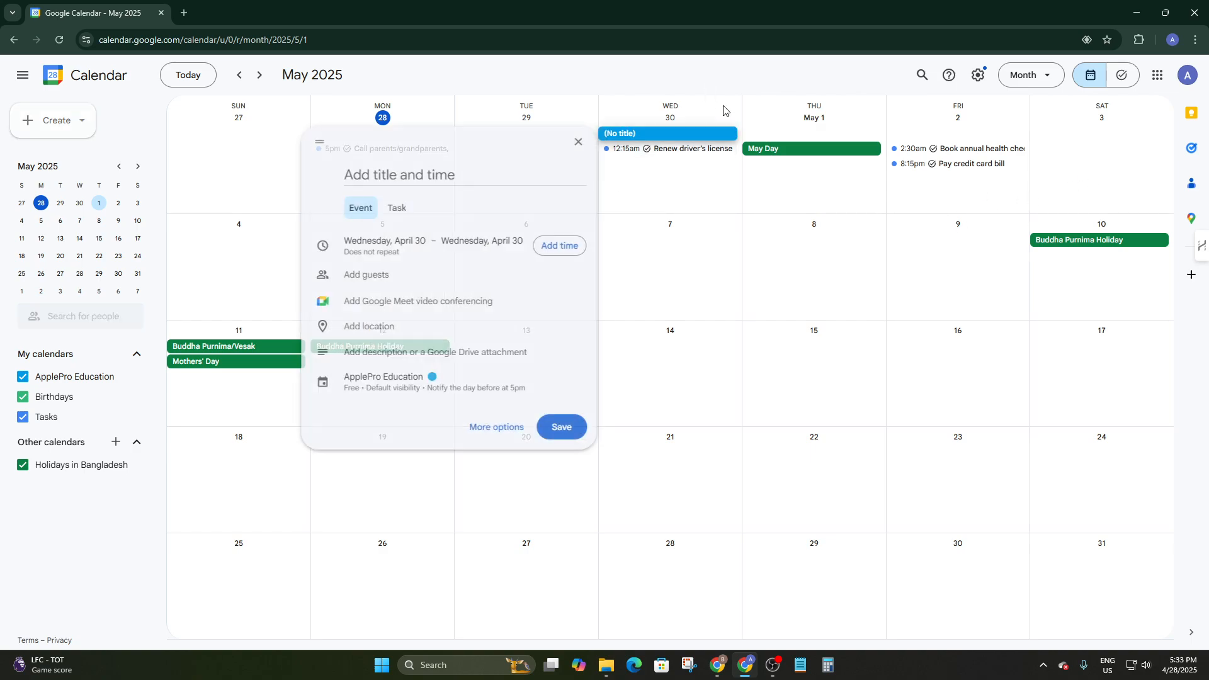
left_click(724, 192)
left_click(811, 178)
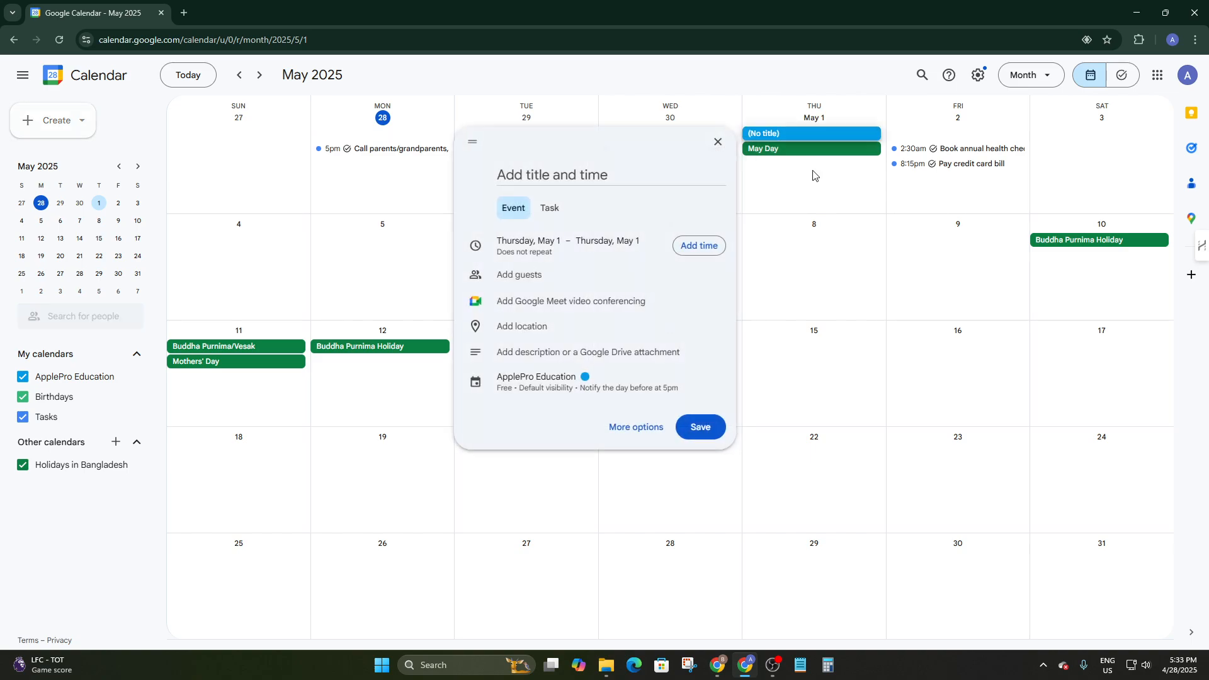
left_click(811, 117)
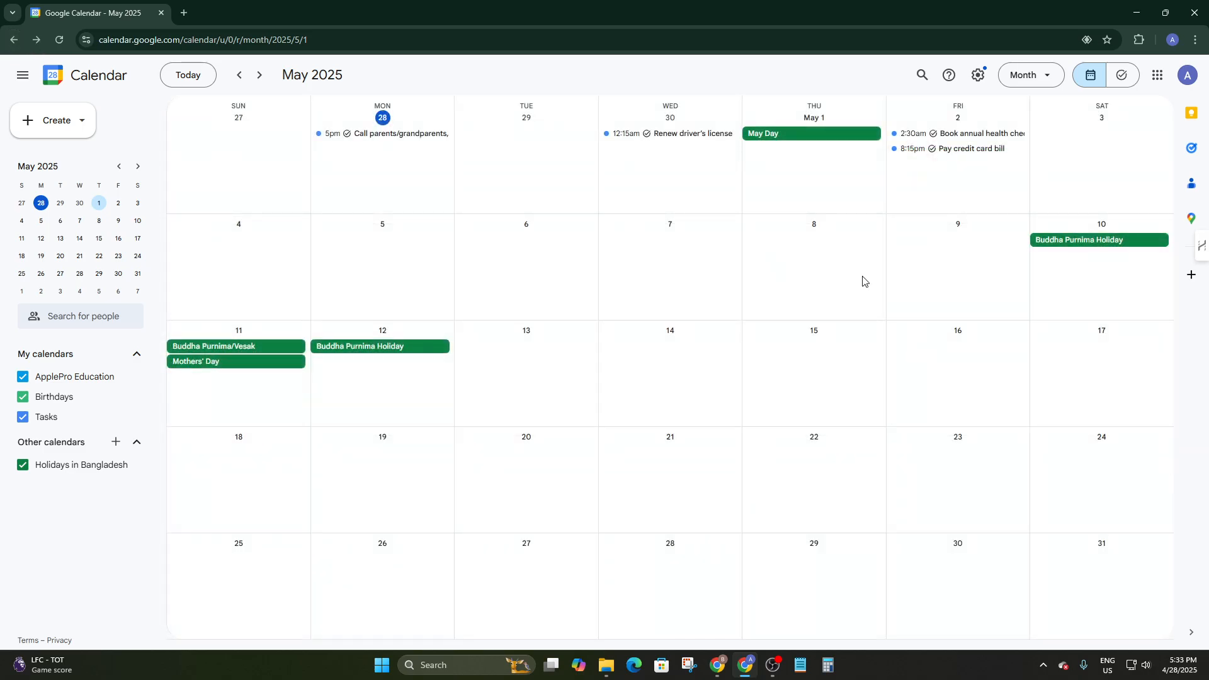
- Advance the calendar to July 2025 and view the whole year in Year view
key("n")
key("n")
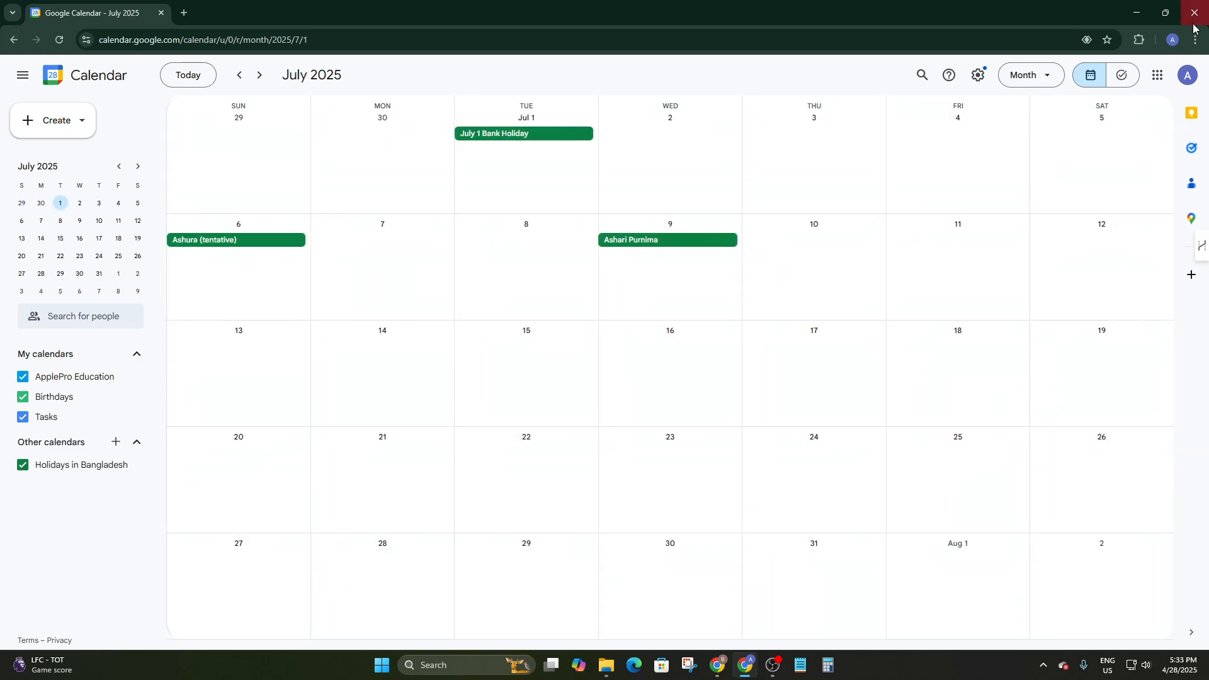
left_click(1033, 81)
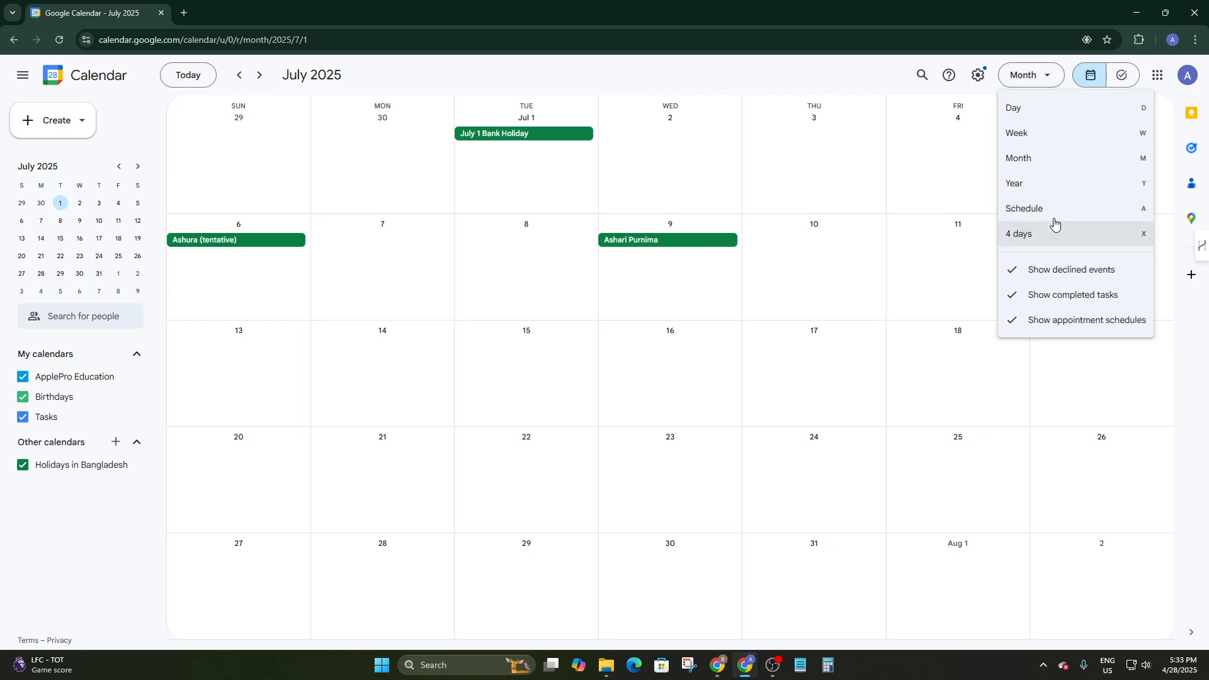
left_click(1023, 183)
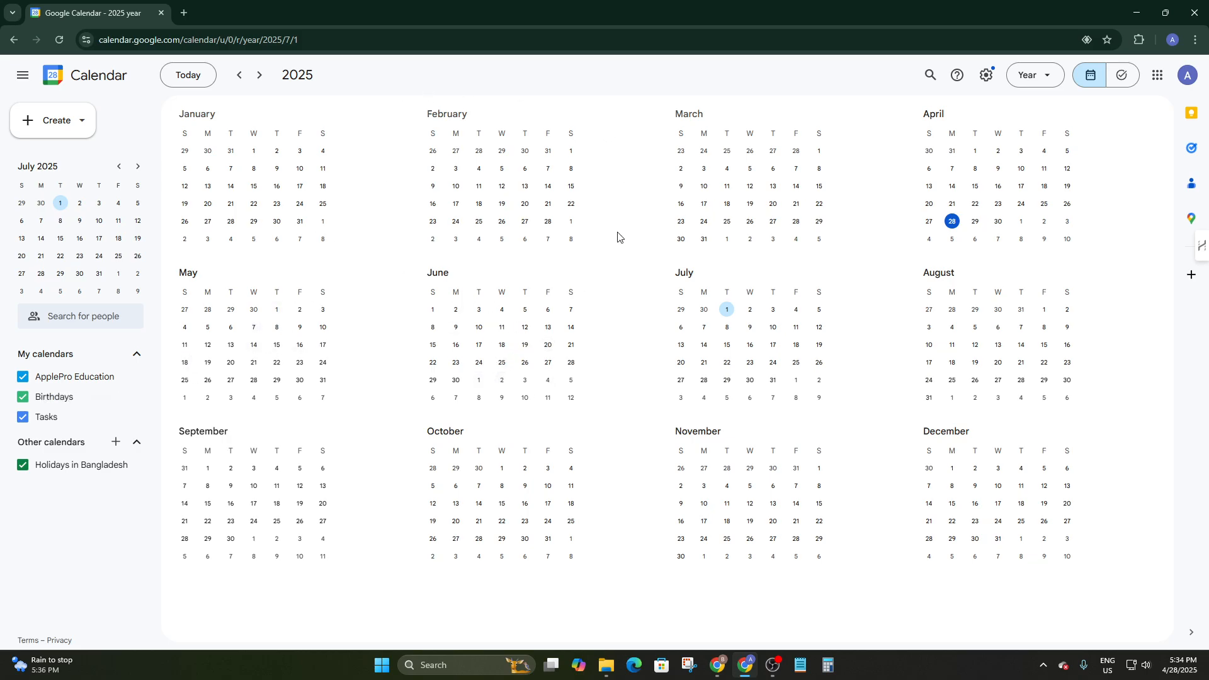
- Switch to Schedule view and look through the list of events from July 2025 onward
left_click(1046, 75)
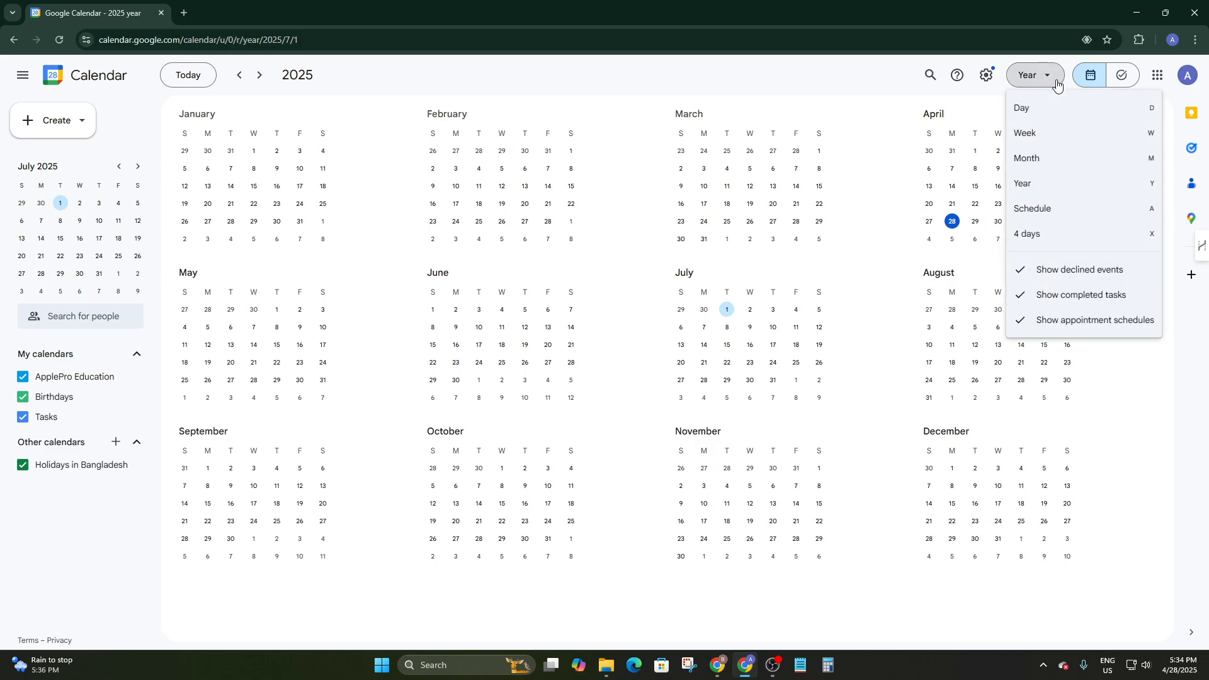
left_click(1075, 210)
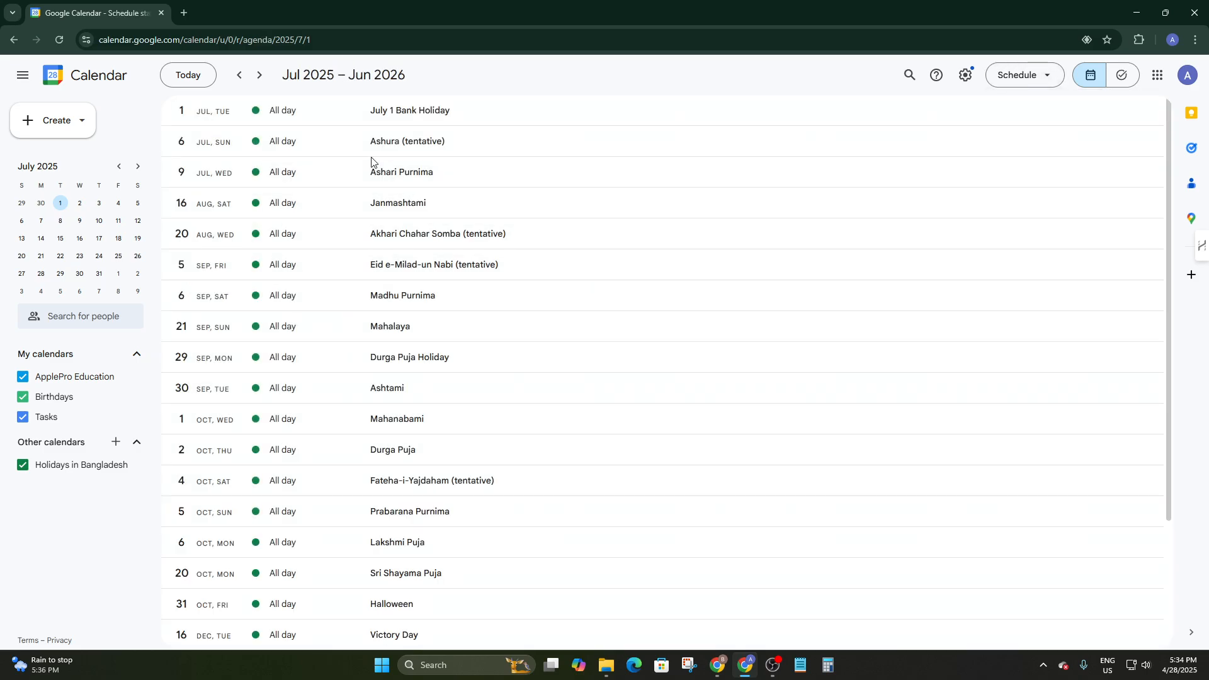
scroll(422, 189, "down", 2)
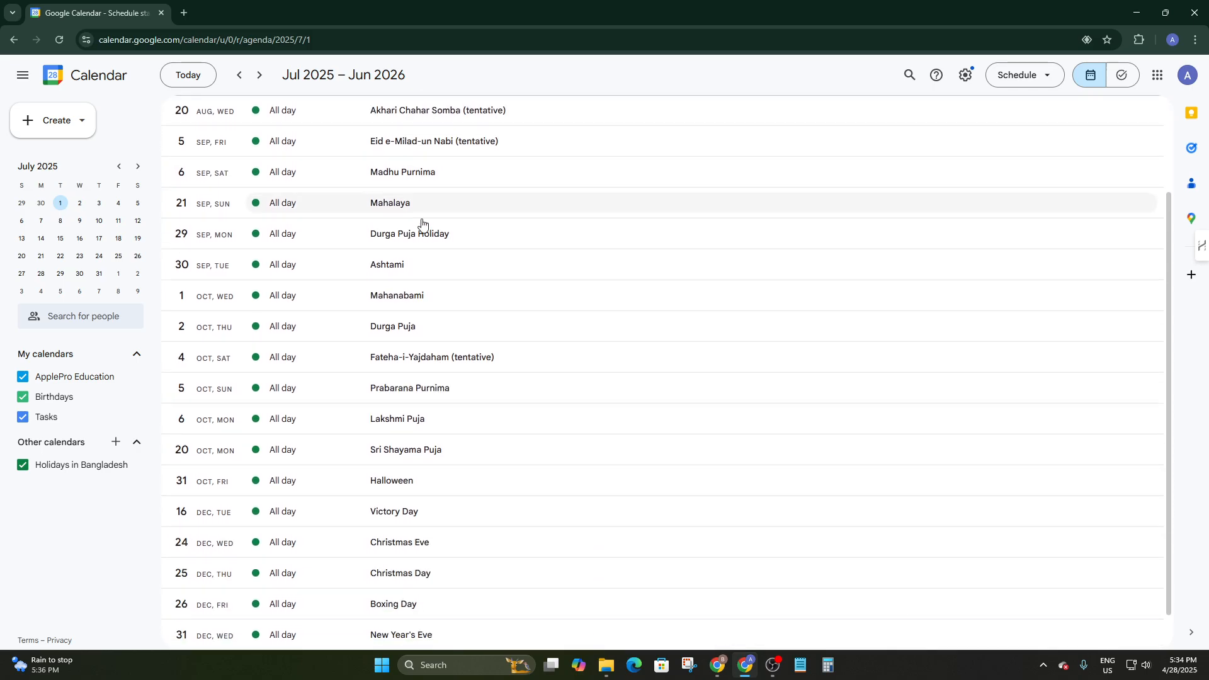
scroll(435, 271, "up", 2)
scroll(419, 277, "down", 3)
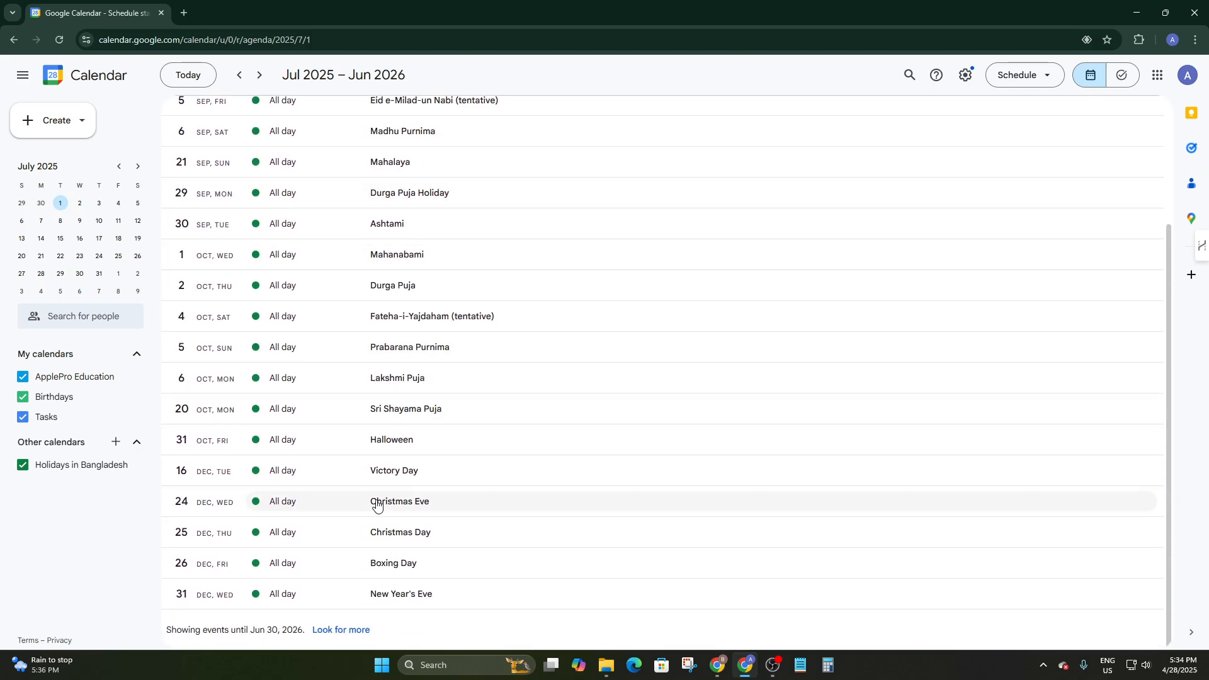
scroll(387, 459, "up", 3)
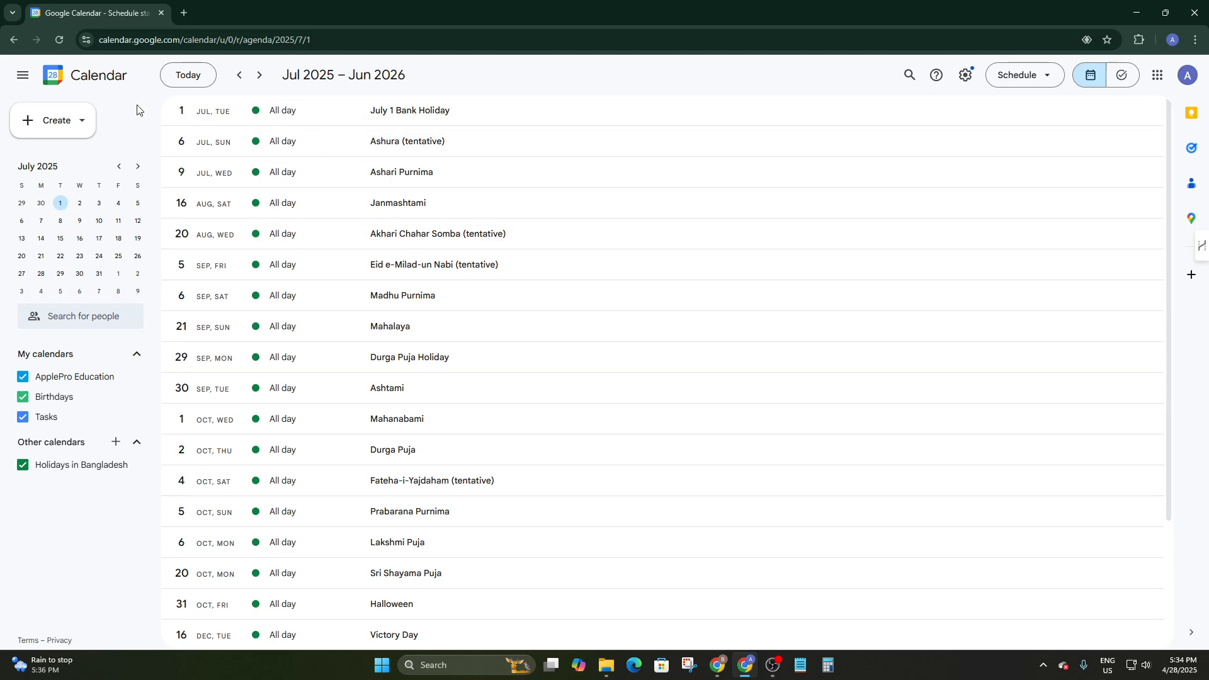
scroll(472, 184, "down", 3)
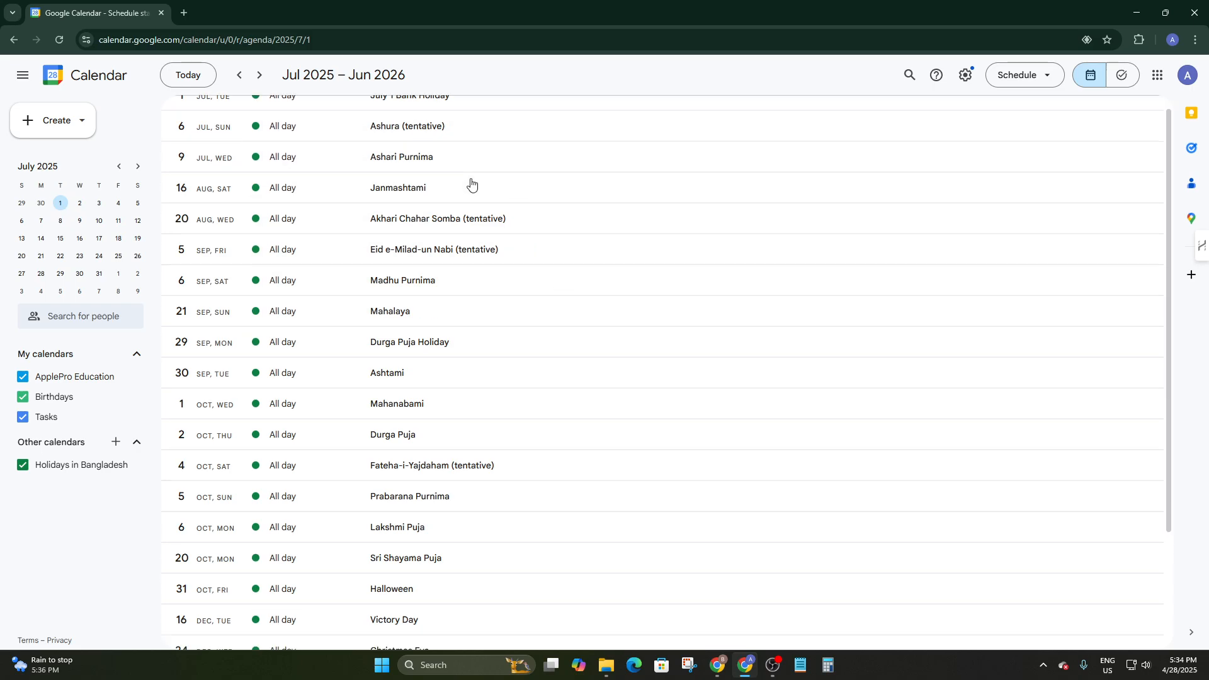
scroll(440, 472, "up", 3)
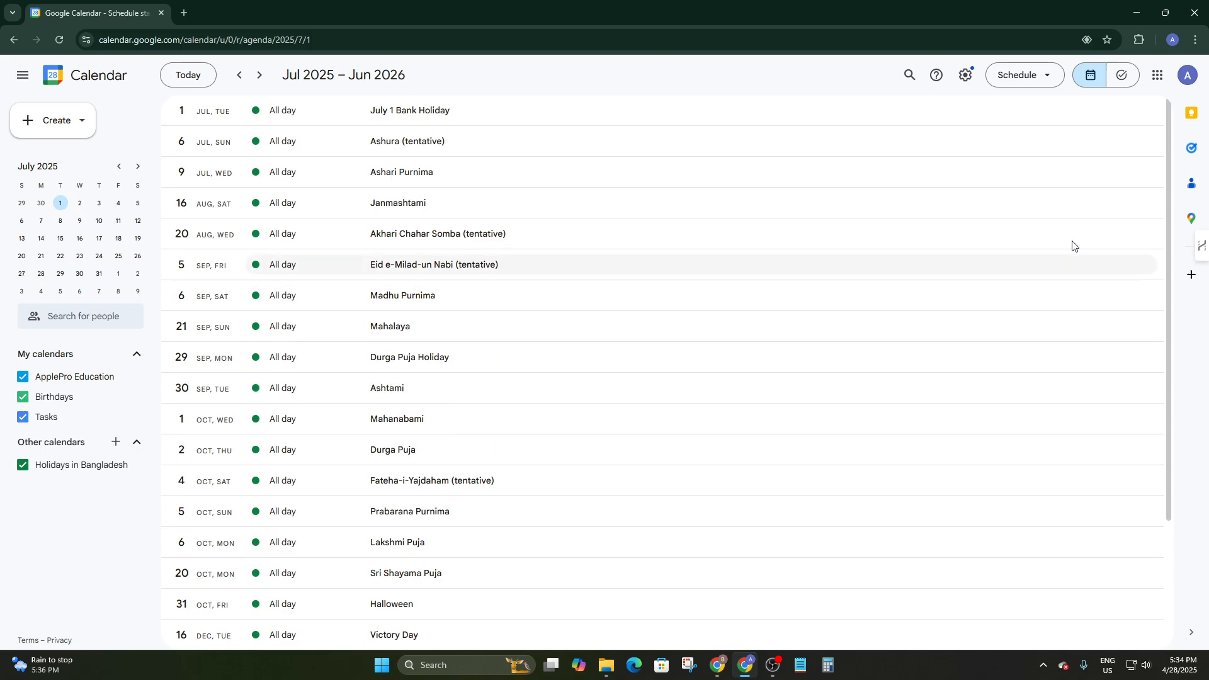
- View the 4 days layout starting July 1, and discard the blank all-day event opened from it
left_click(1030, 86)
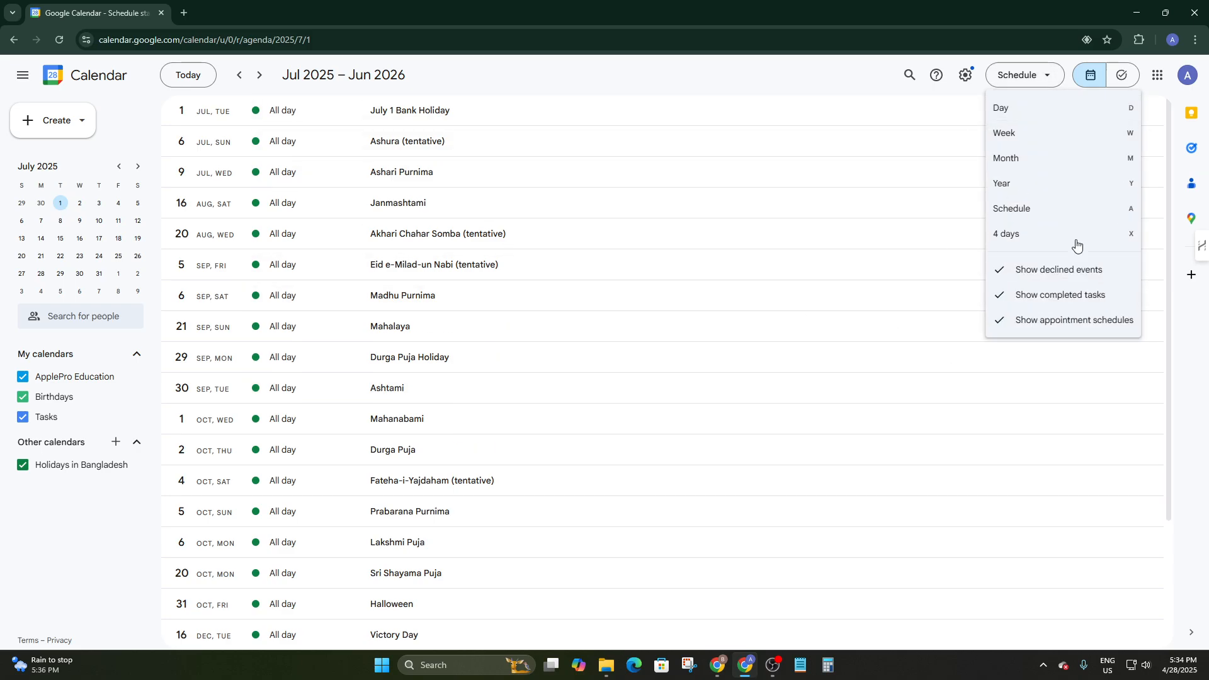
left_click(1047, 234)
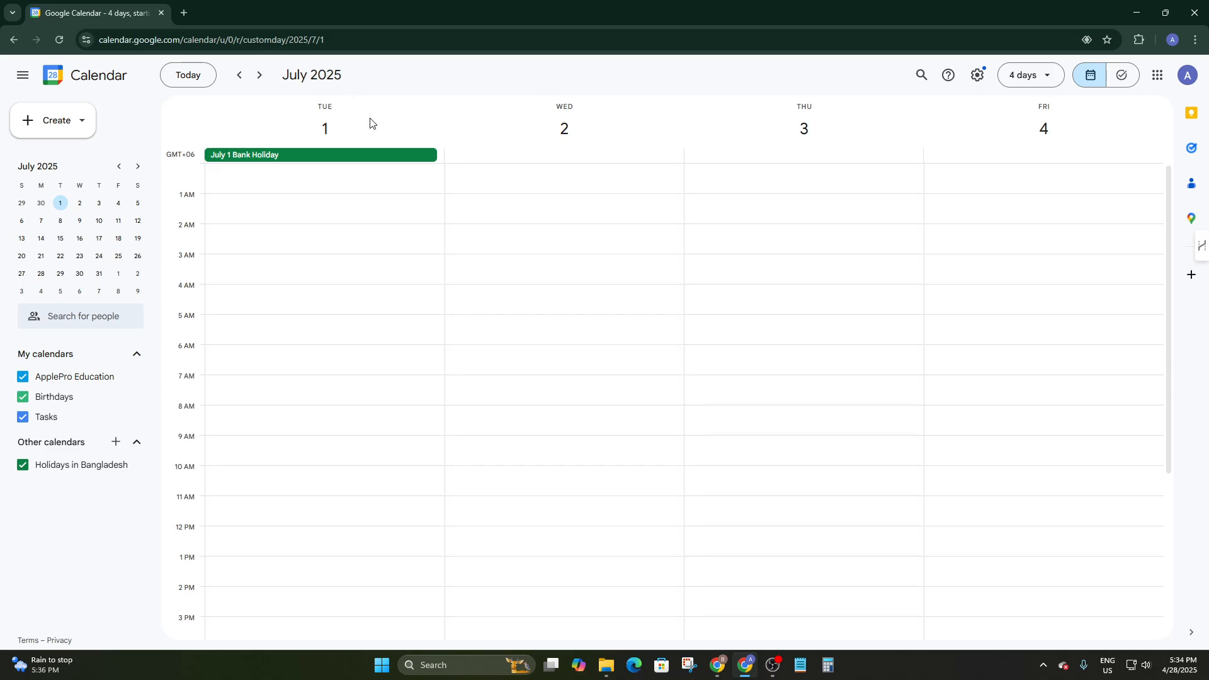
mouse_move(273, 110)
left_mouse_down()
mouse_move(1071, 122)
mouse_move(456, 84)
mouse_move(271, 102)
mouse_move(269, 112)
left_mouse_up()
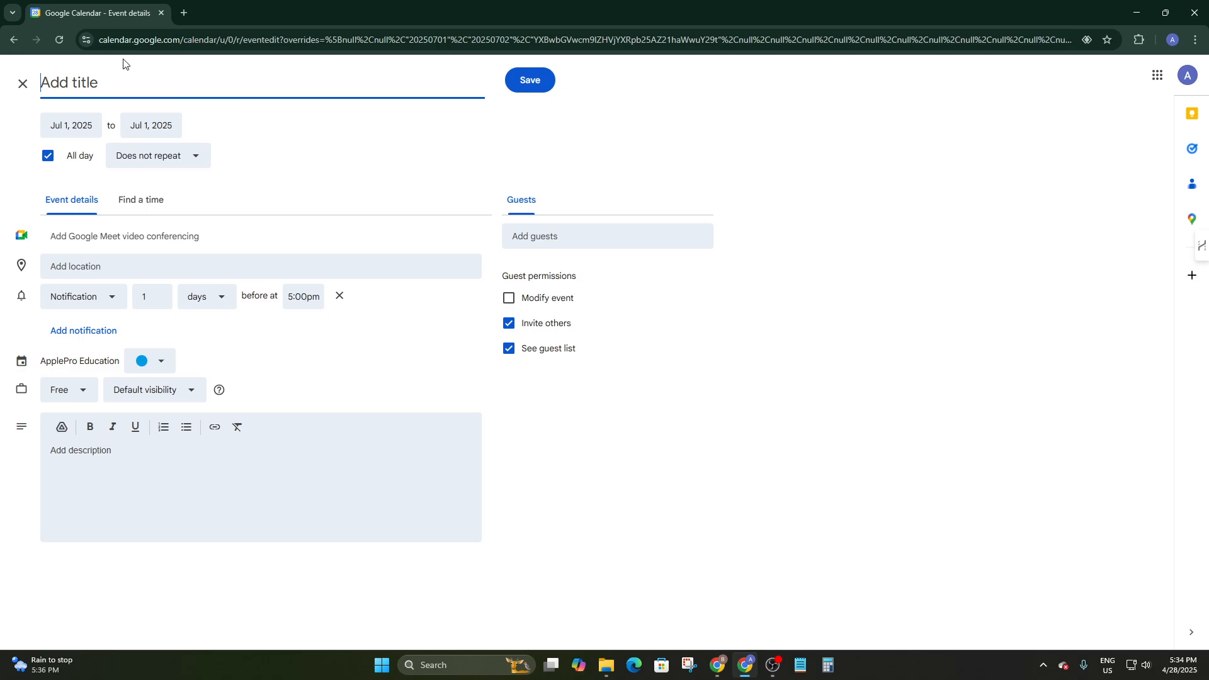
left_click(15, 74)
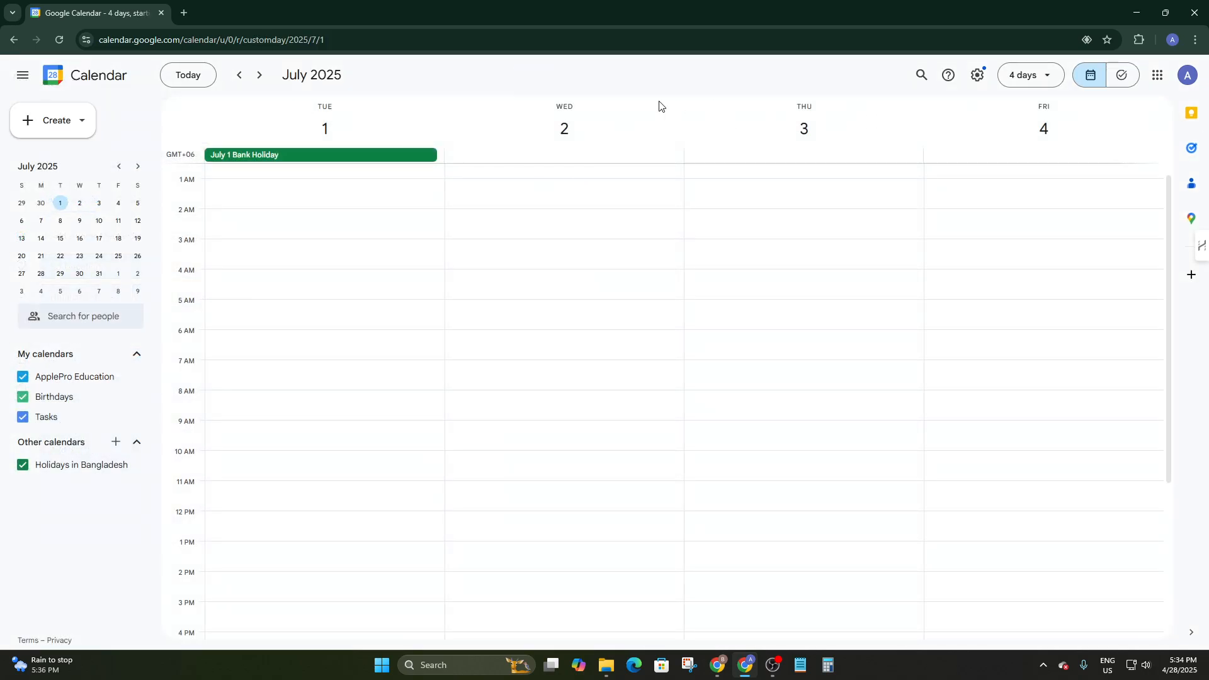
- Switch to Day view and go back to June 28, 2025
left_click(1031, 74)
left_click(1037, 108)
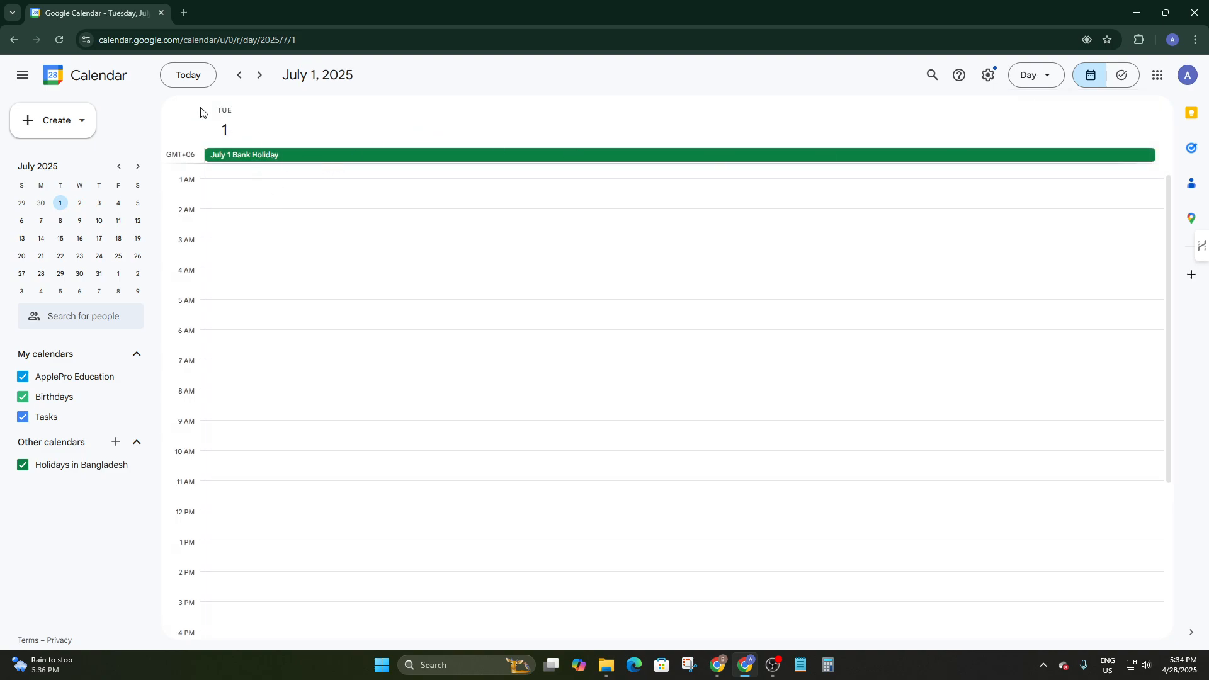
left_click(240, 75)
left_click(241, 76)
left_click(241, 76)
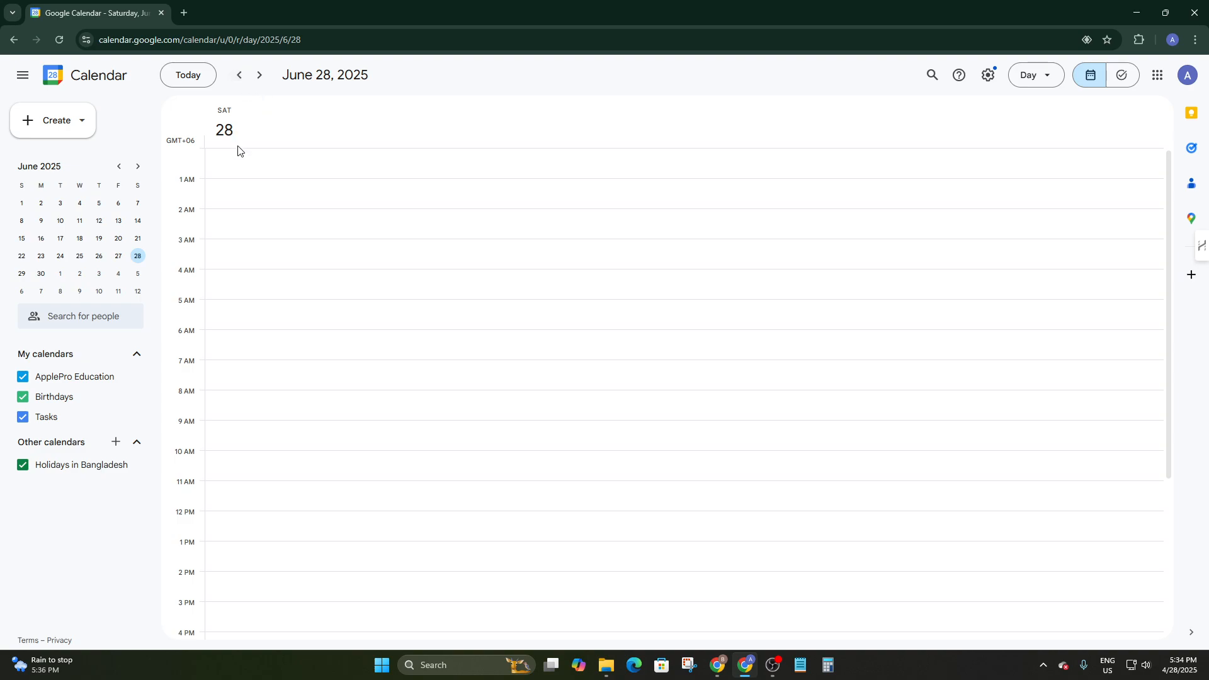
- Start a 7:00am to 8:00am event on June 28 and title it "X's Birthday Party"
left_click(233, 177)
left_click(273, 162)
scroll(280, 309, "down", 3)
scroll(228, 274, "up", 3)
scroll(202, 397, "down", 7)
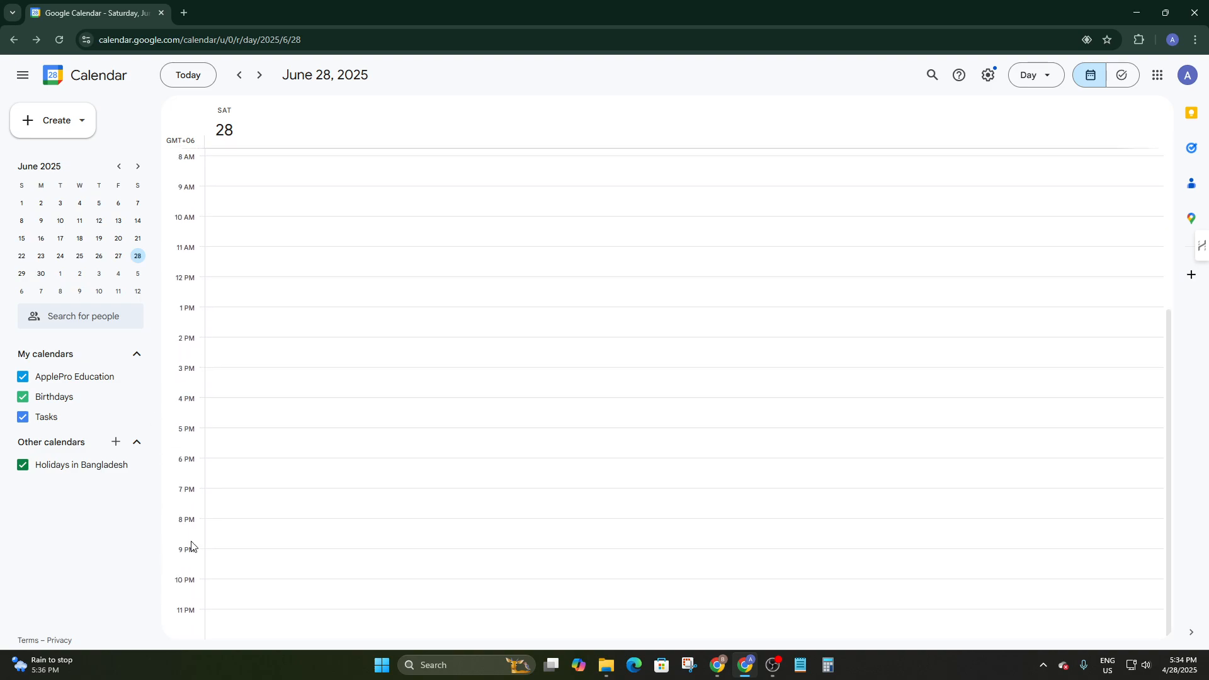
scroll(227, 479, "up", 7)
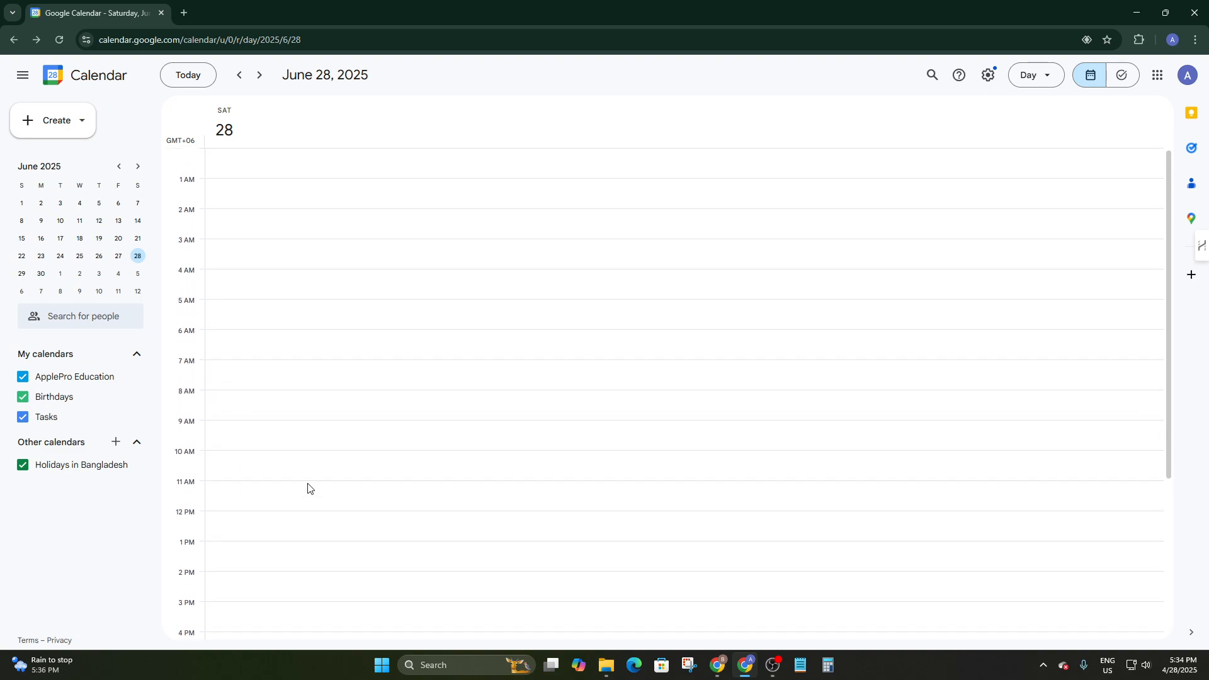
left_click(242, 374)
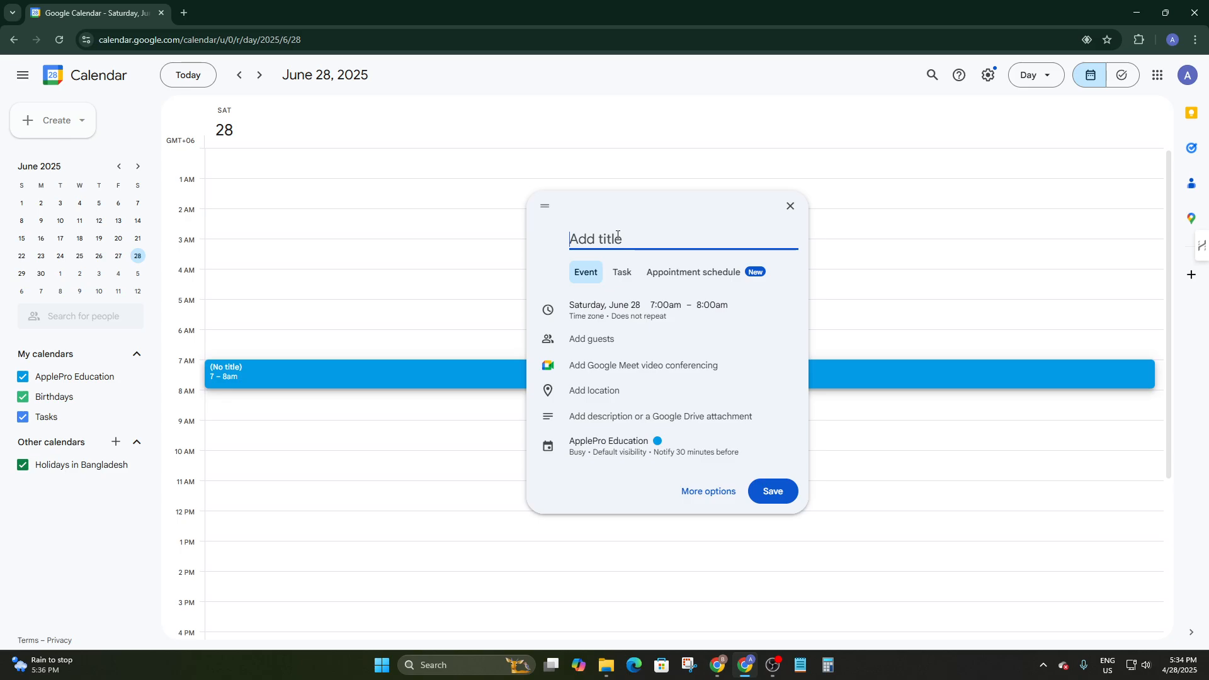
type("X's Birthday Party")
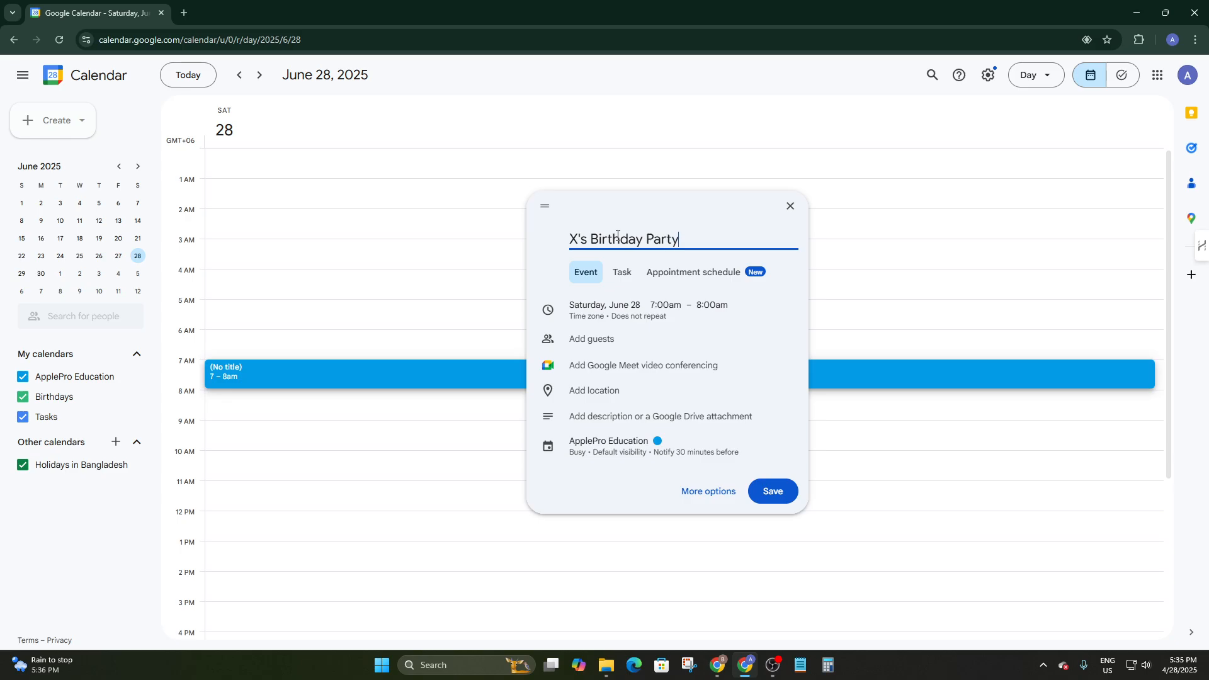
- Save the birthday party event and switch the calendar to Week view
left_click(772, 501)
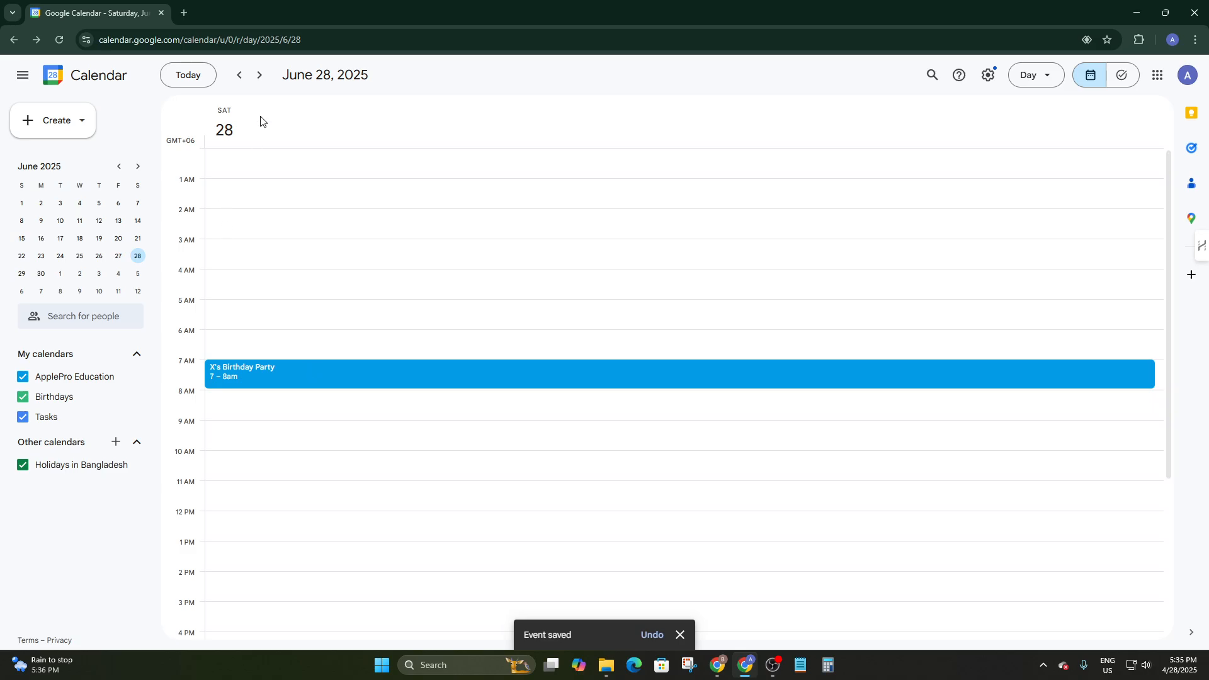
left_click(1027, 74)
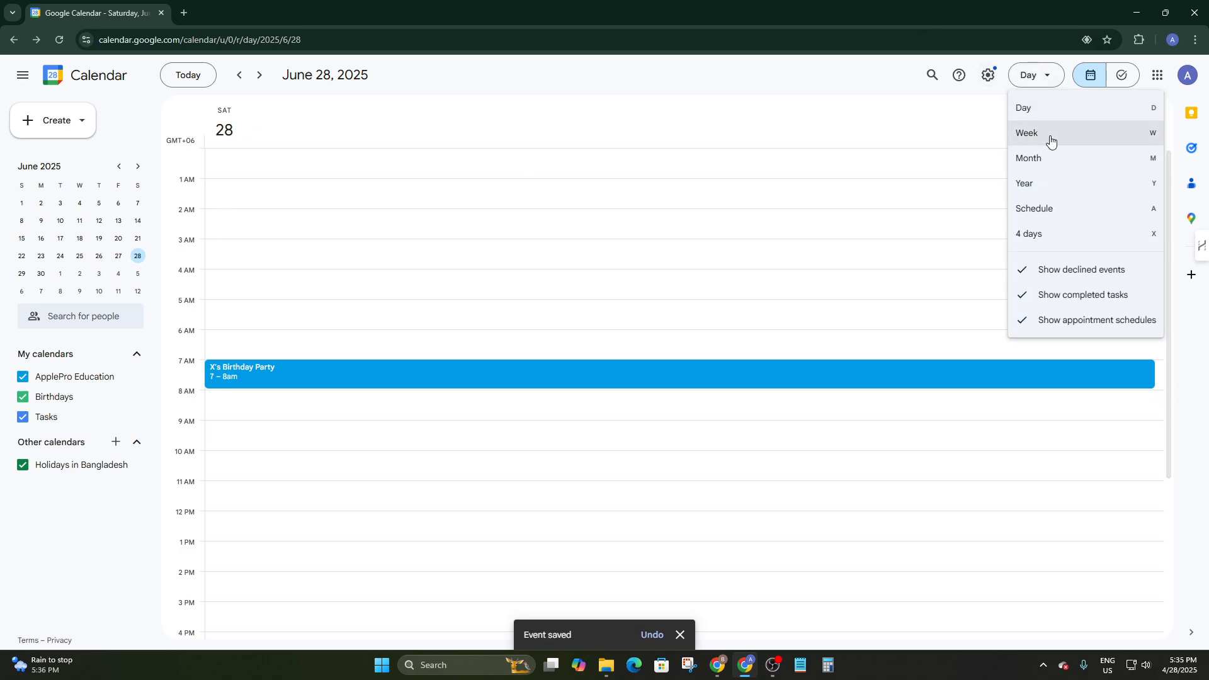
left_click(1047, 135)
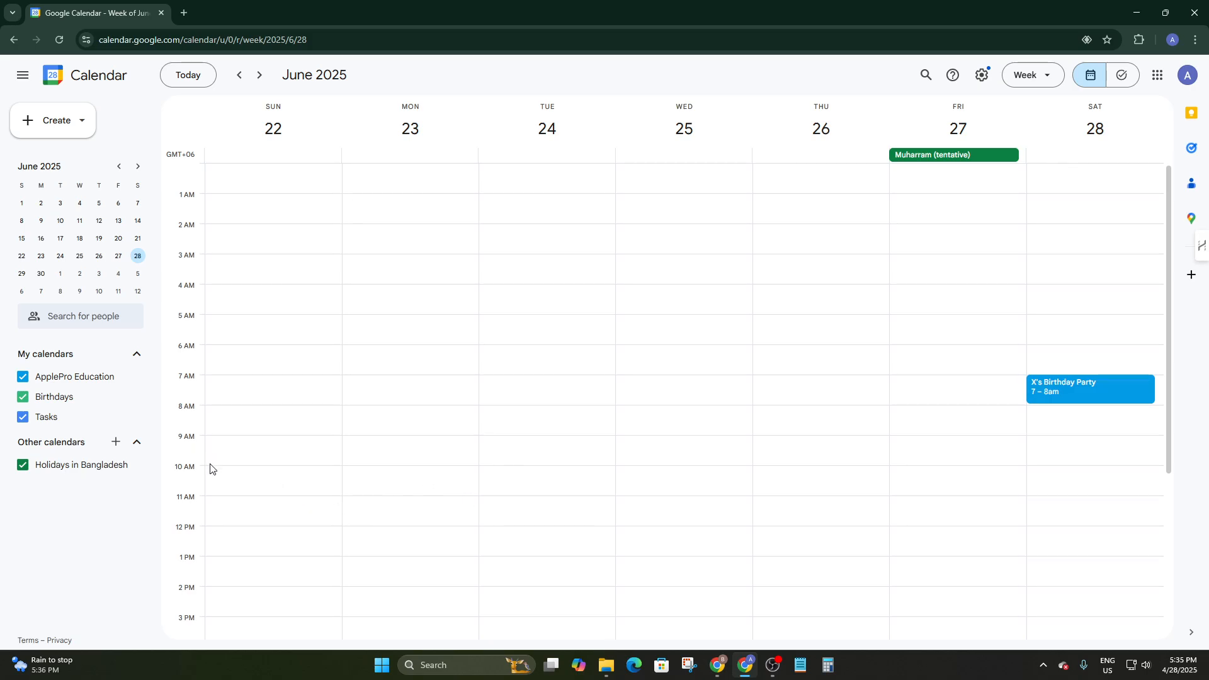
- Create and save an event titled "Office" on Monday, June 23 from 10:00am to 11:00am
left_click(441, 482)
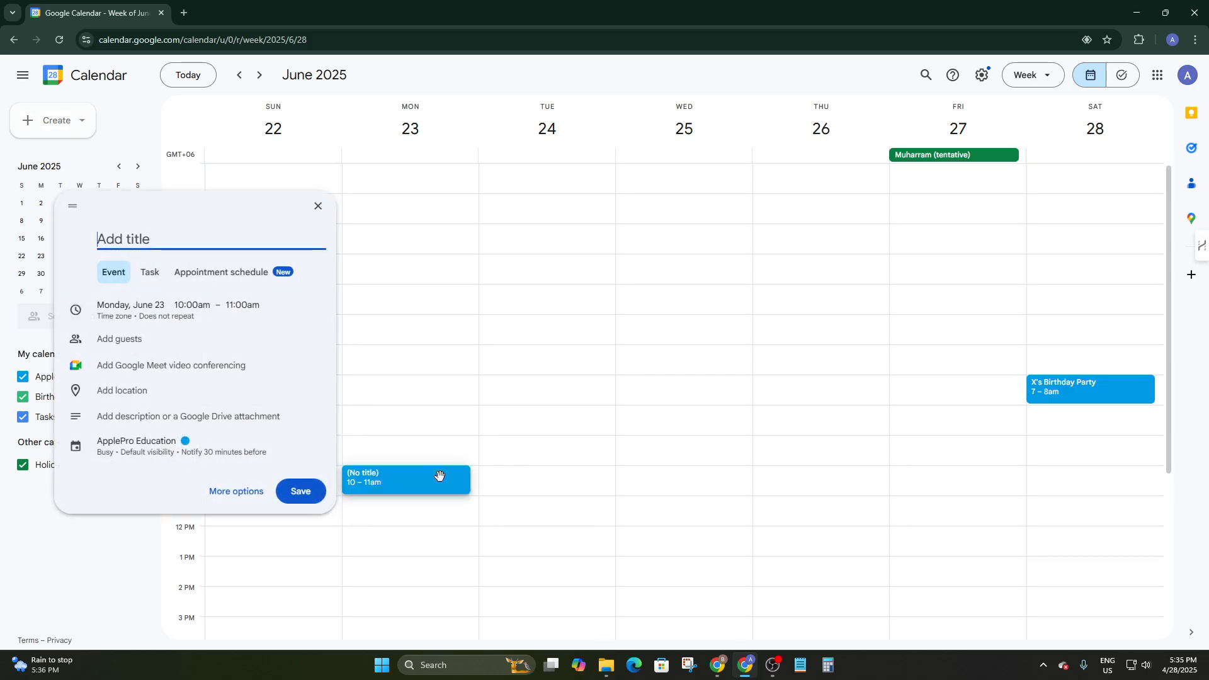
left_click(139, 233)
type("Office")
left_click(300, 491)
left_click(560, 489)
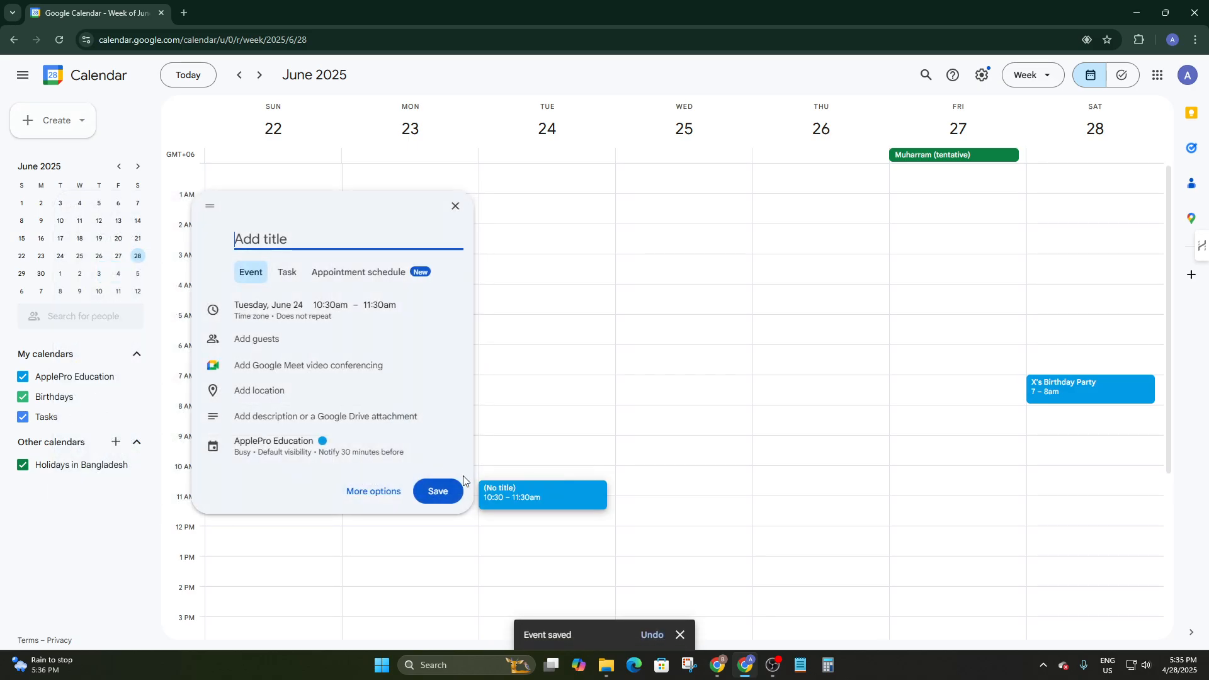
left_click(530, 473)
left_click(357, 479)
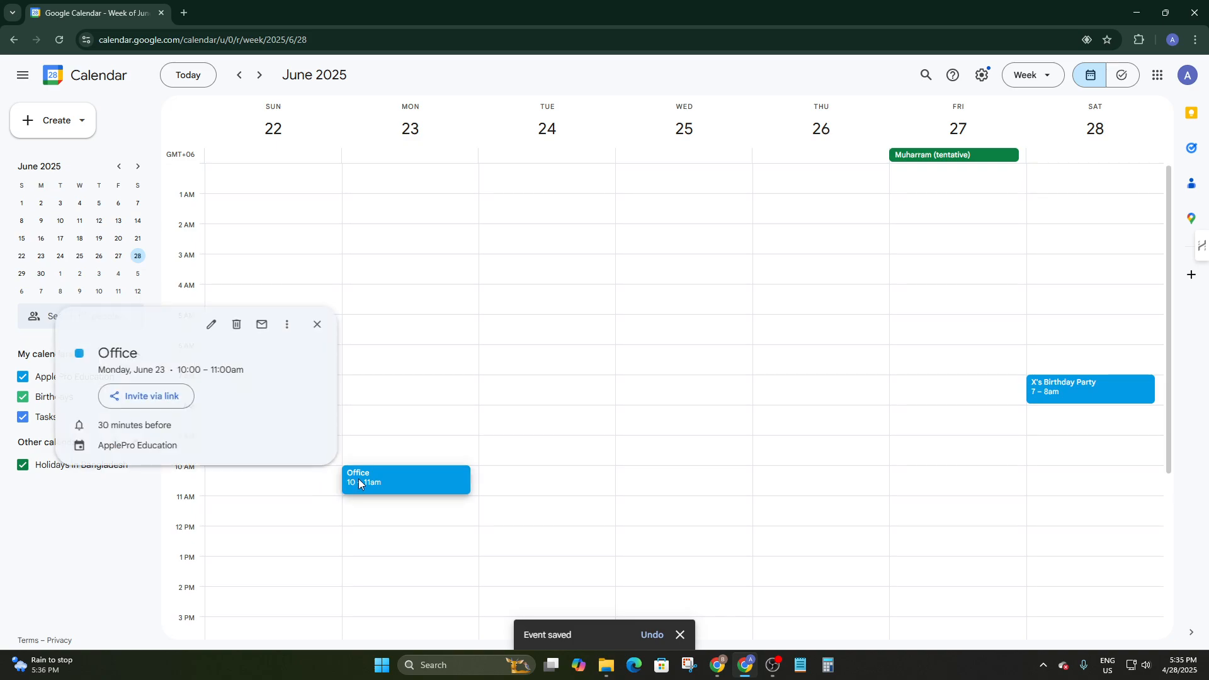
left_click(527, 496)
left_click(526, 489)
left_click(530, 480)
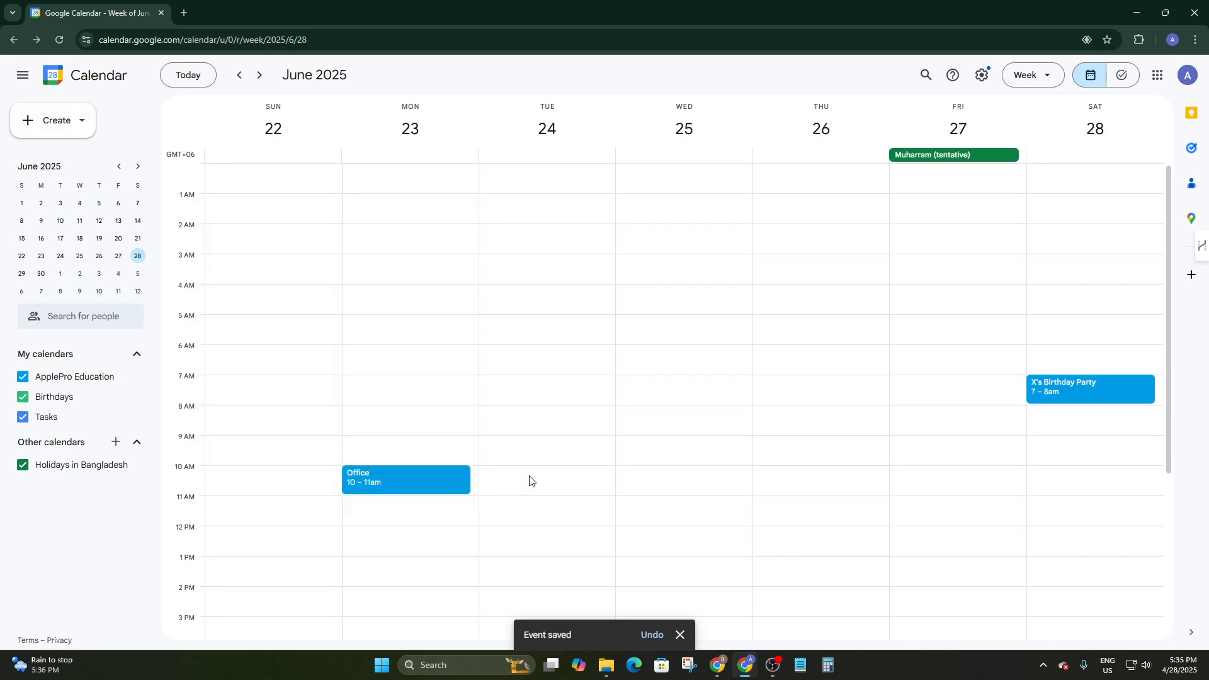
left_click(529, 480)
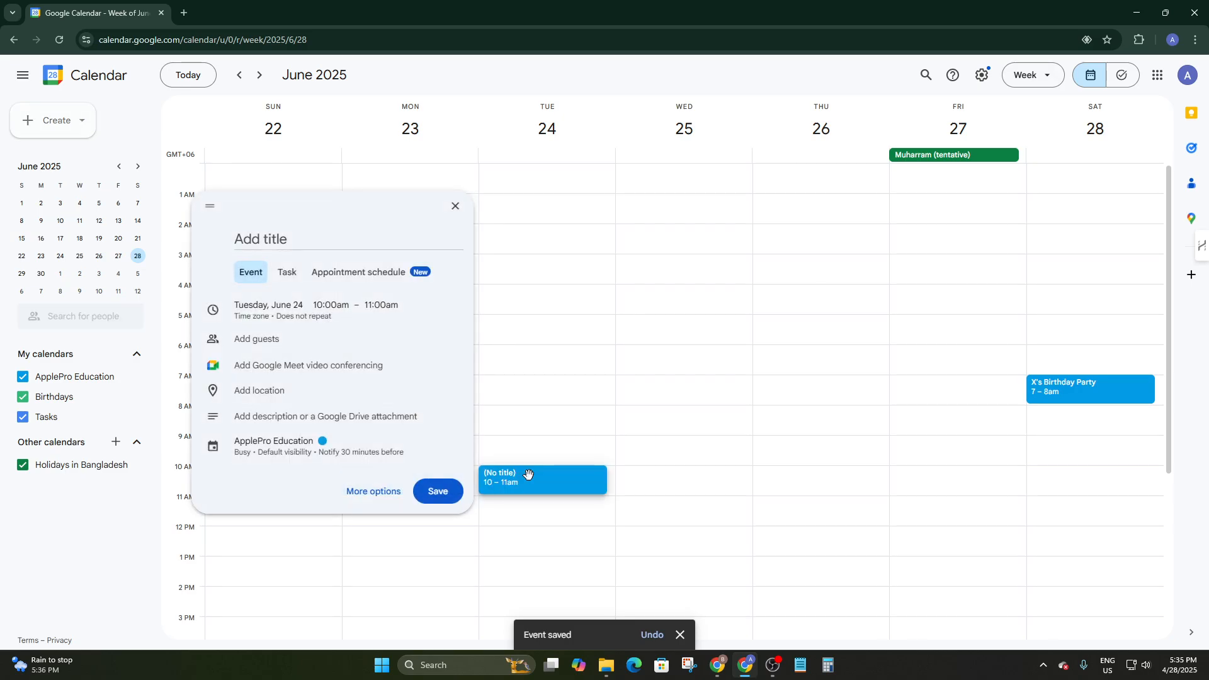
key("ctrl+v")
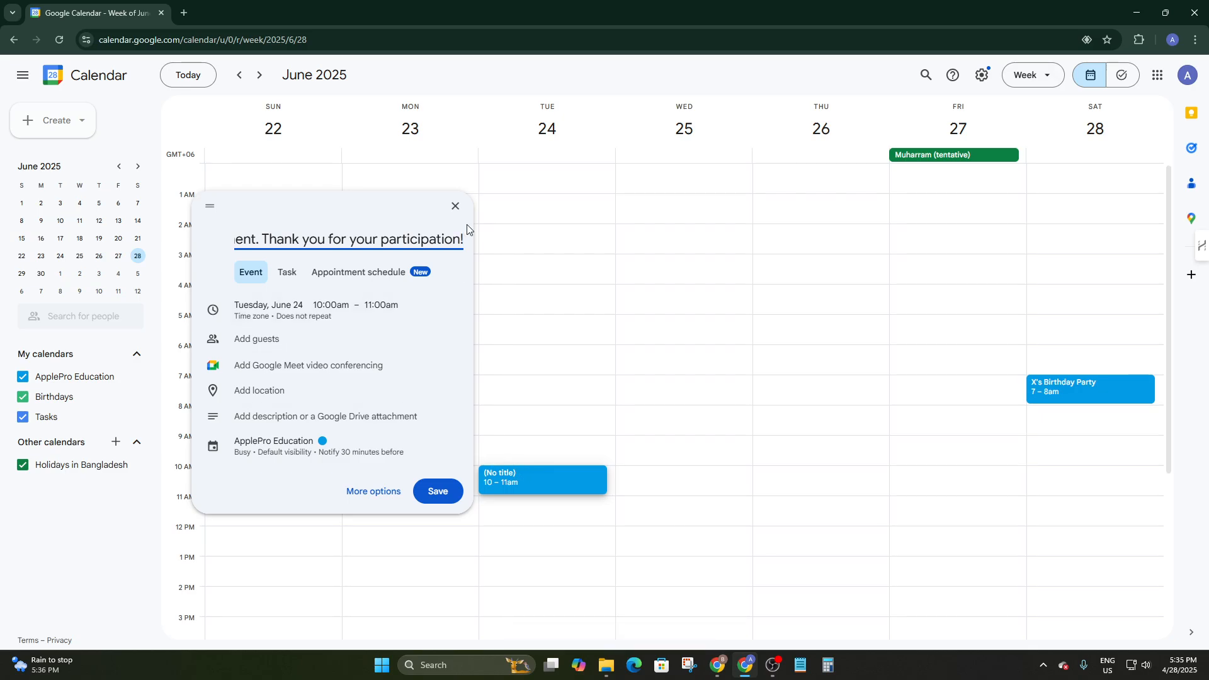
left_click(456, 206)
left_click(652, 376)
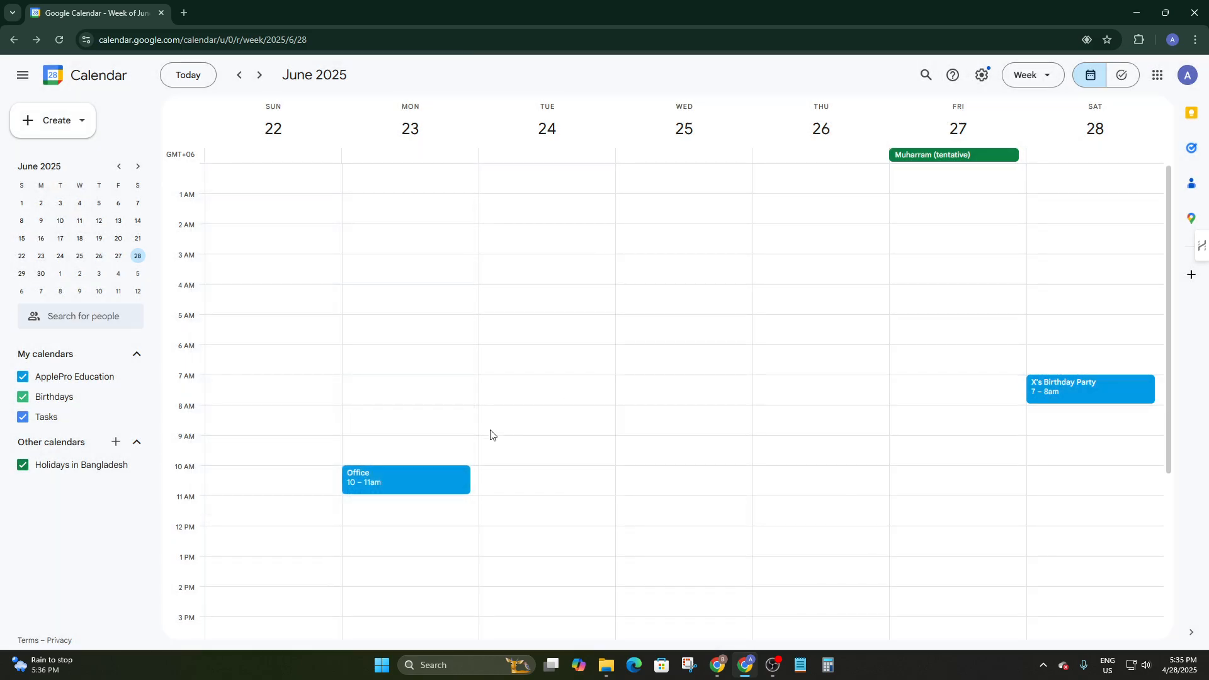
- Move the Office event from Monday, June 23 to Tuesday, June 24, keeping its 10:00am to 11:00am slot
left_click_drag(403, 473, 562, 488)
left_click(372, 475)
left_click(525, 475)
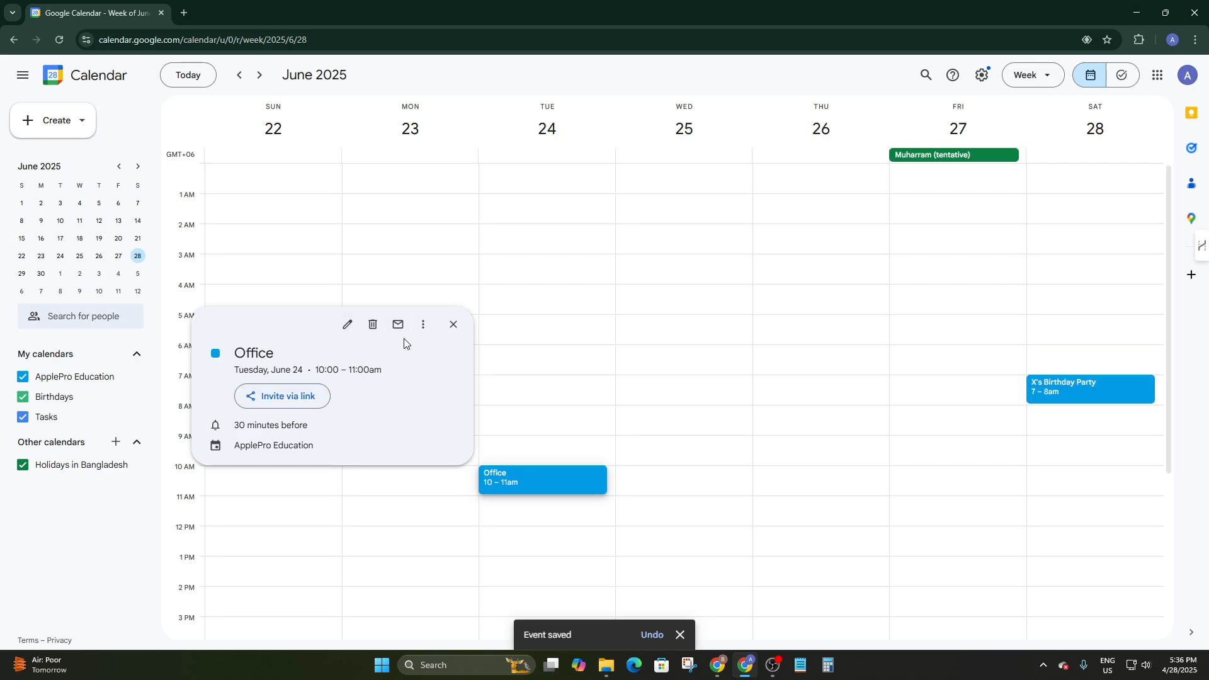
left_click(424, 325)
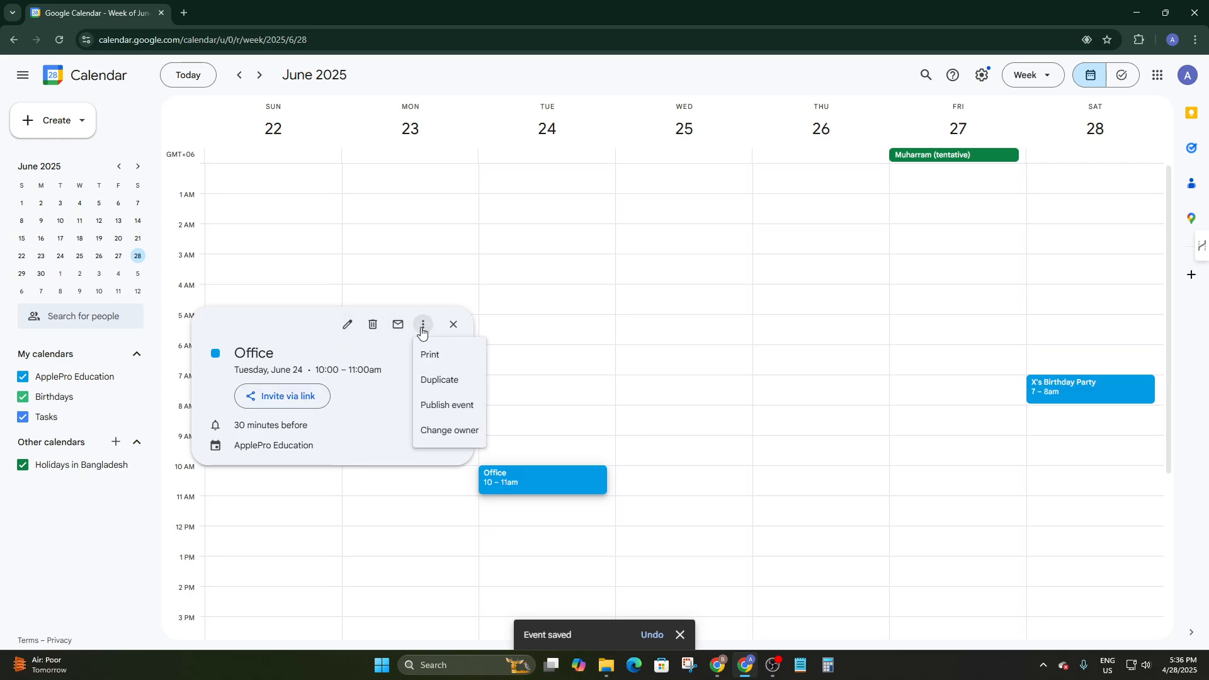
left_click(459, 395)
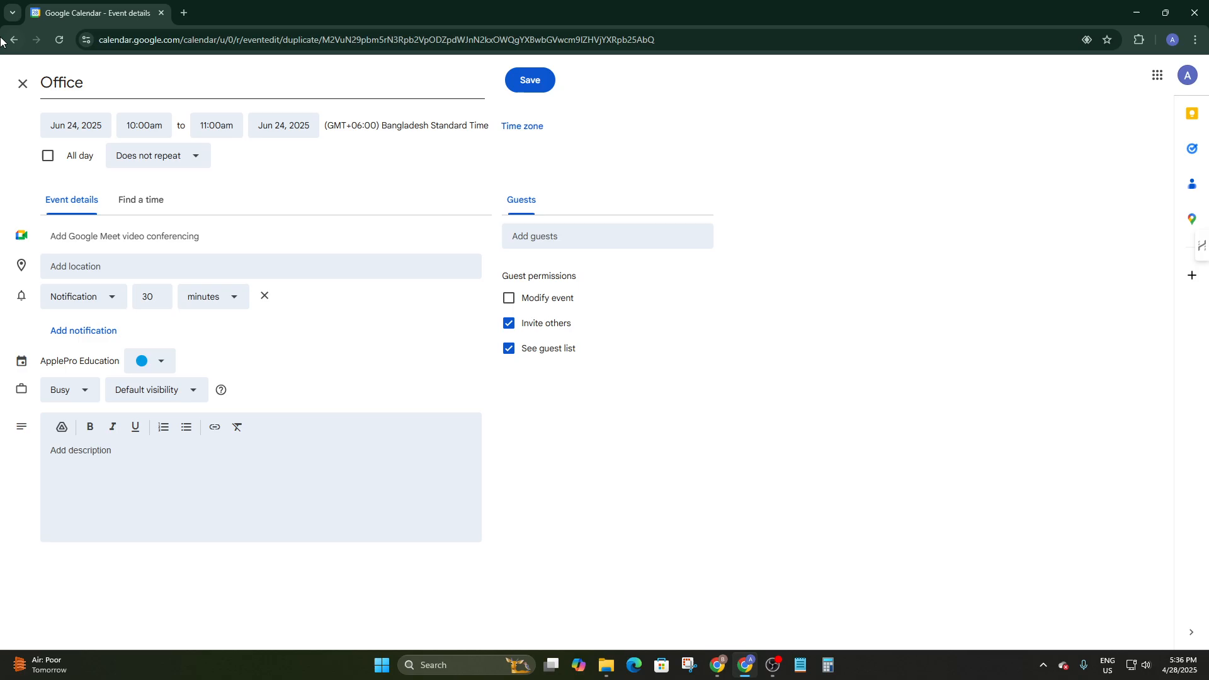
left_click(22, 83)
left_click(669, 376)
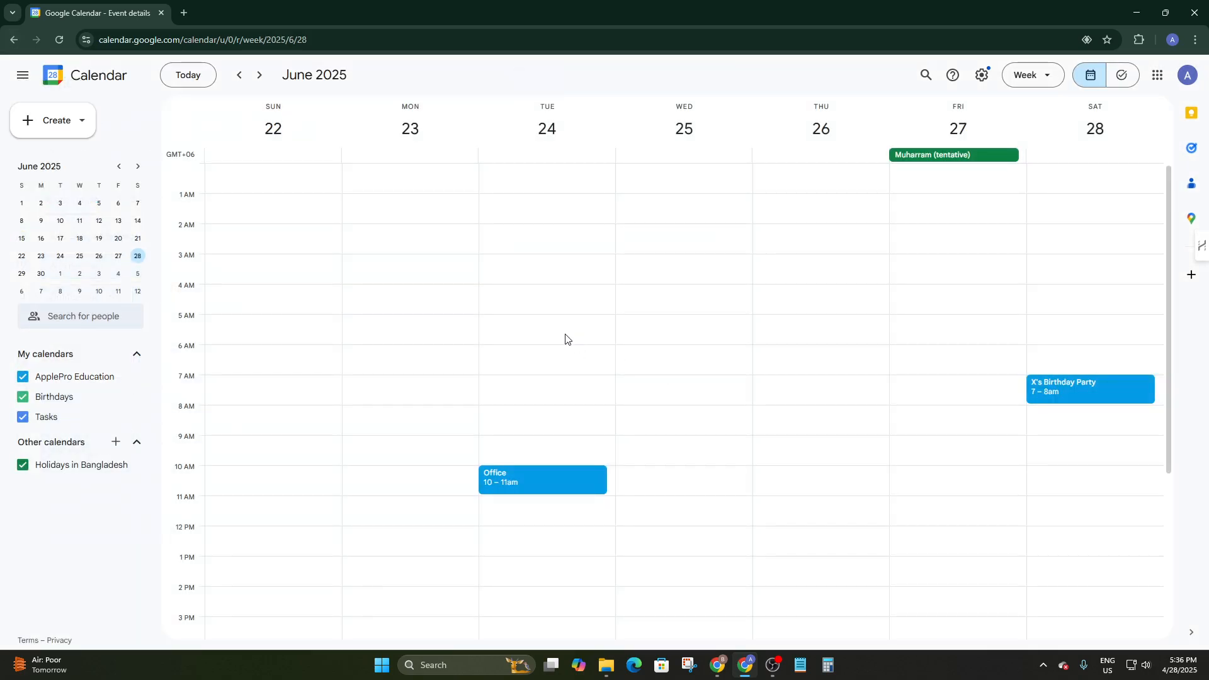
- Copy the title of Tuesday's Office event and paste it into a new event on Monday, June 23
left_click(510, 482)
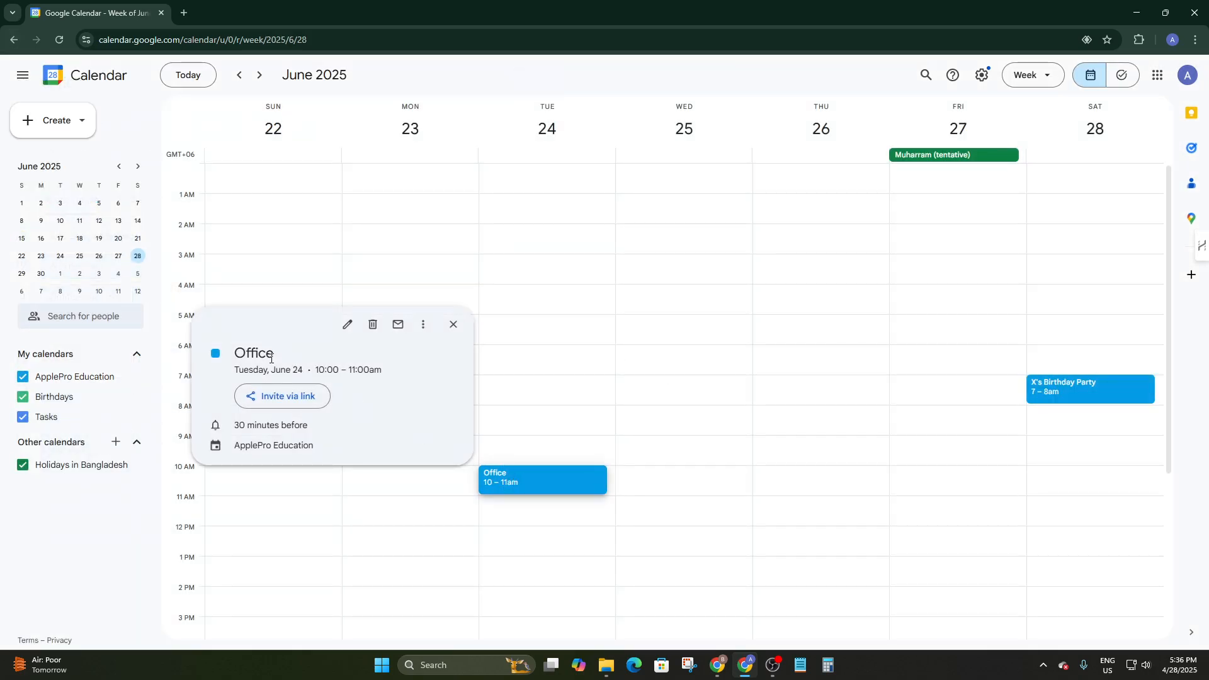
left_click_drag(276, 348, 236, 353)
key("ctrl+c")
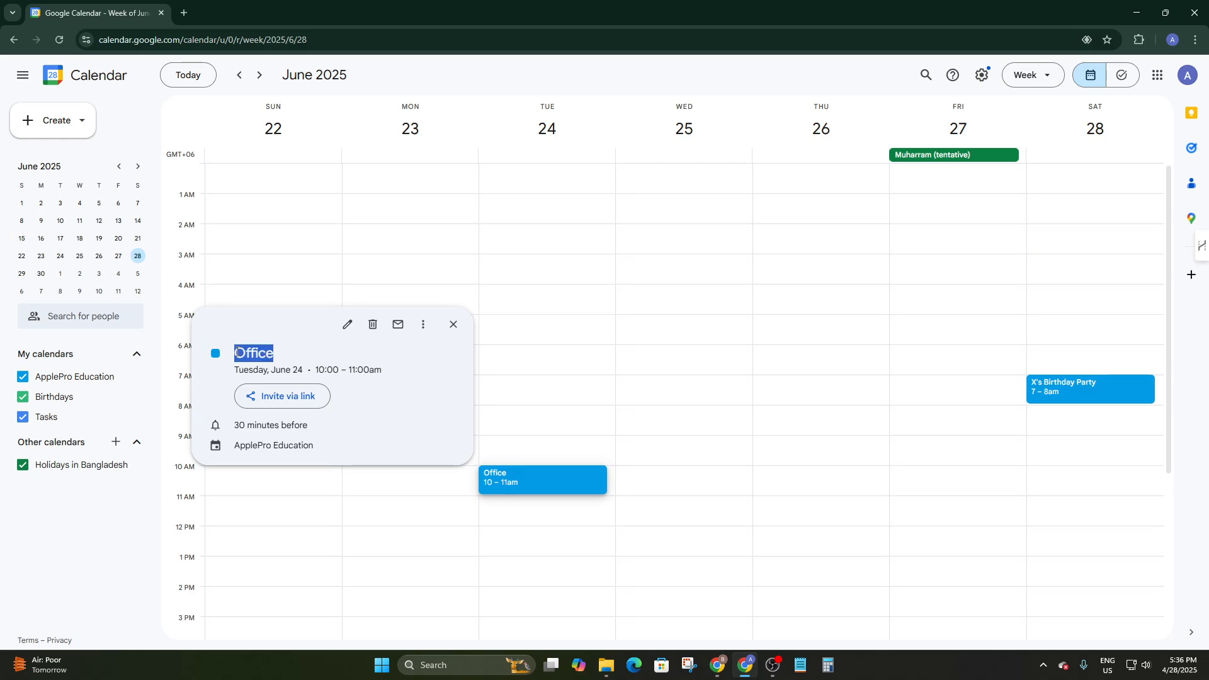
left_click(395, 495)
left_click(395, 495)
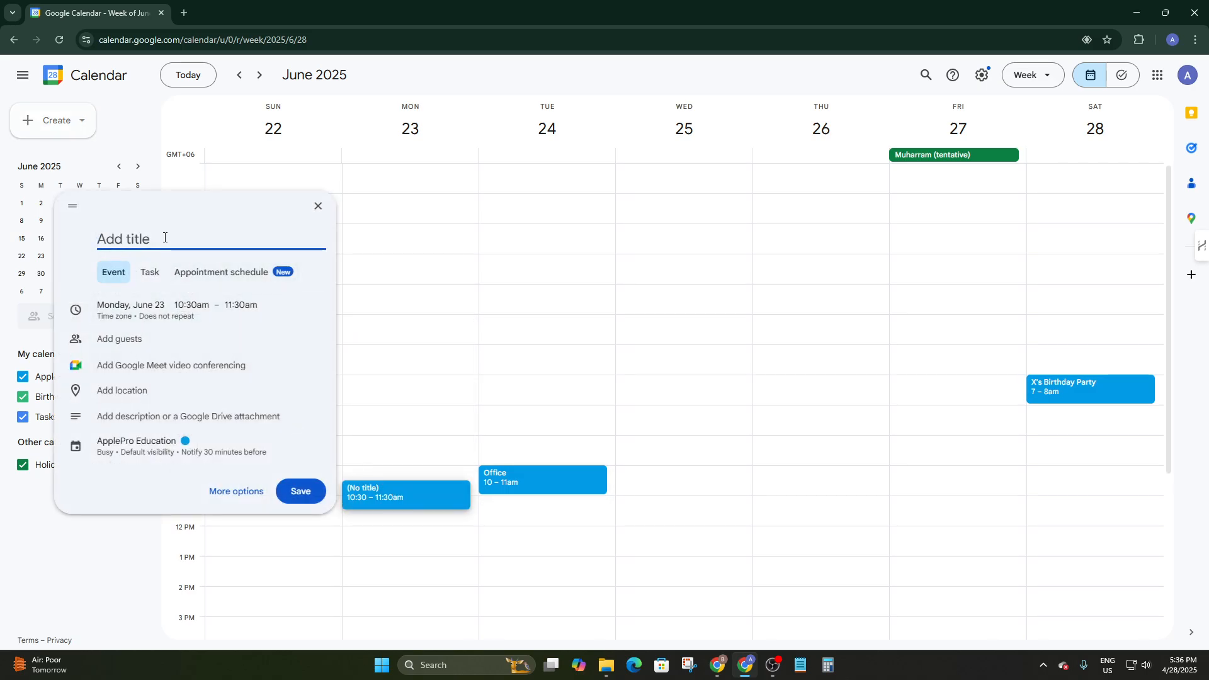
key("ctrl+v")
left_click(683, 473)
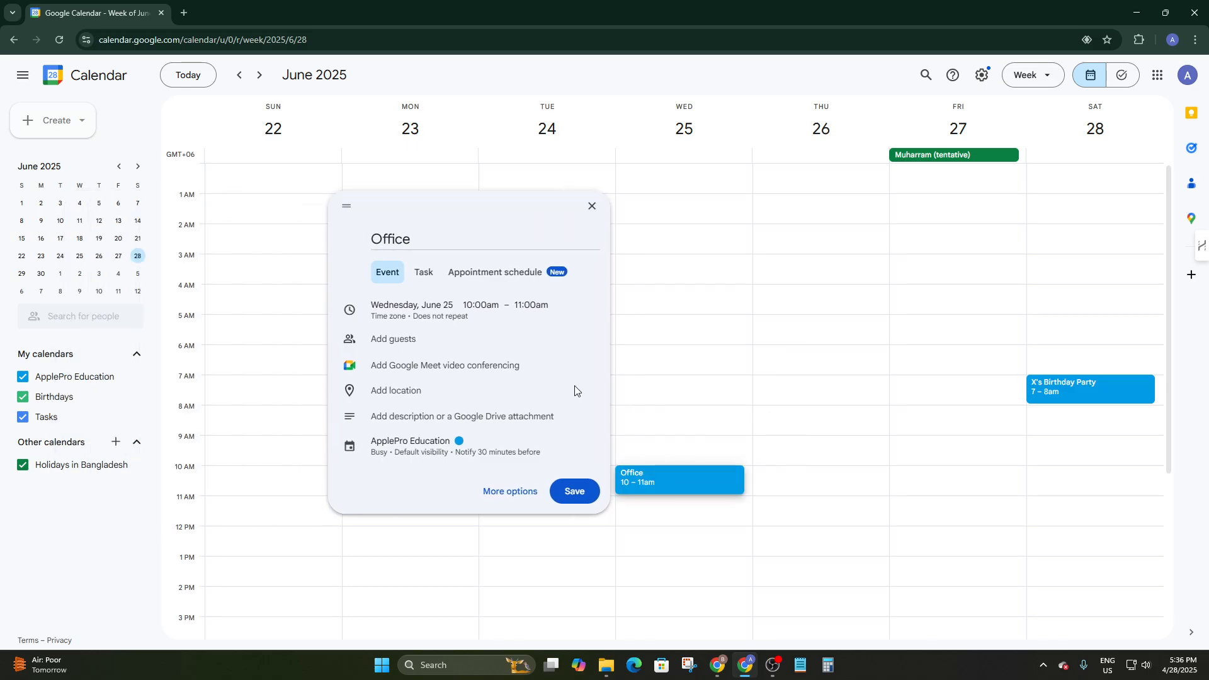
left_click(407, 235)
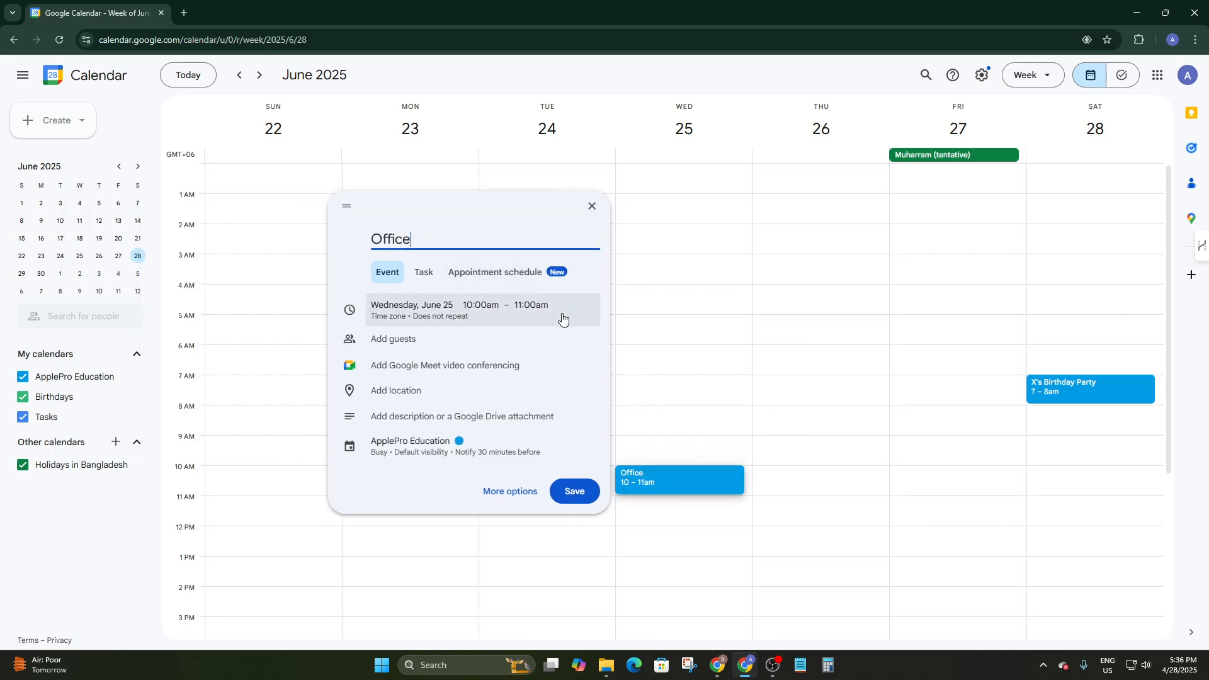
key("ctrl+v")
left_click(821, 350)
left_click_drag(799, 353, 756, 441)
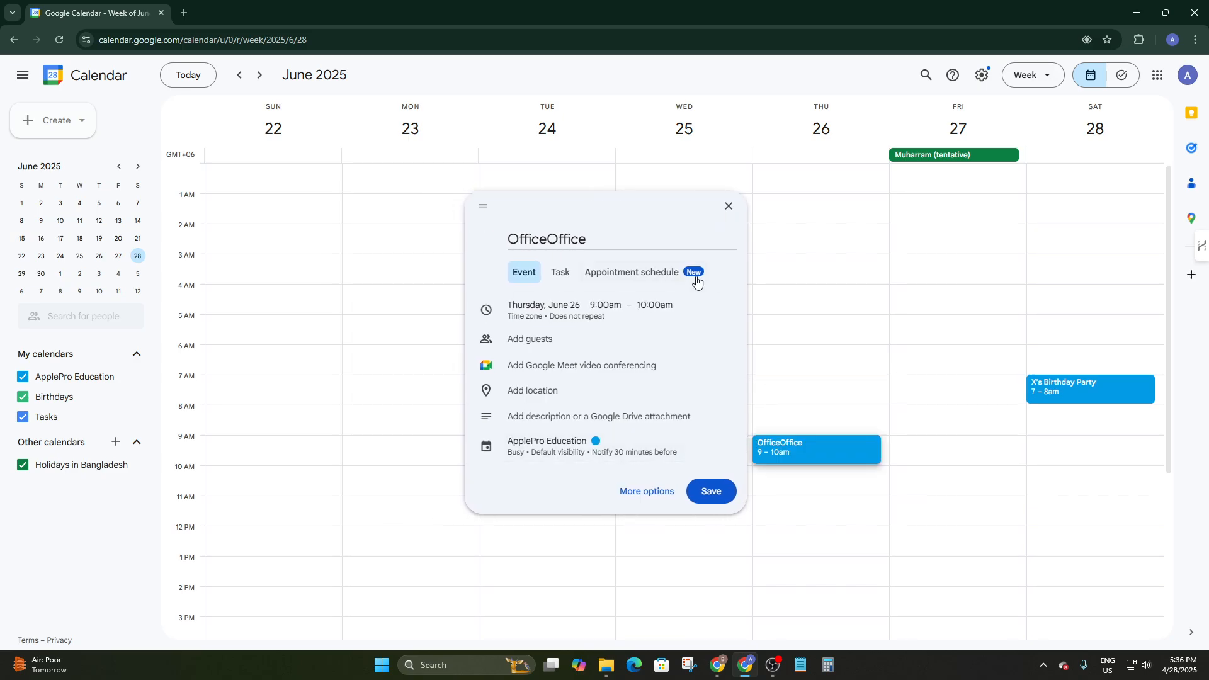
left_click(731, 189)
left_click_drag(474, 221, 416, 235)
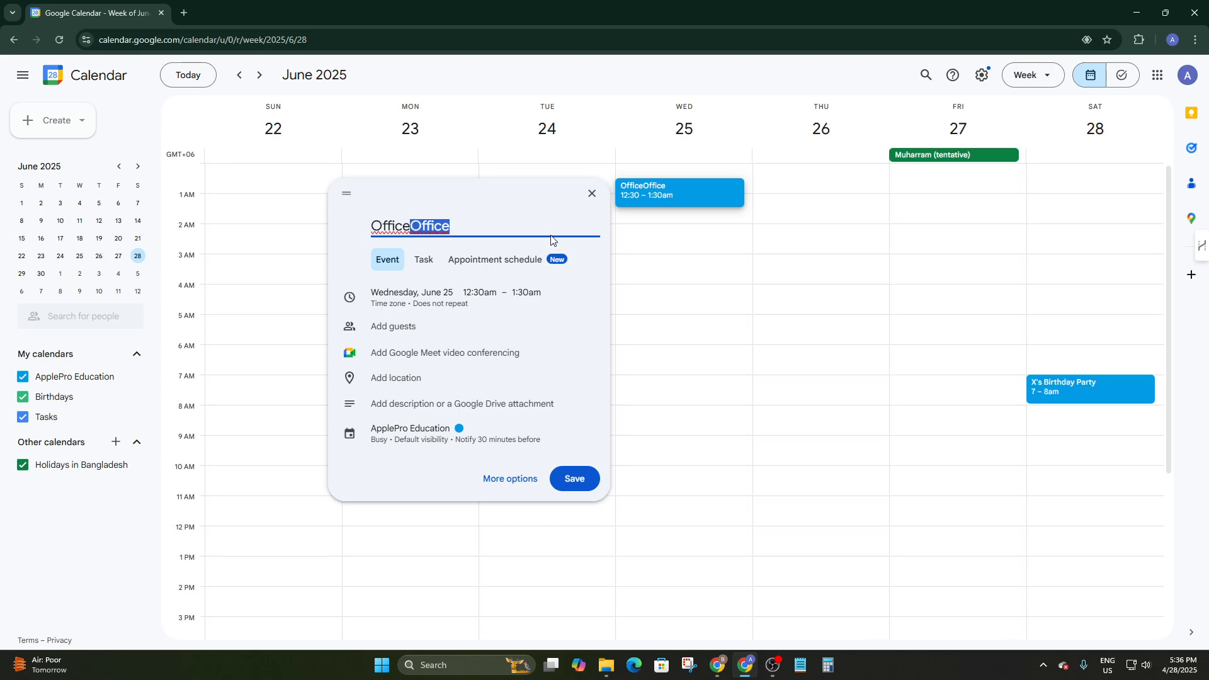
key("BackSpace")
- Place the Office draft on Monday, June 23, set it to 10:00am to 11:00am, and save it
left_click_drag(546, 513, 511, 496)
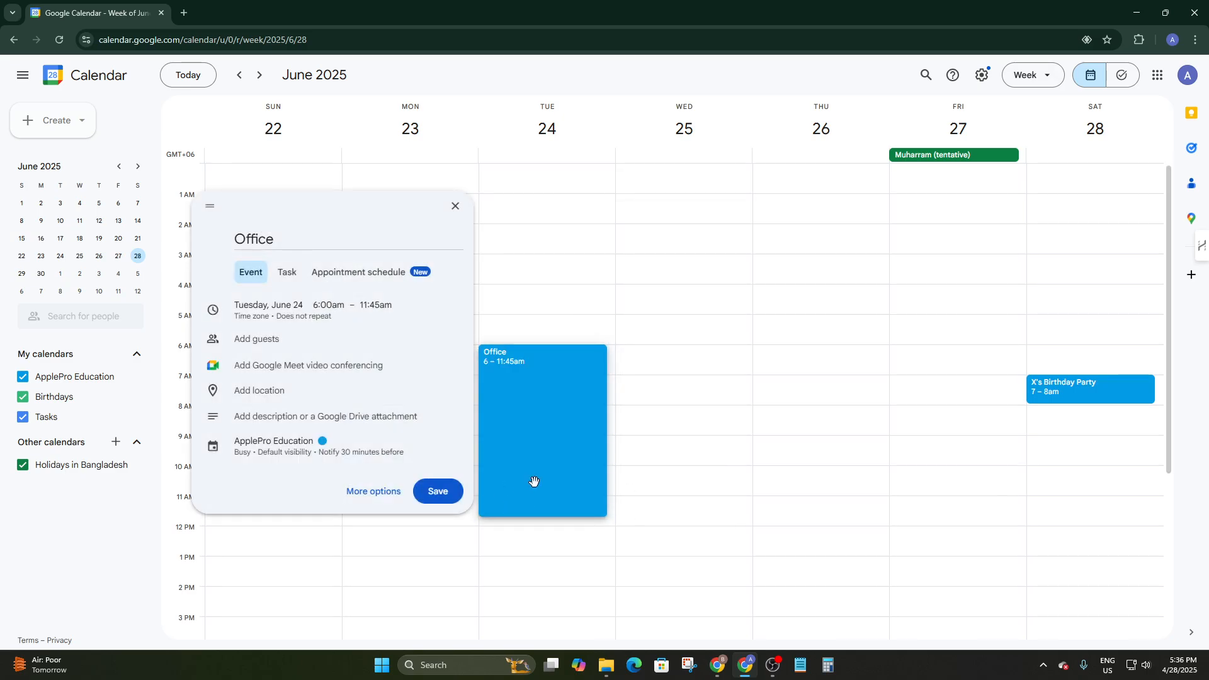
left_click(457, 524)
left_click(437, 474)
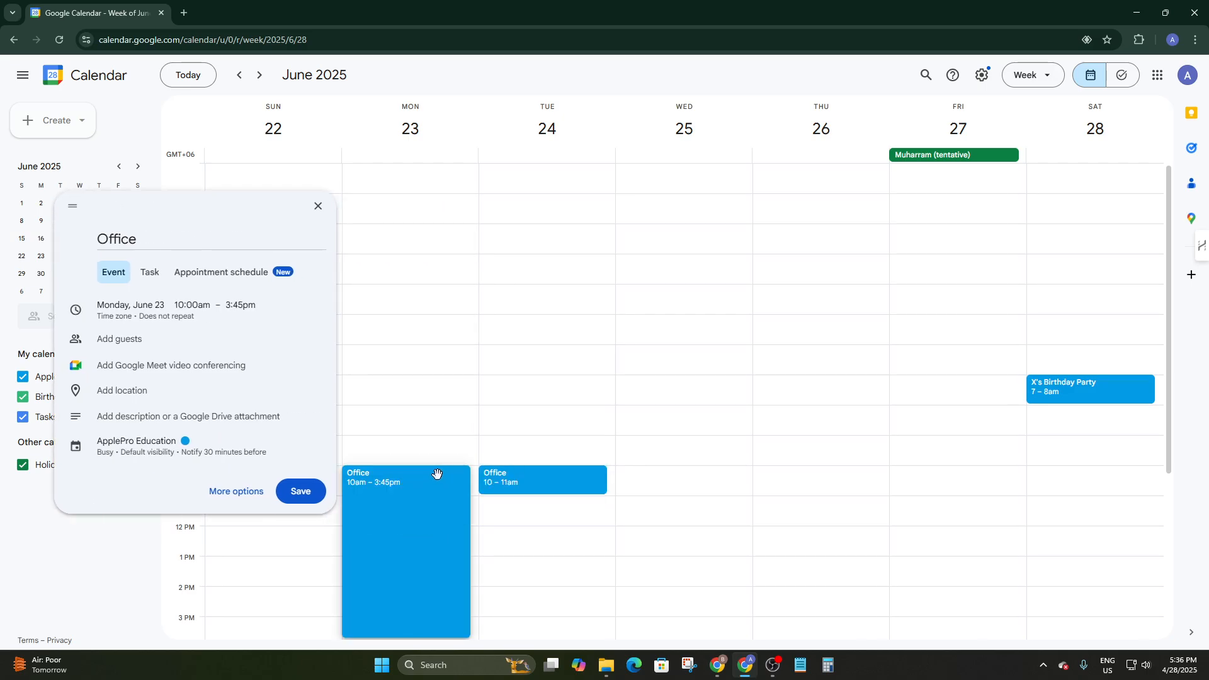
left_click(485, 490)
left_click(474, 485)
left_click(450, 478)
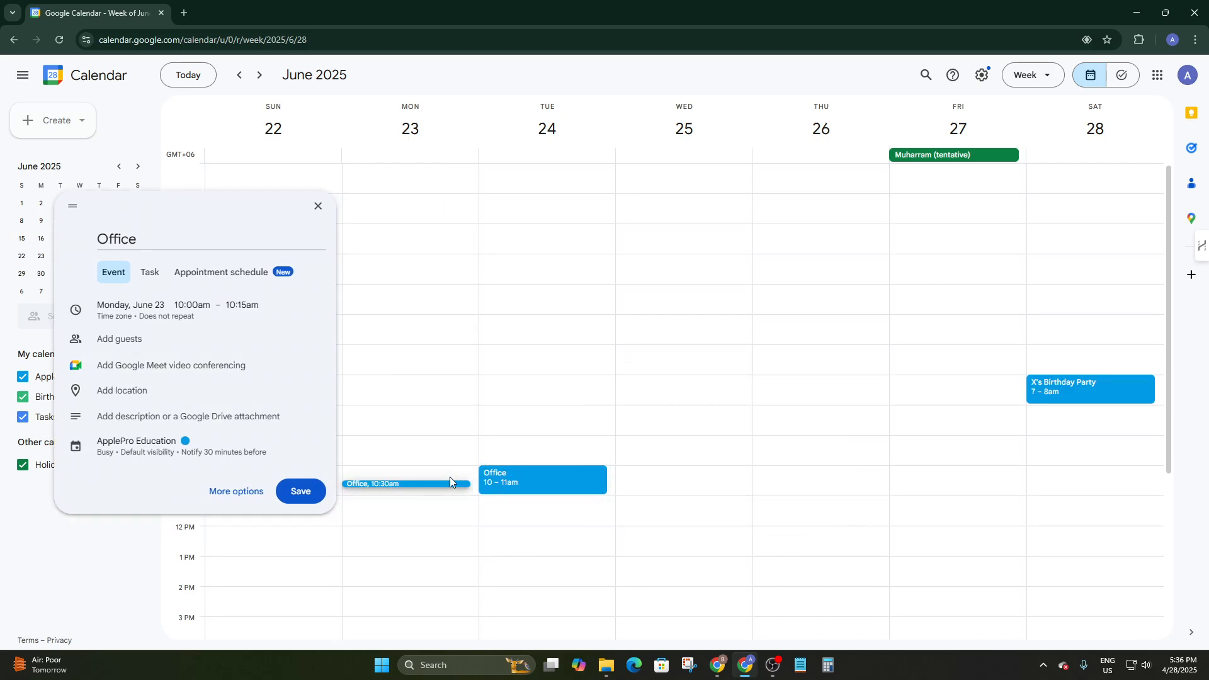
left_click(434, 478)
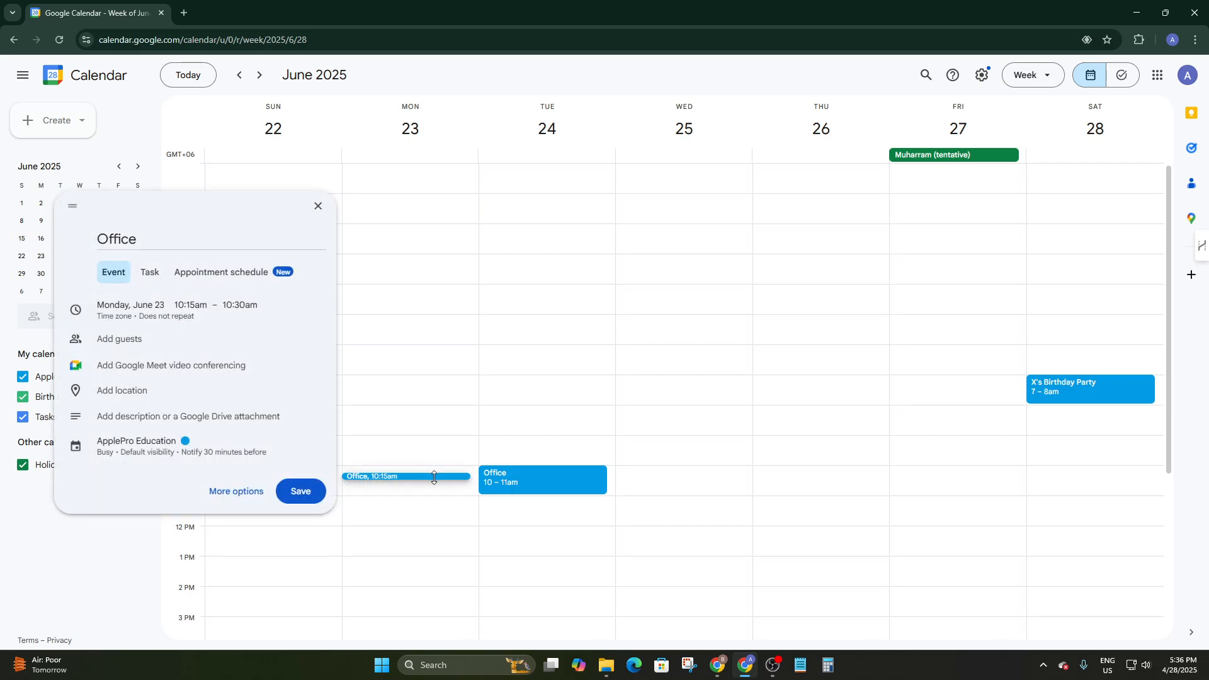
left_click_drag(434, 477, 427, 499)
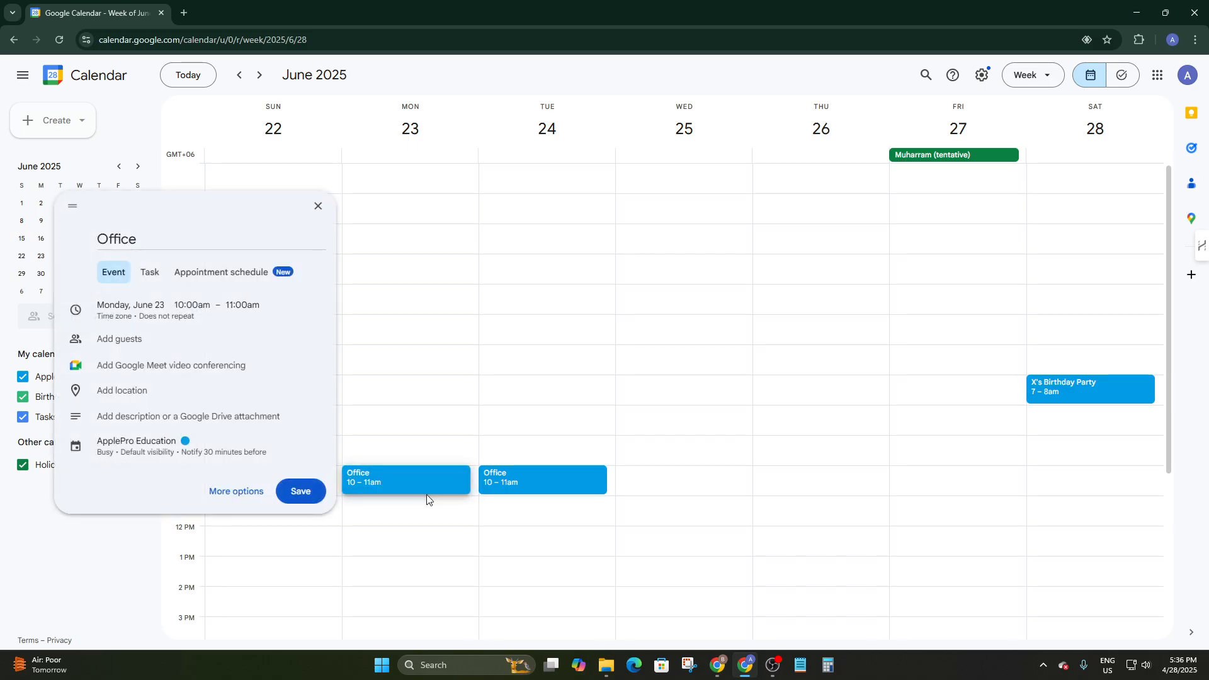
left_click(301, 491)
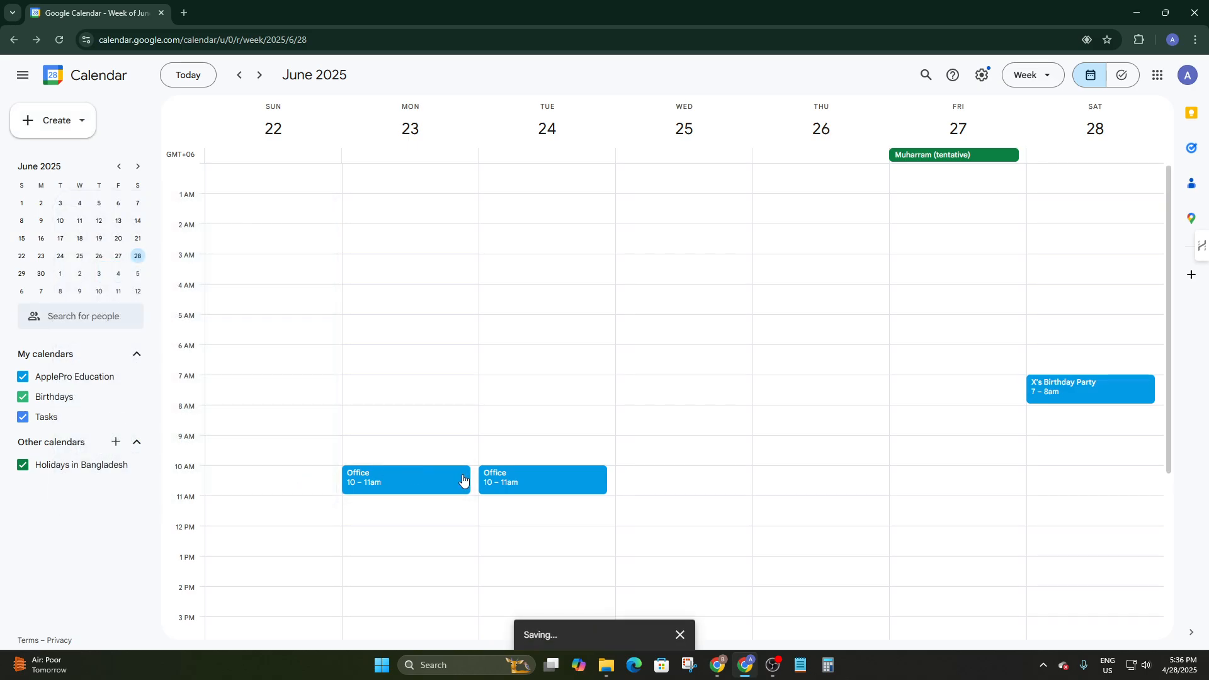
- Create and save an event titled "Office" on Wednesday, June 25 from 10:00am to 11:00am
left_click(678, 485)
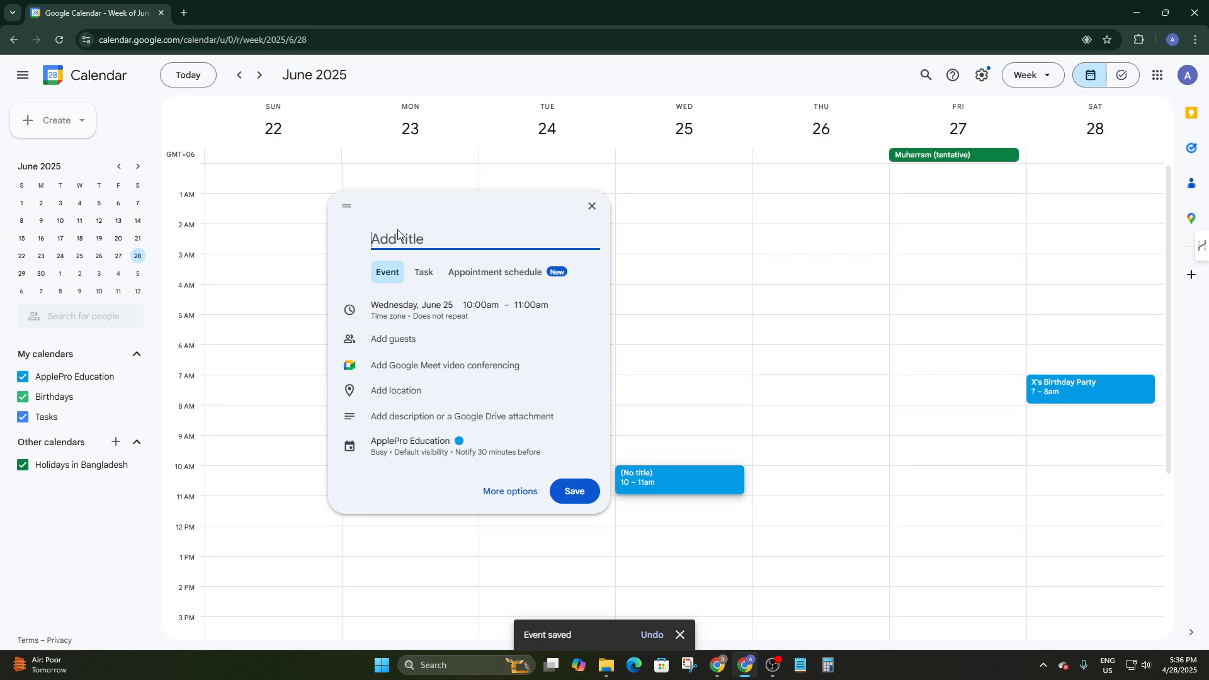
type("Office")
left_click(583, 490)
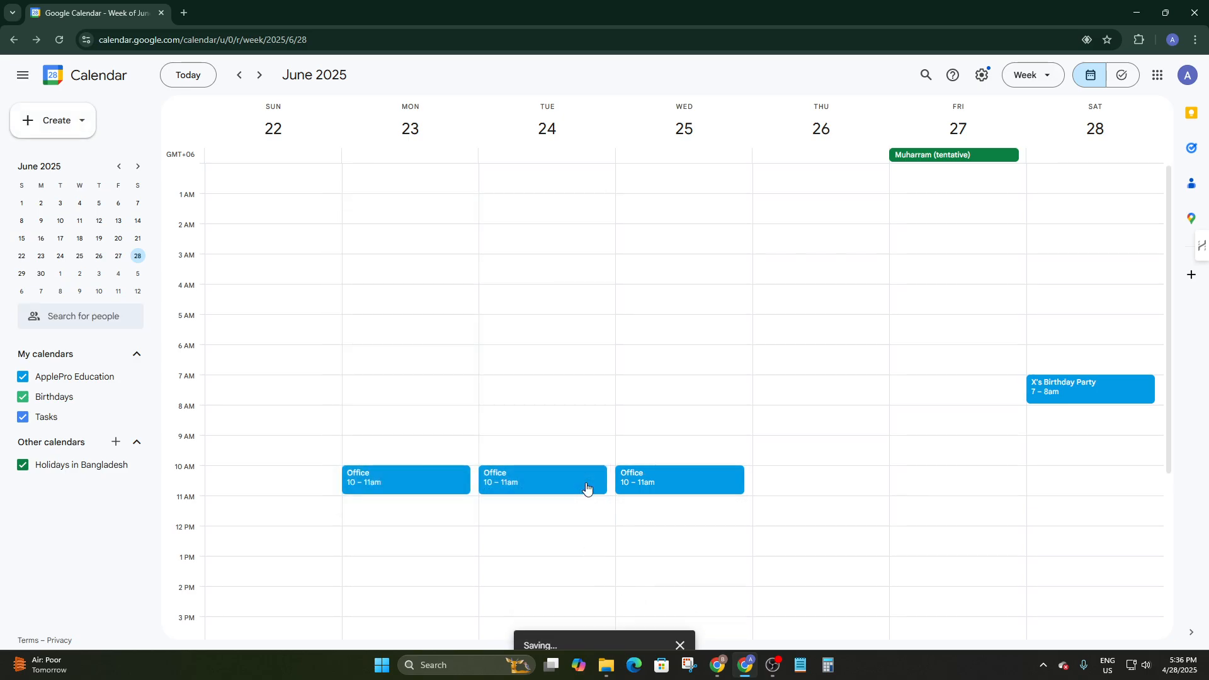
- Create an untitled orange event on Thursday, June 26 using the full event details, and move it to 10:15am to 11:15am
left_click(765, 488)
left_click(658, 502)
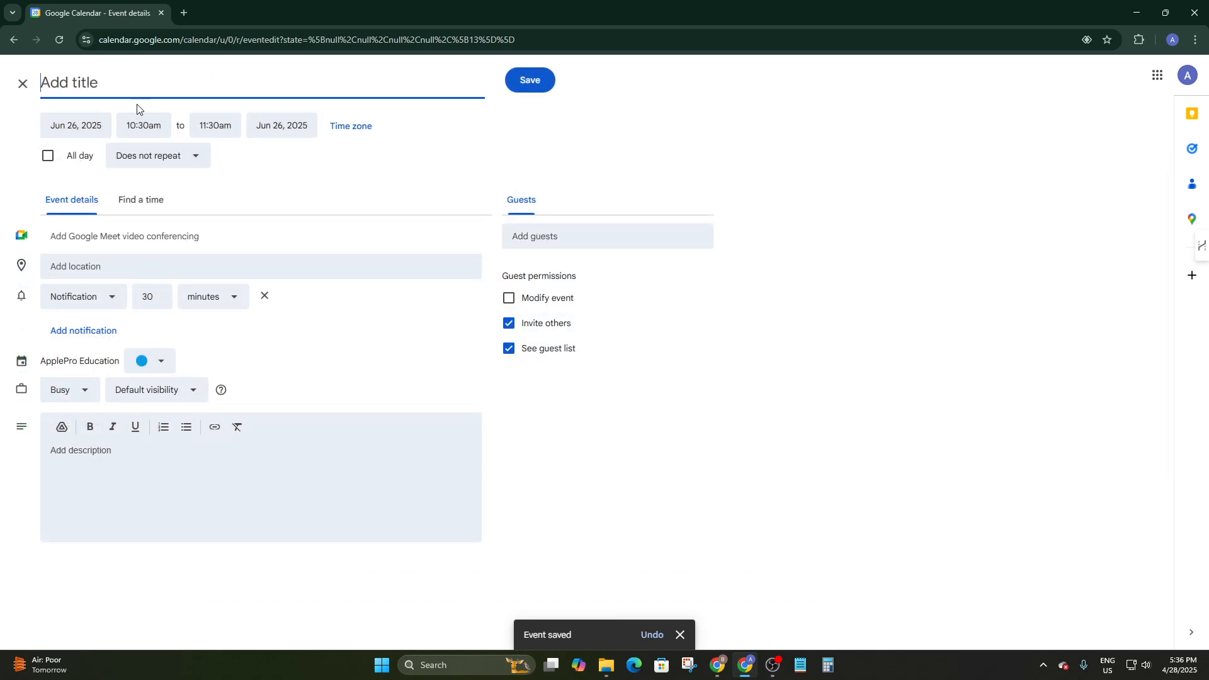
left_click(48, 155)
left_click(47, 155)
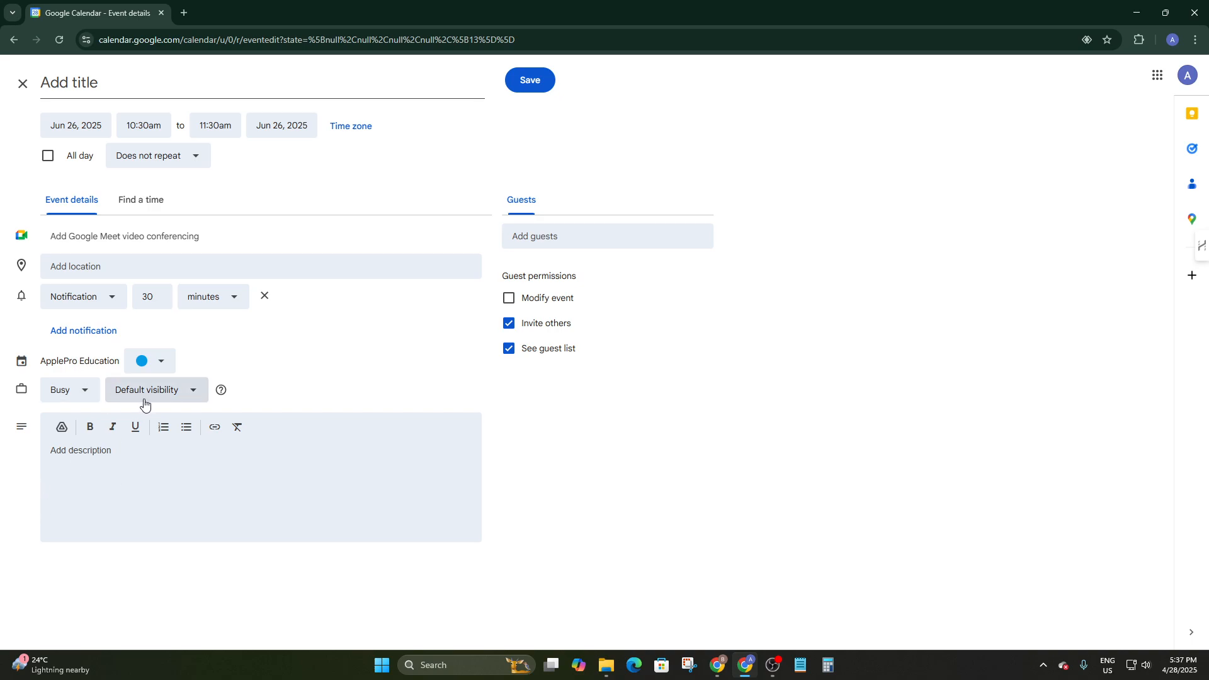
left_click(162, 365)
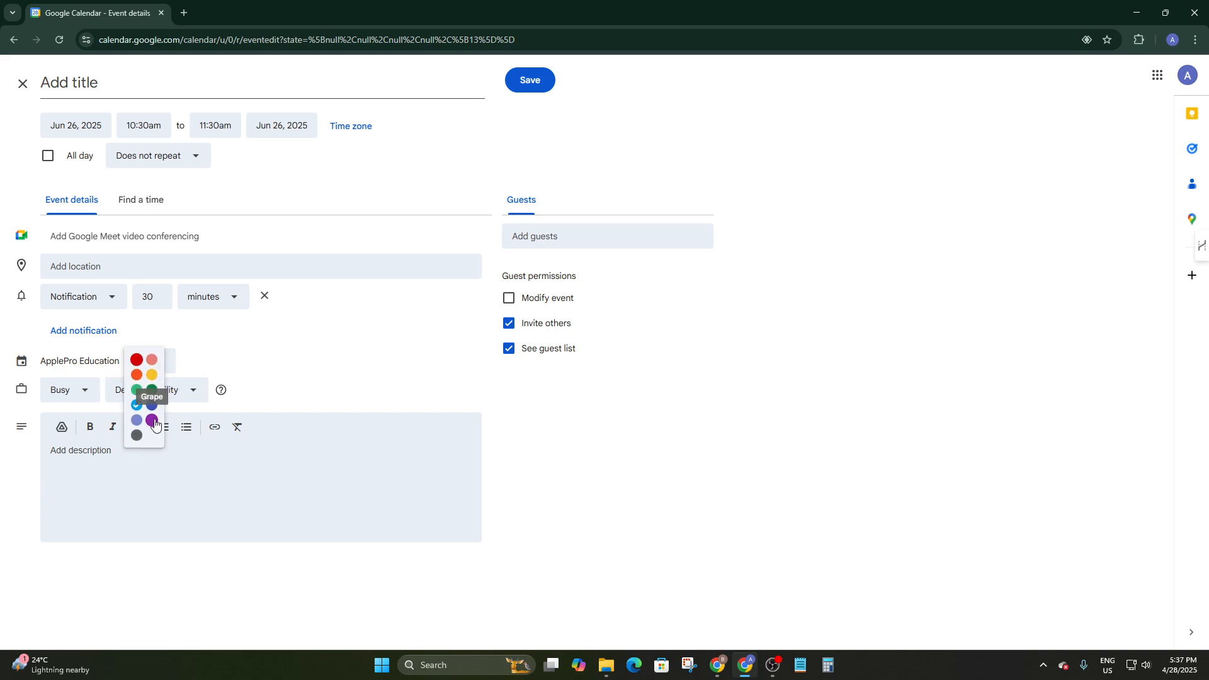
left_click(139, 377)
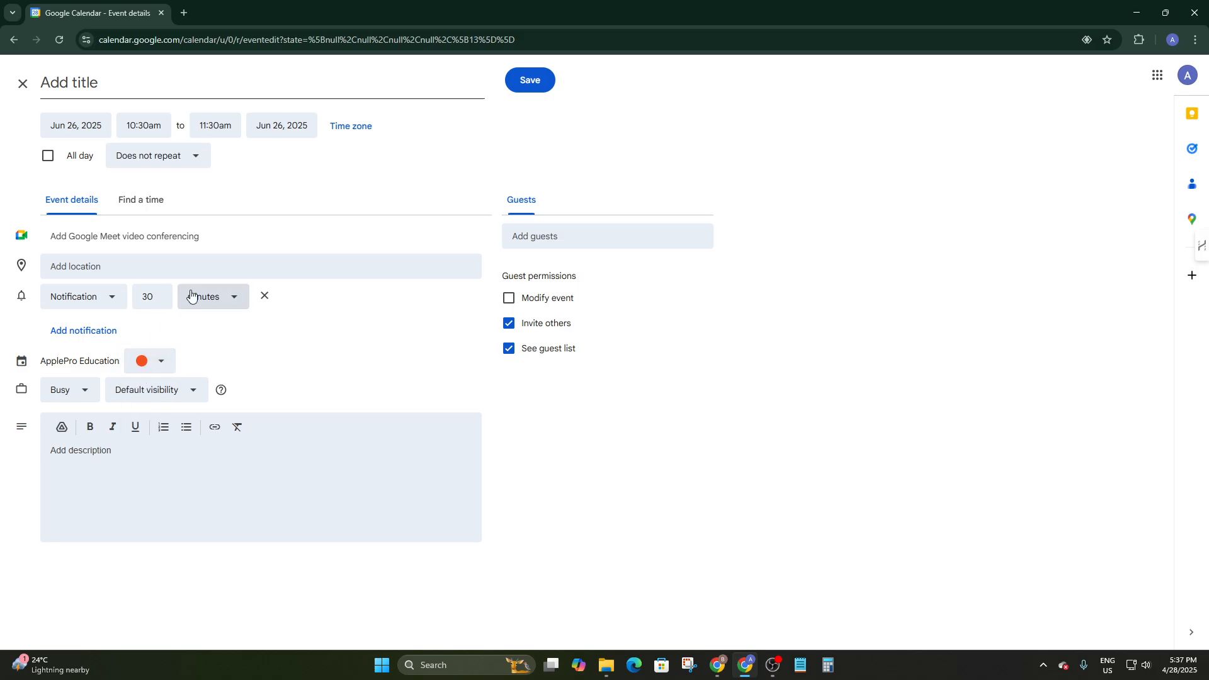
left_click(527, 91)
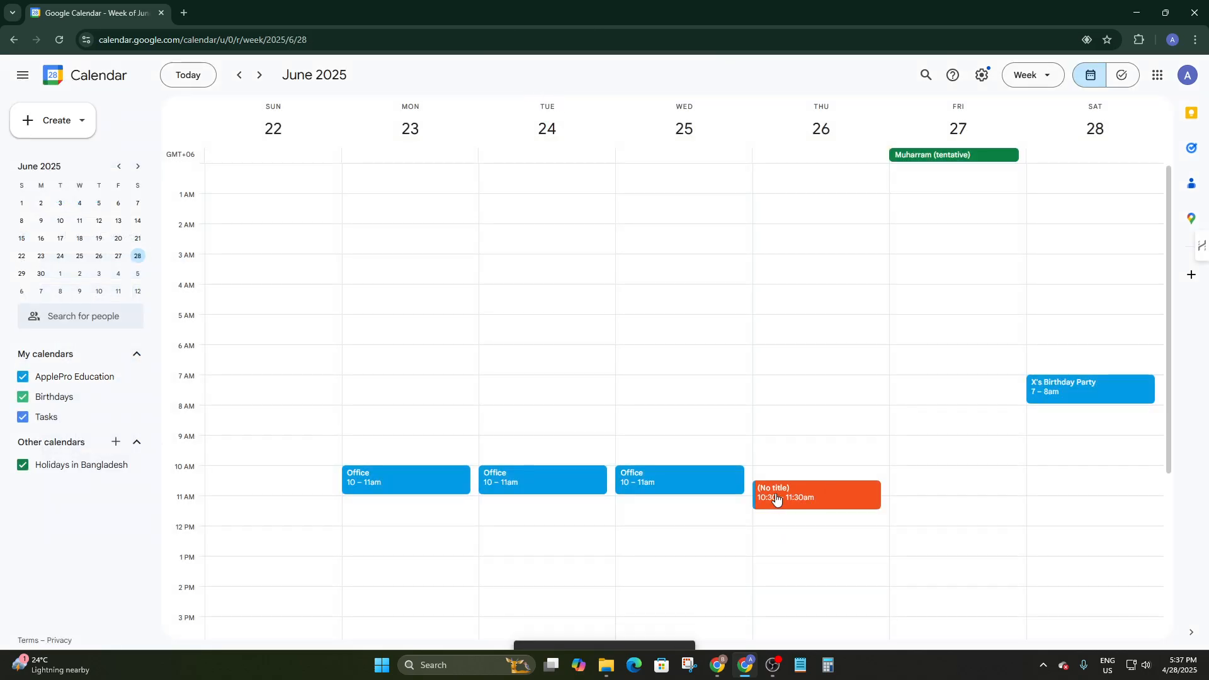
left_click_drag(779, 497, 822, 485)
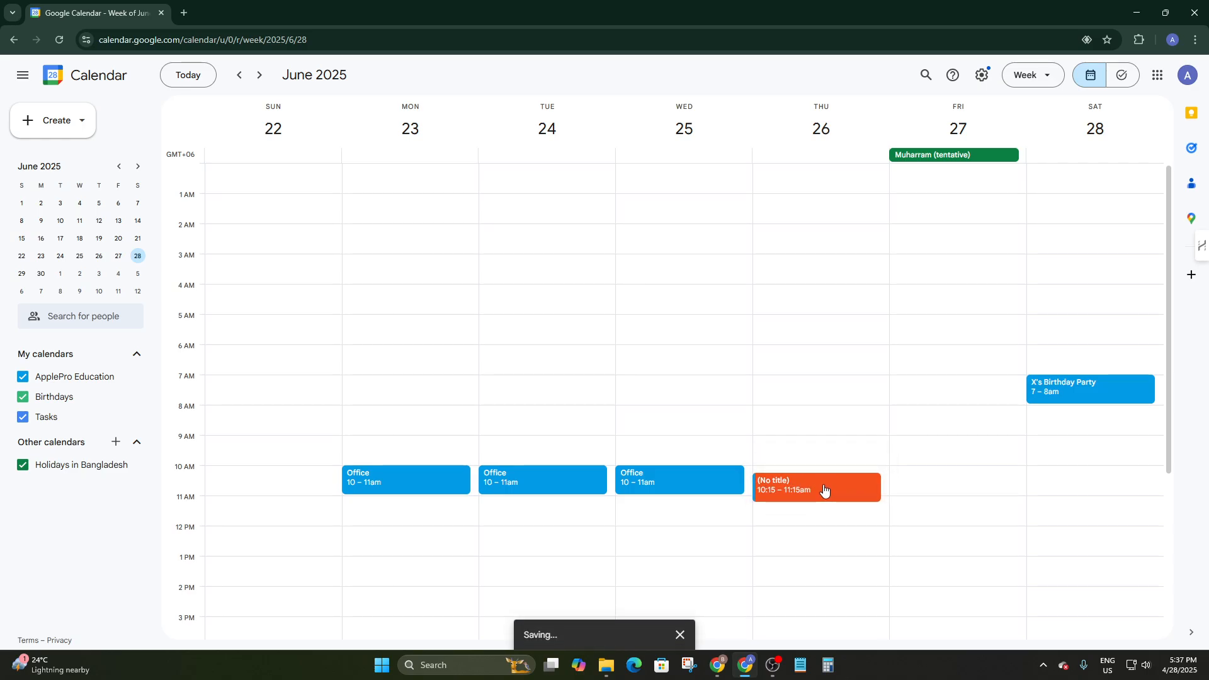
- Delete the untitled orange event on Thursday, June 26
left_click(823, 485)
left_click(647, 333)
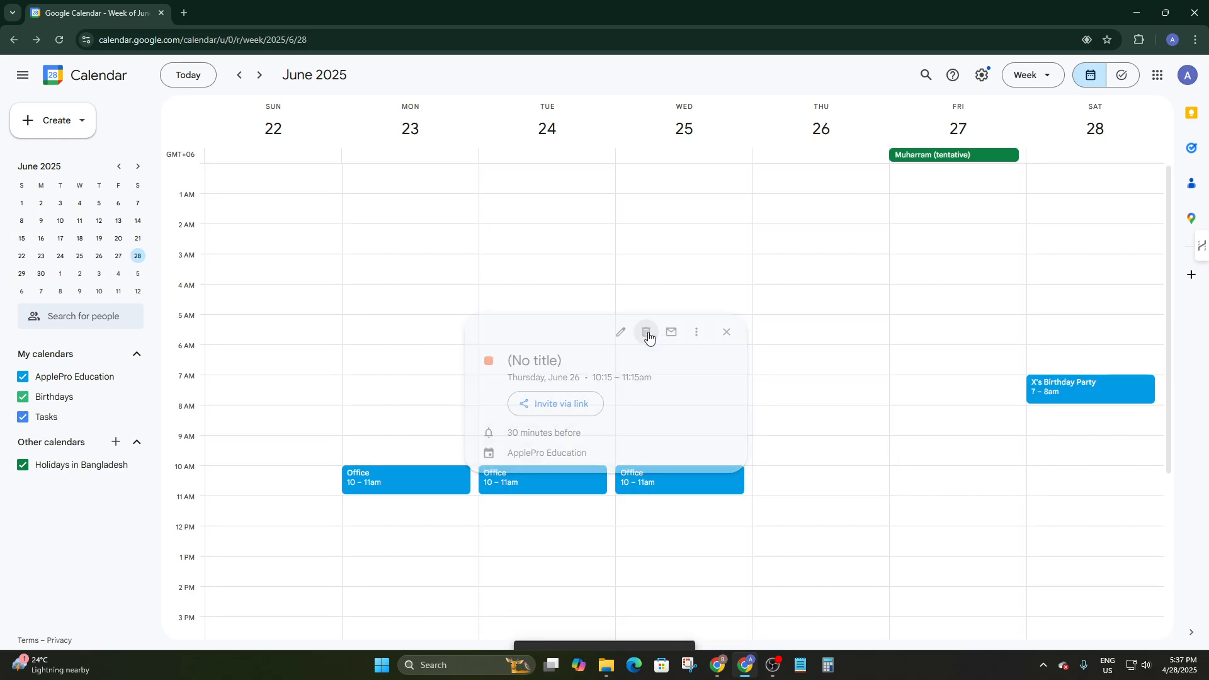
scroll(416, 370, "down", 3)
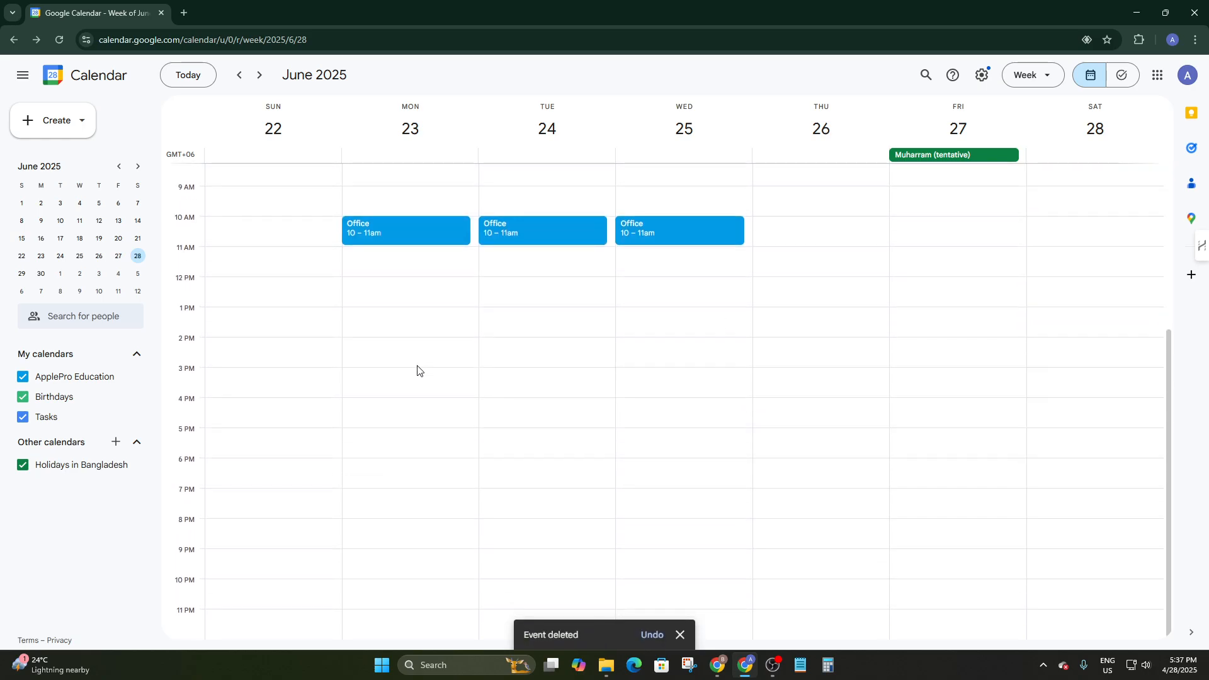
scroll(416, 370, "up", 3)
- Switch the calendar to Month view and show June 2025
left_click(1040, 74)
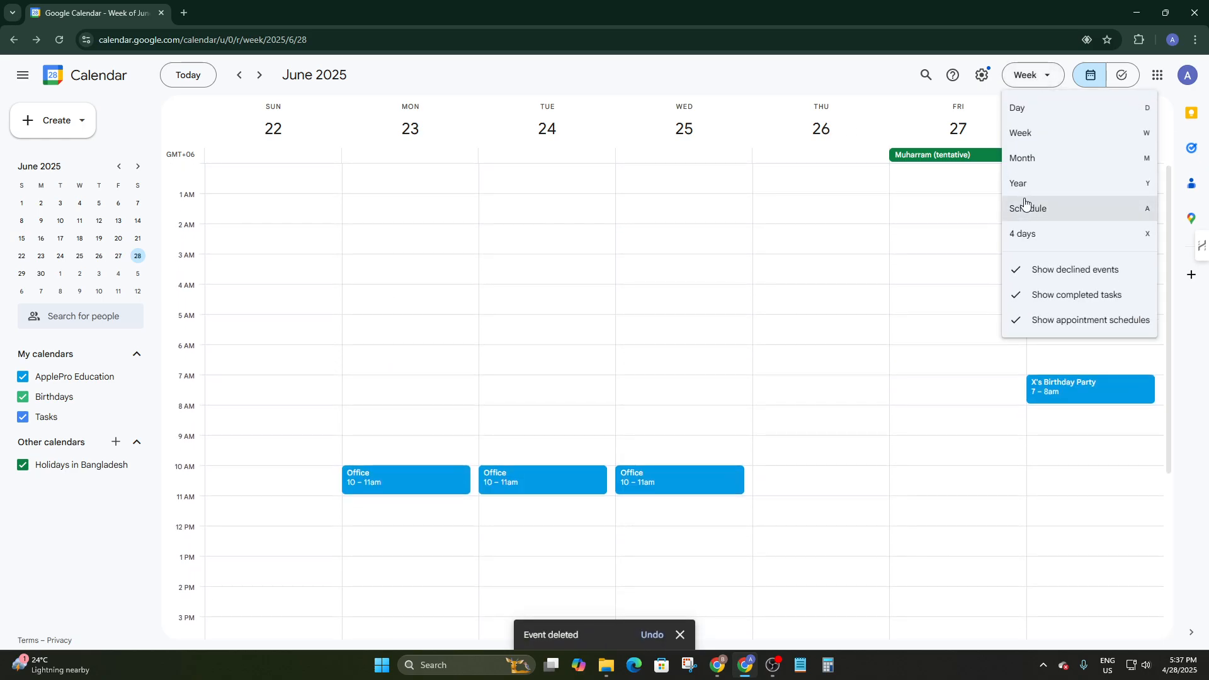
left_click(1027, 163)
scroll(561, 167, "up", 1)
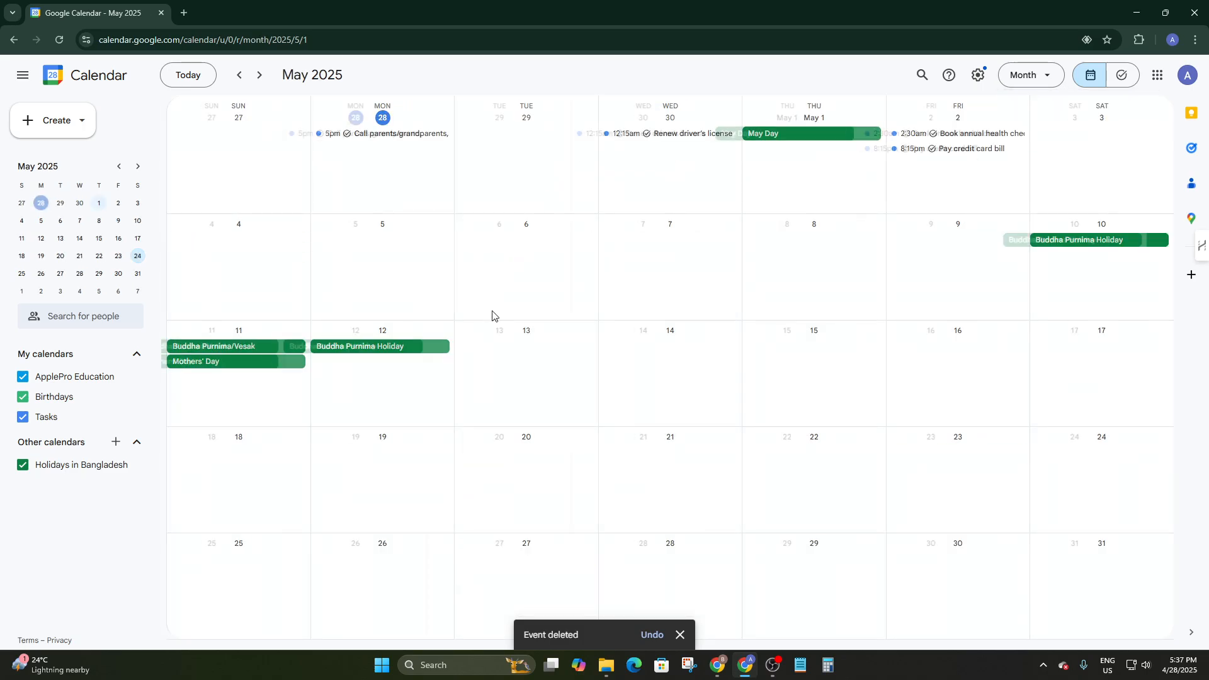
scroll(492, 313, "down", 1)
left_click(527, 365)
left_click(661, 385)
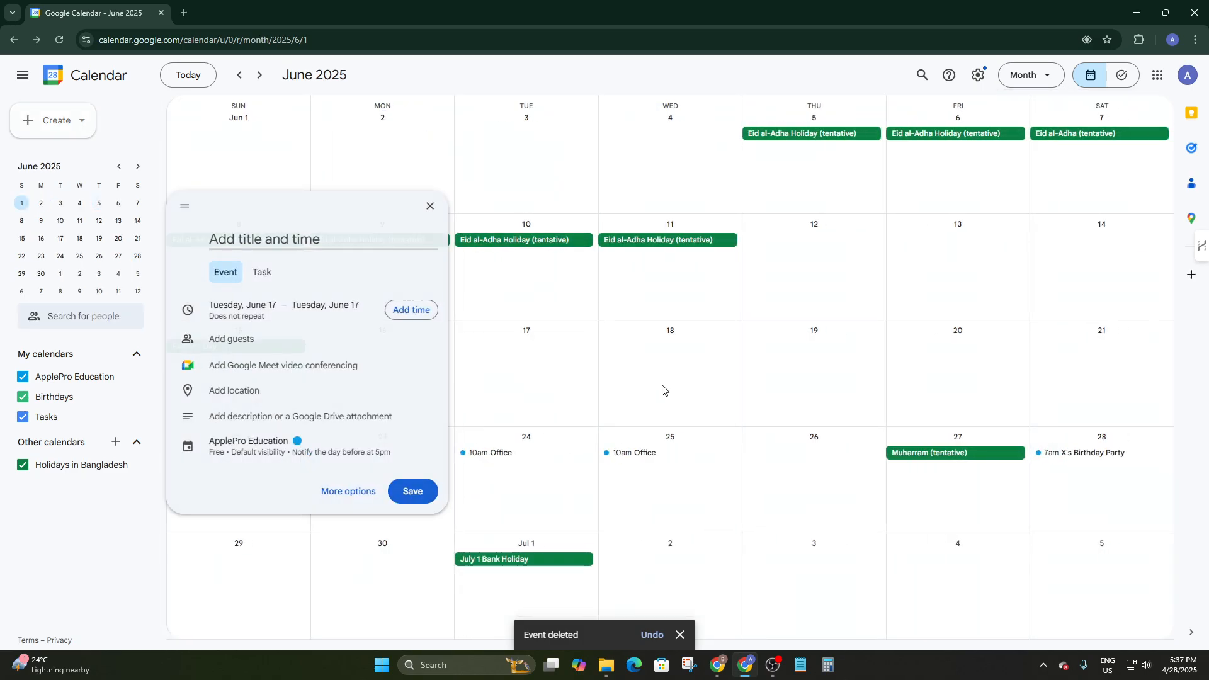
double_click(561, 357)
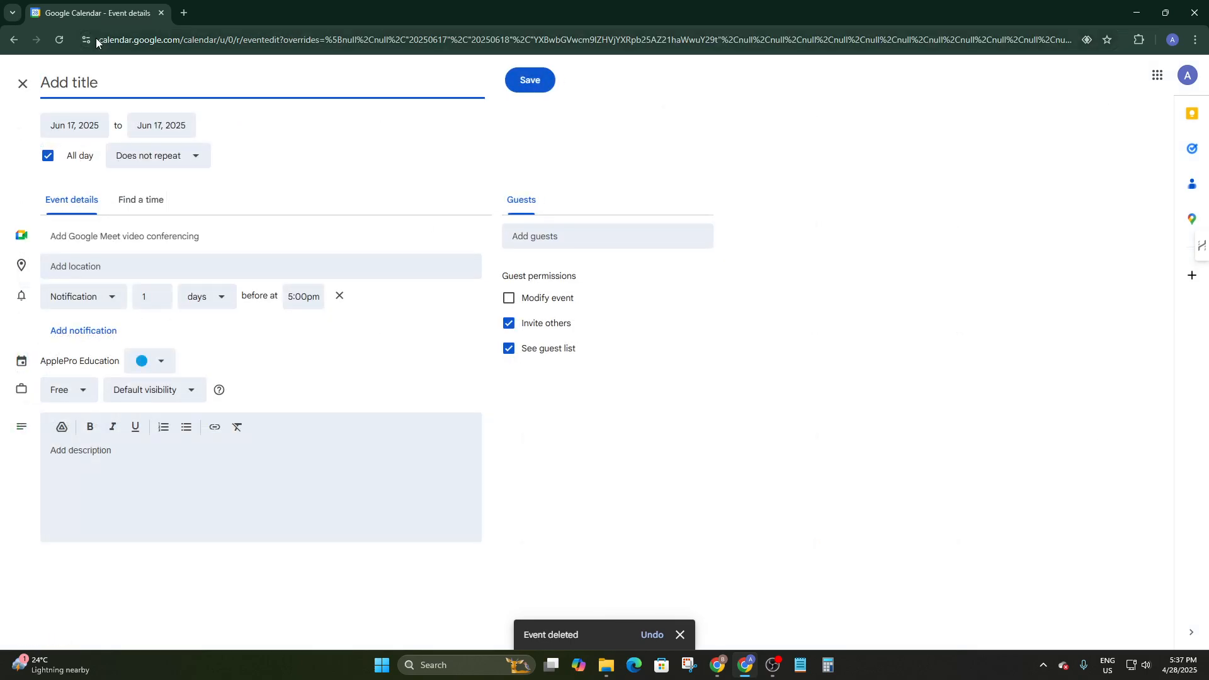
left_click(23, 83)
- Create and save an all-day event titled "office" on Tuesday, June 17
left_click(503, 369)
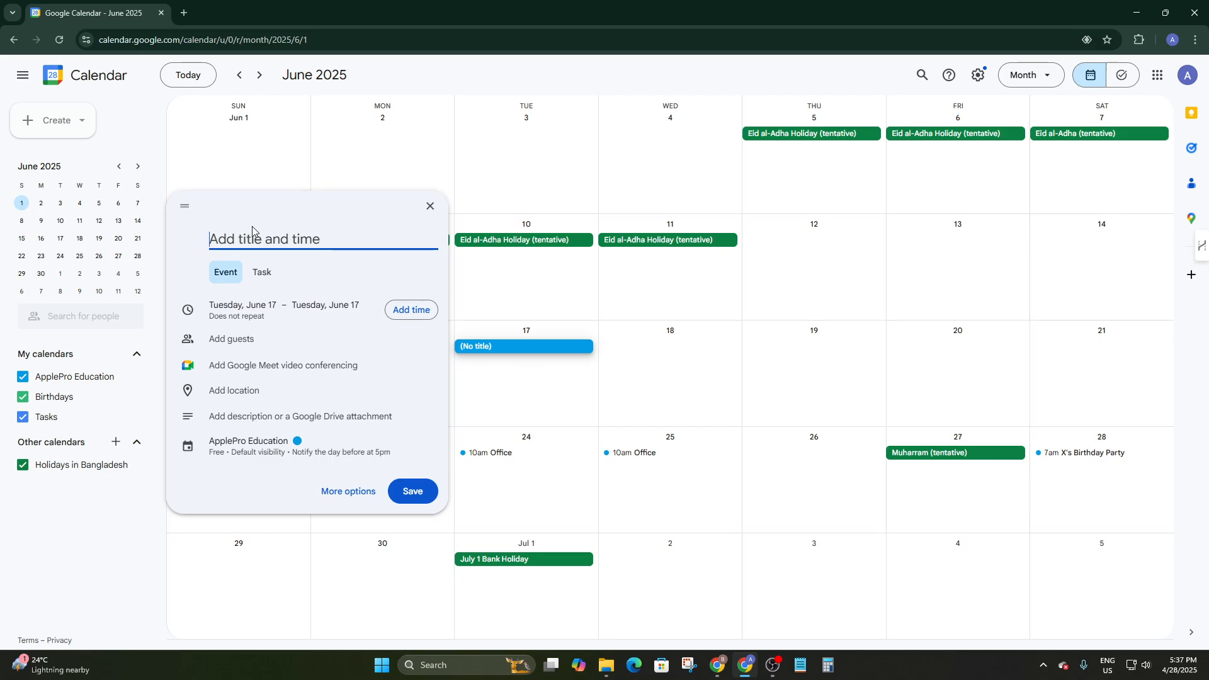
type("of")
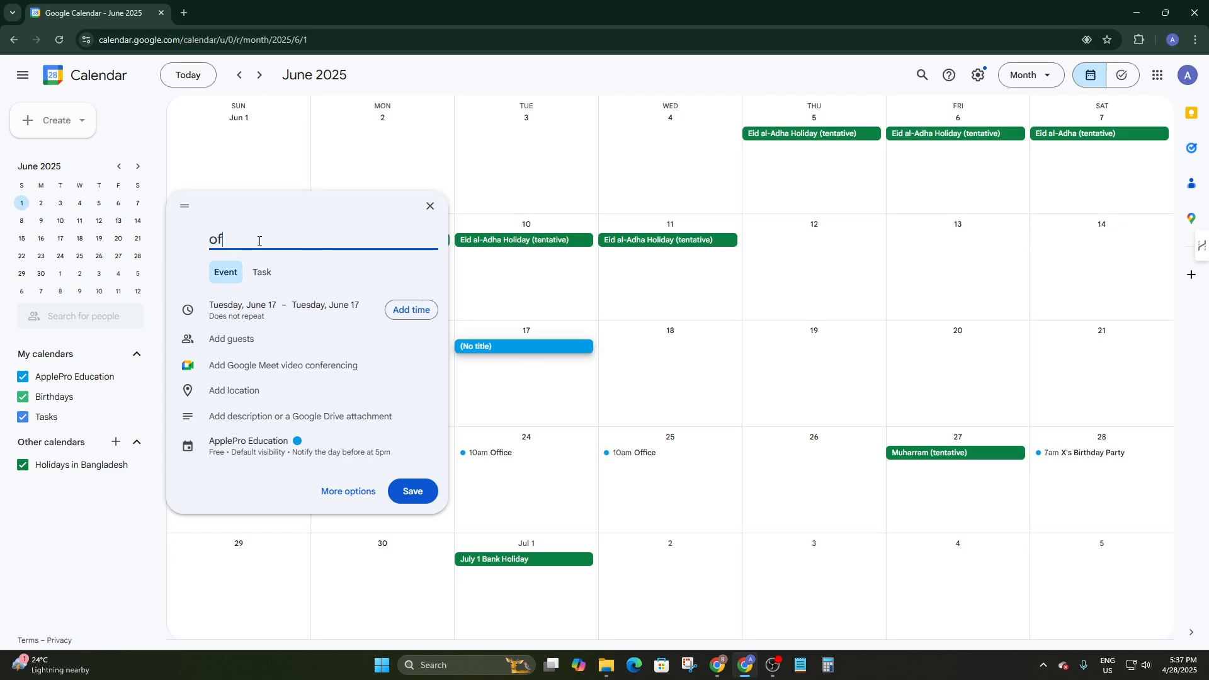
key("BackSpace")
key("BackSpace")
key("Return")
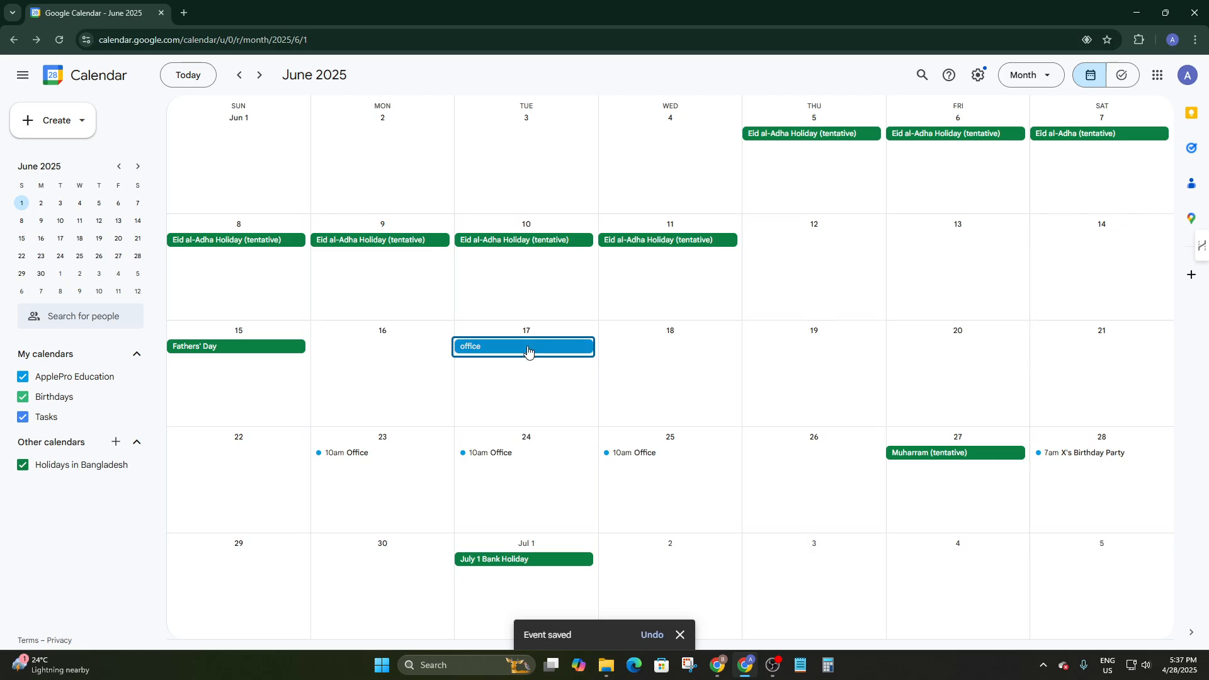
scroll(661, 390, "down", 1)
scroll(480, 376, "up", 1)
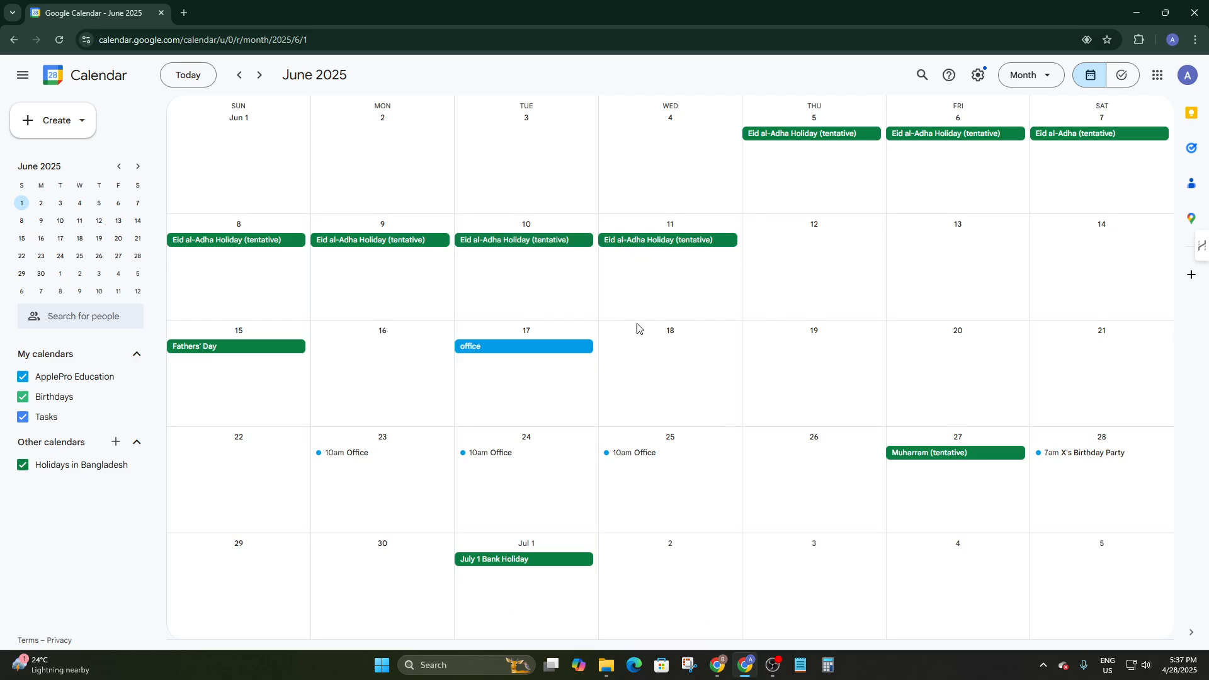
left_click(504, 336)
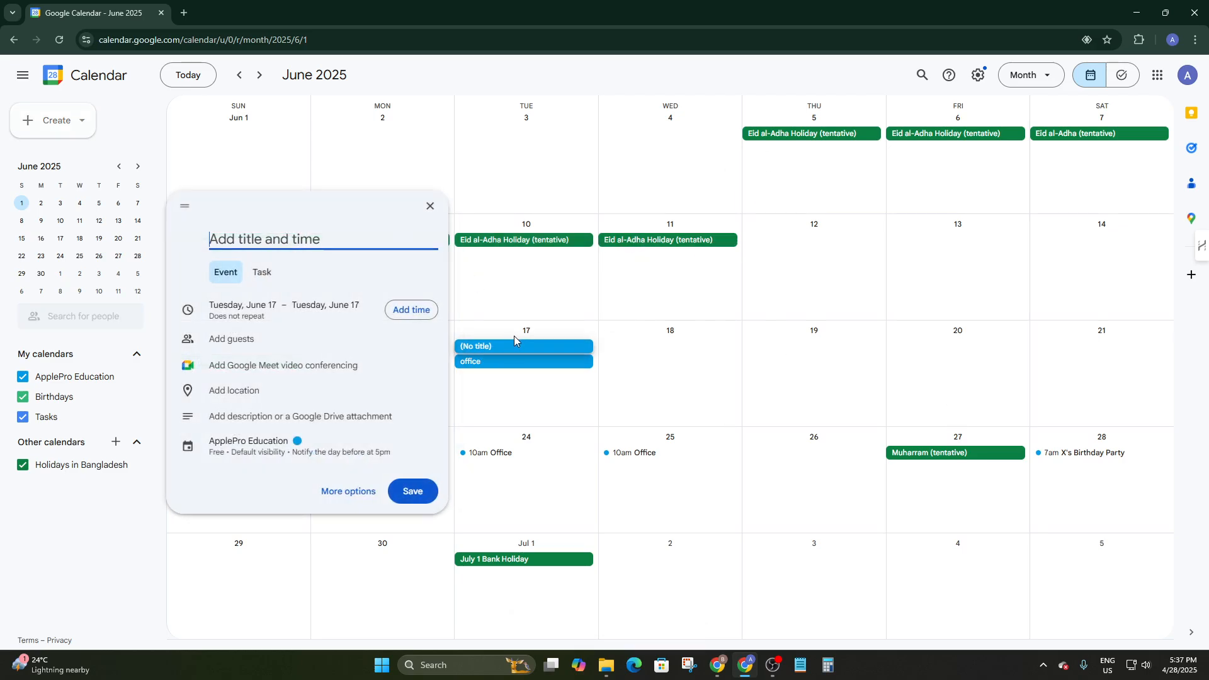
left_click(531, 166)
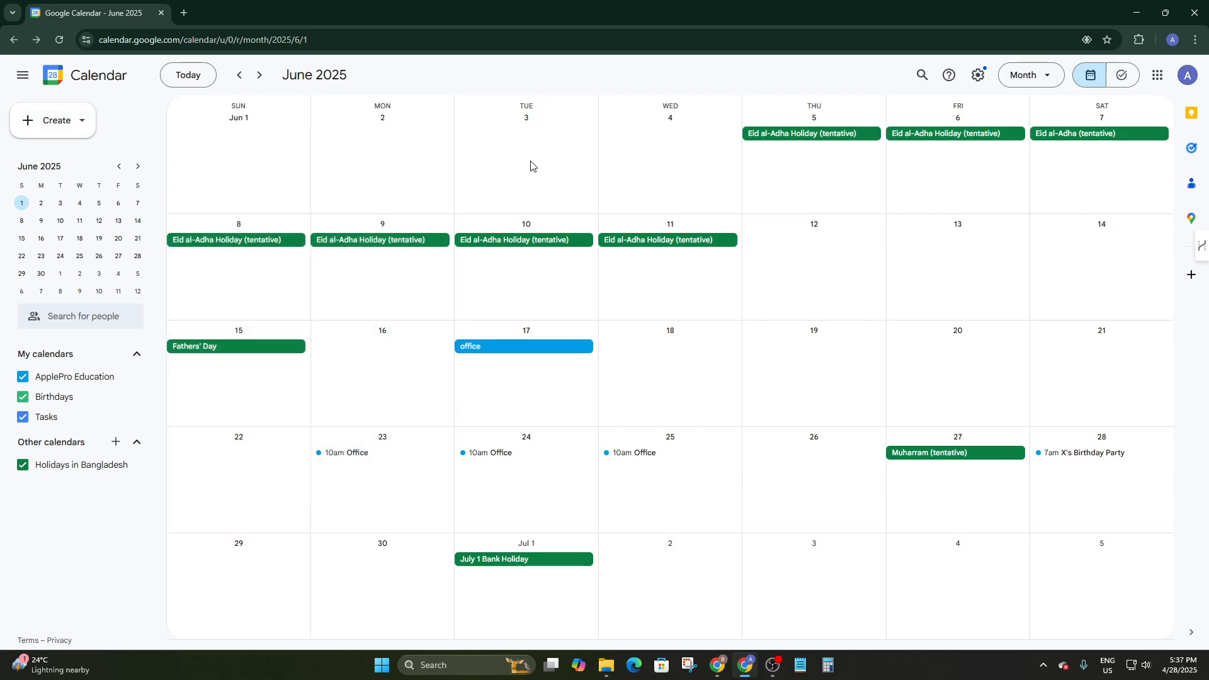